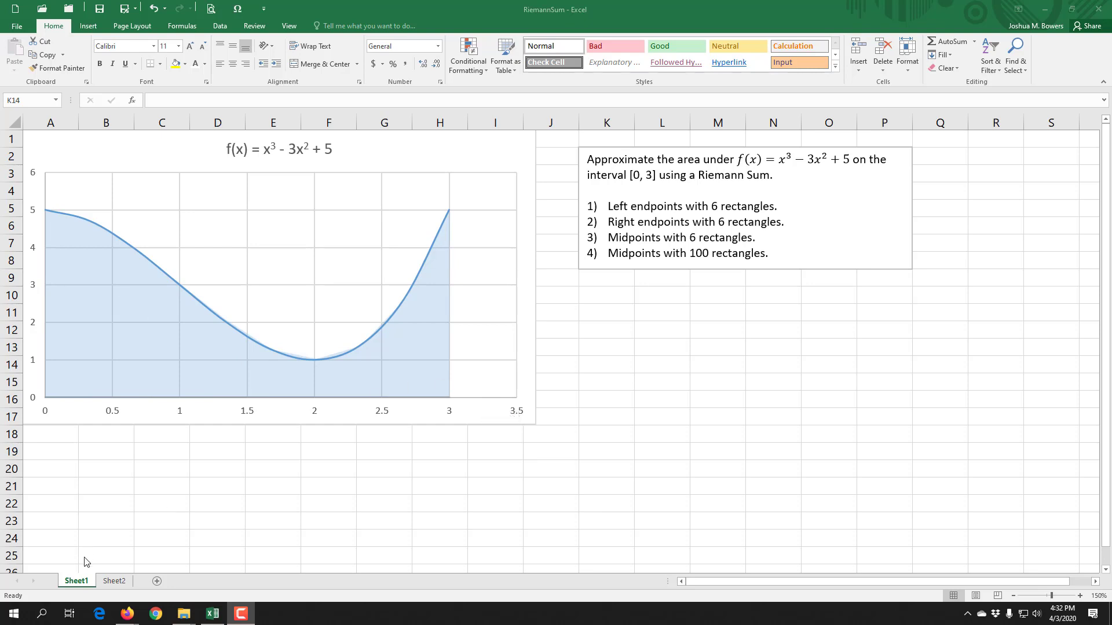
Step: On Sheet2, label A1 "a" and B1 "b", and enter the interval endpoints 0 in A2 and 3 in B2
click(114, 580)
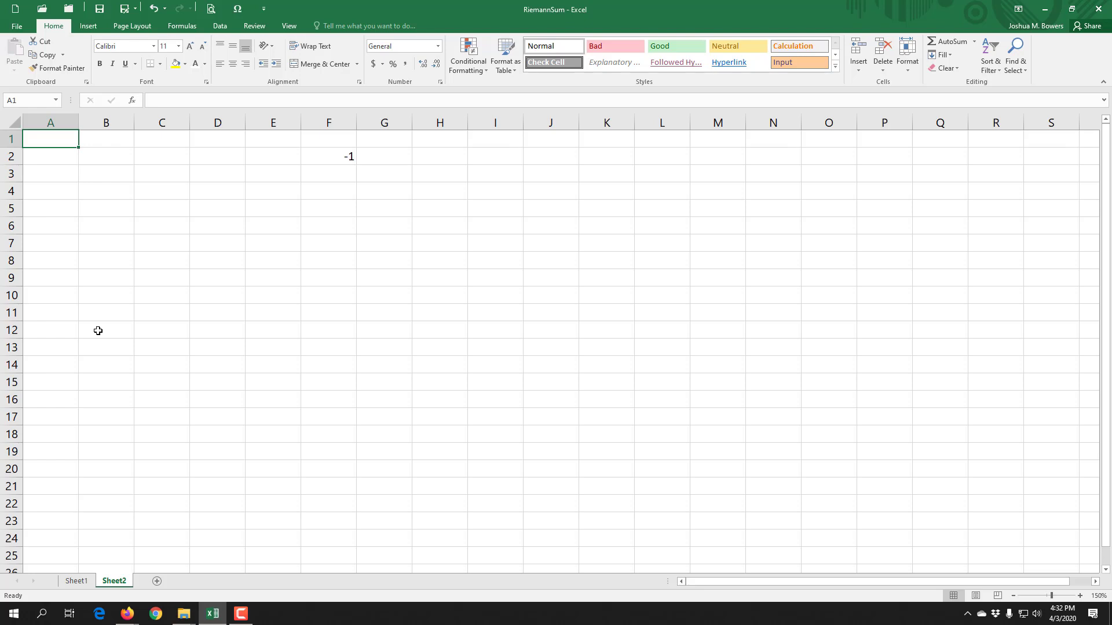
text(a)
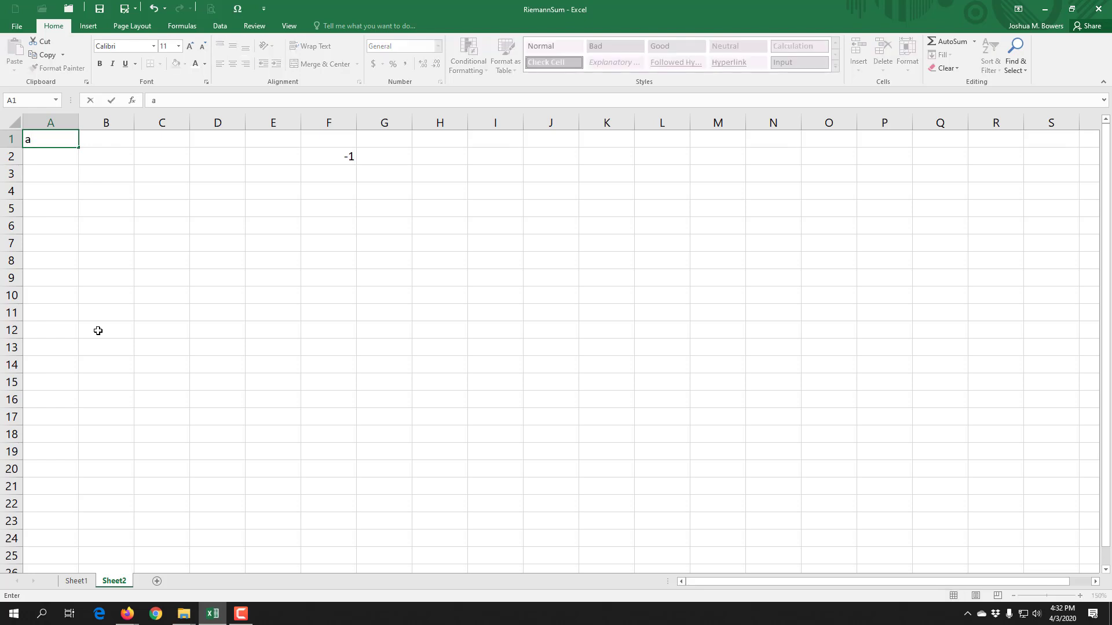
key(Tab)
text(b)
key(Down)
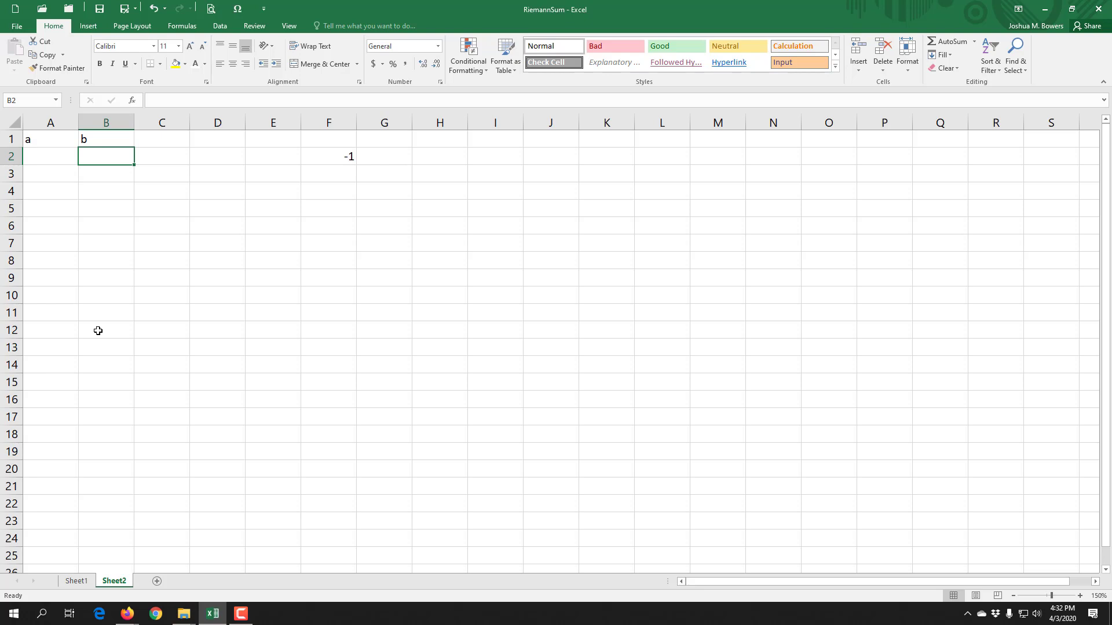
key(Left)
text(0)
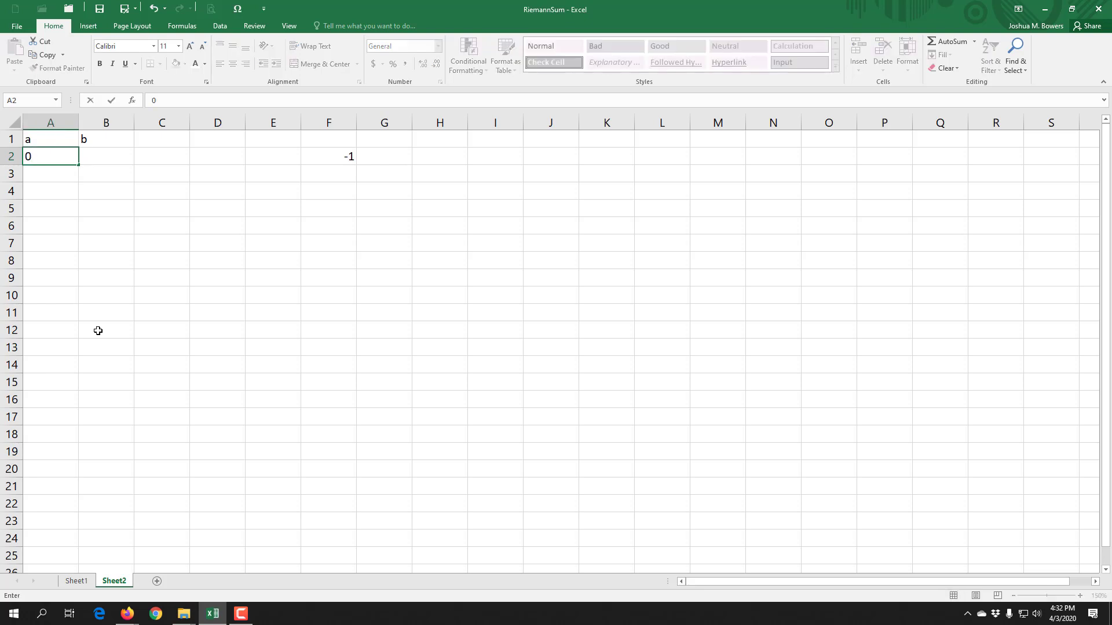
key(Right)
text(3)
key(Right)
Step: Add the header "n" in C1 and enter 6 as the number of rectangles in C2
key(Up)
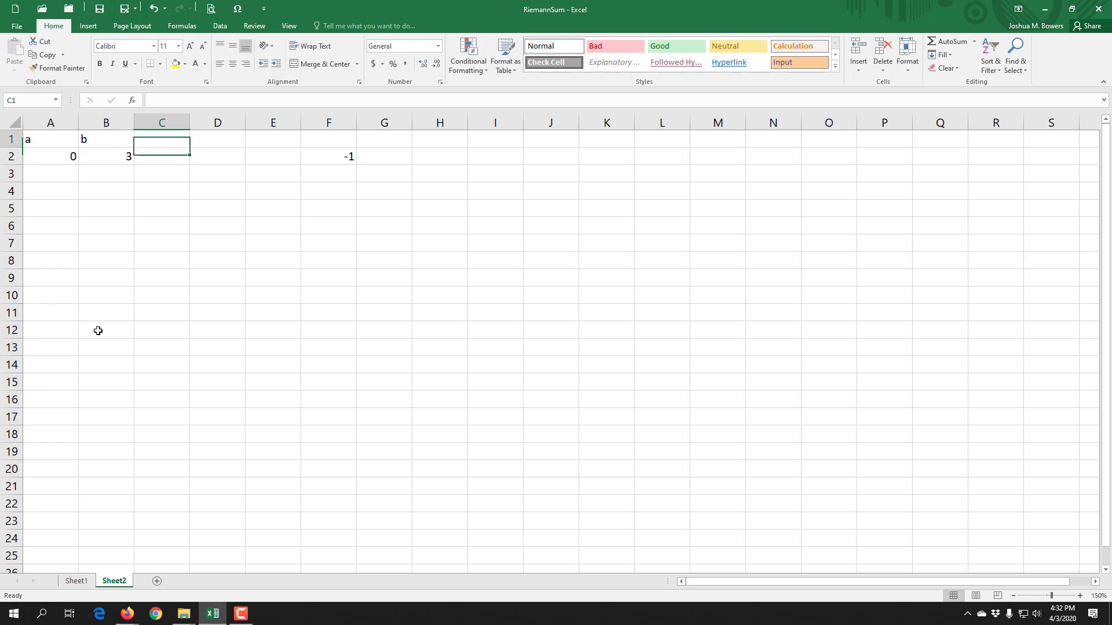
text(n)
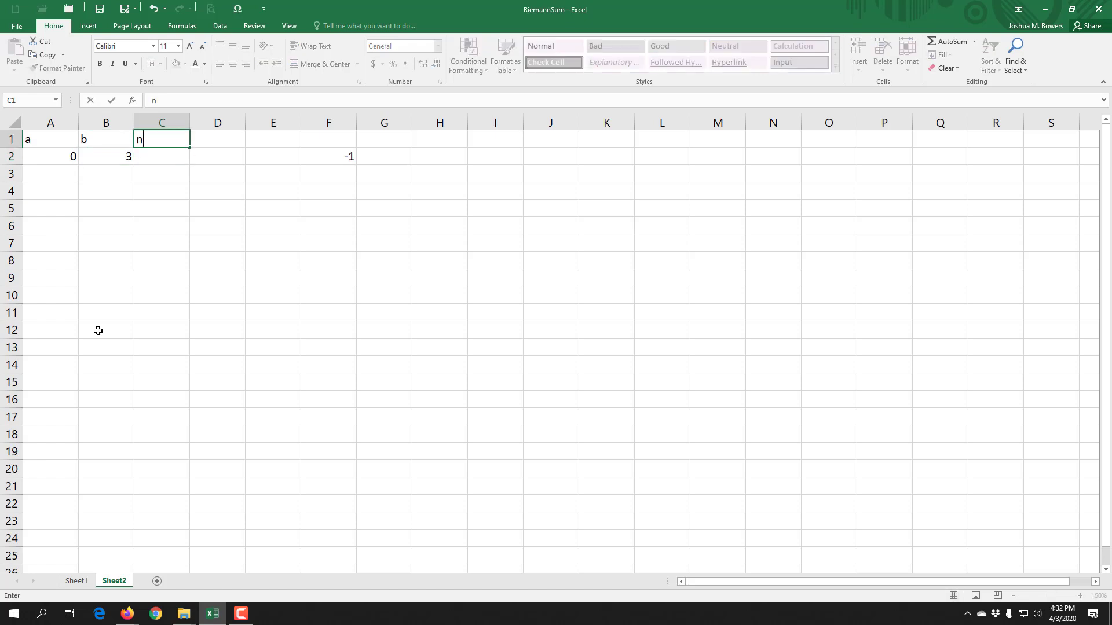
key(Return)
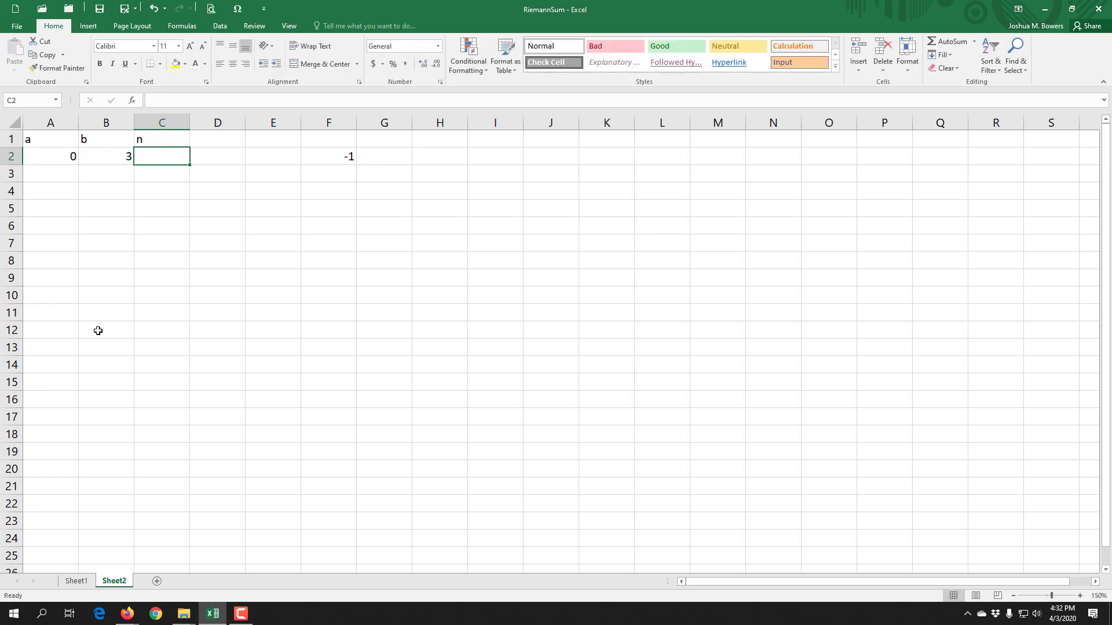
text(6)
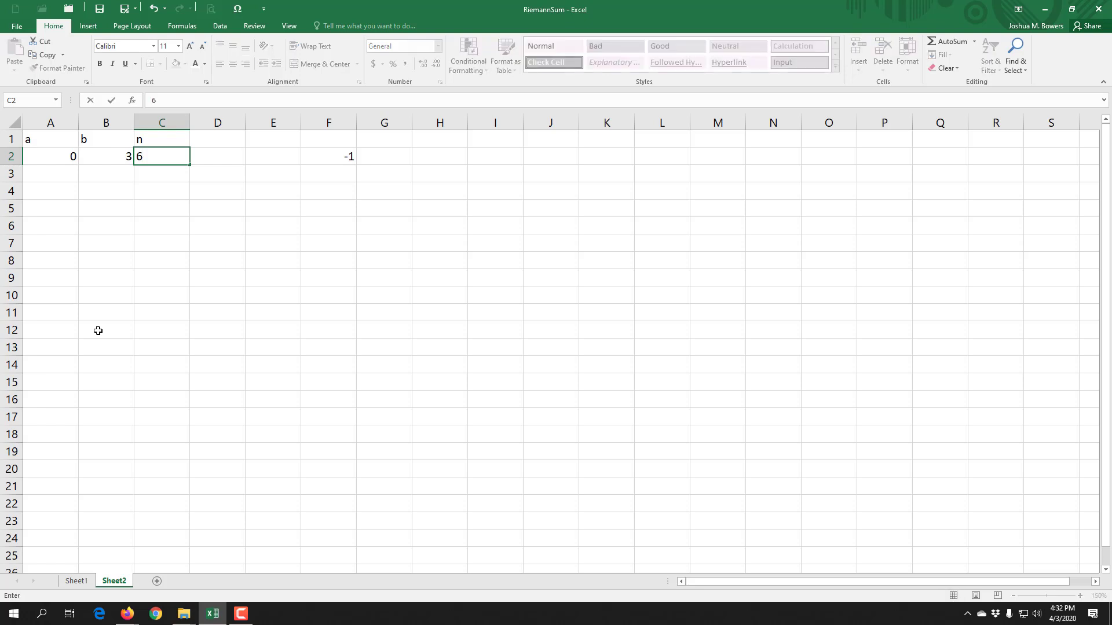
key(Tab)
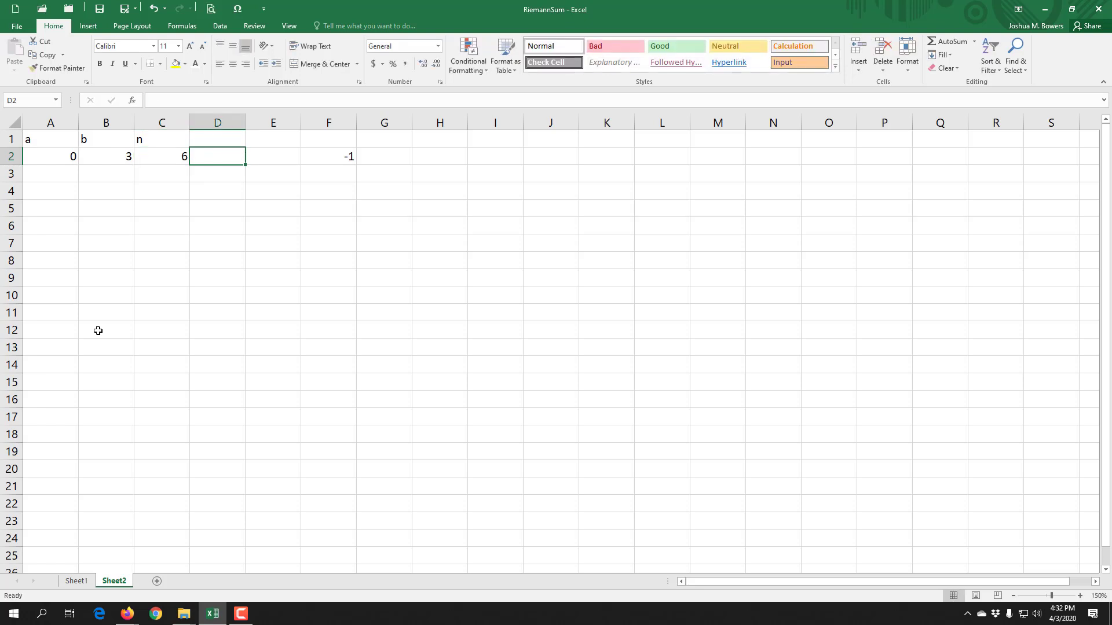
Step: Clear the stray value from cell F2
key(Right)
key(Right)
key(Delete)
Step: Add the header "dx" in cell D1
key(Left)
key(Left)
key(Up)
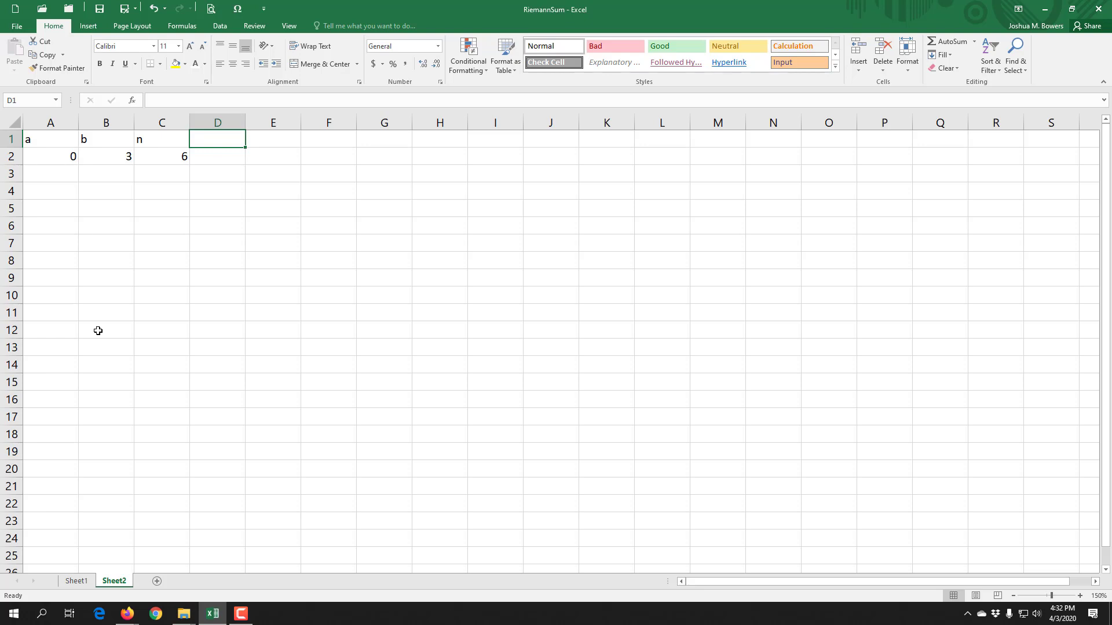
text(dx)
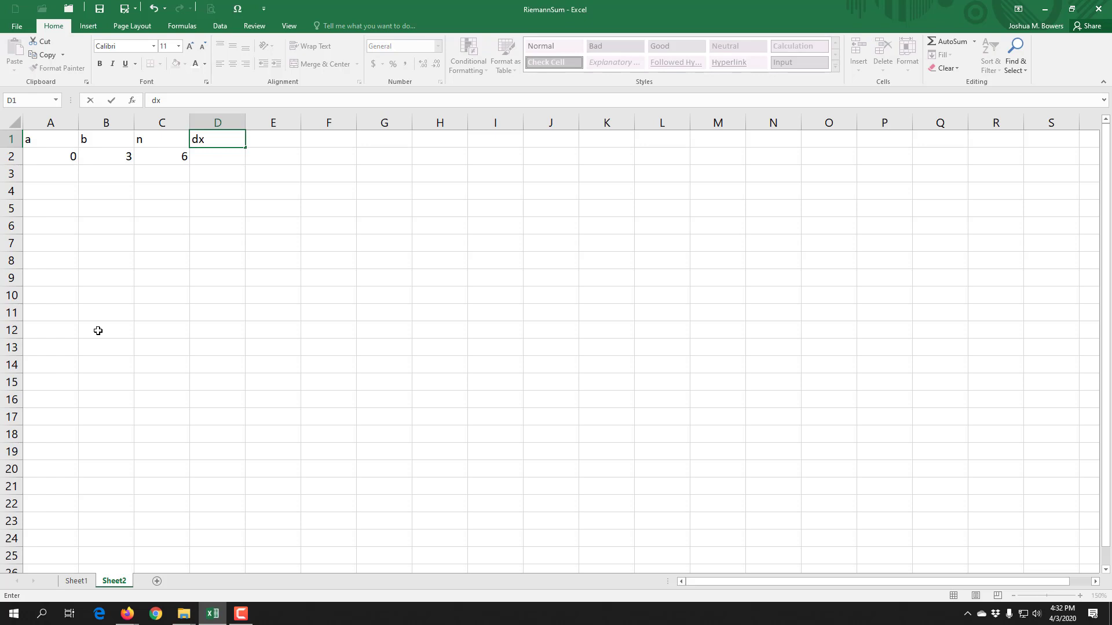
key(Return)
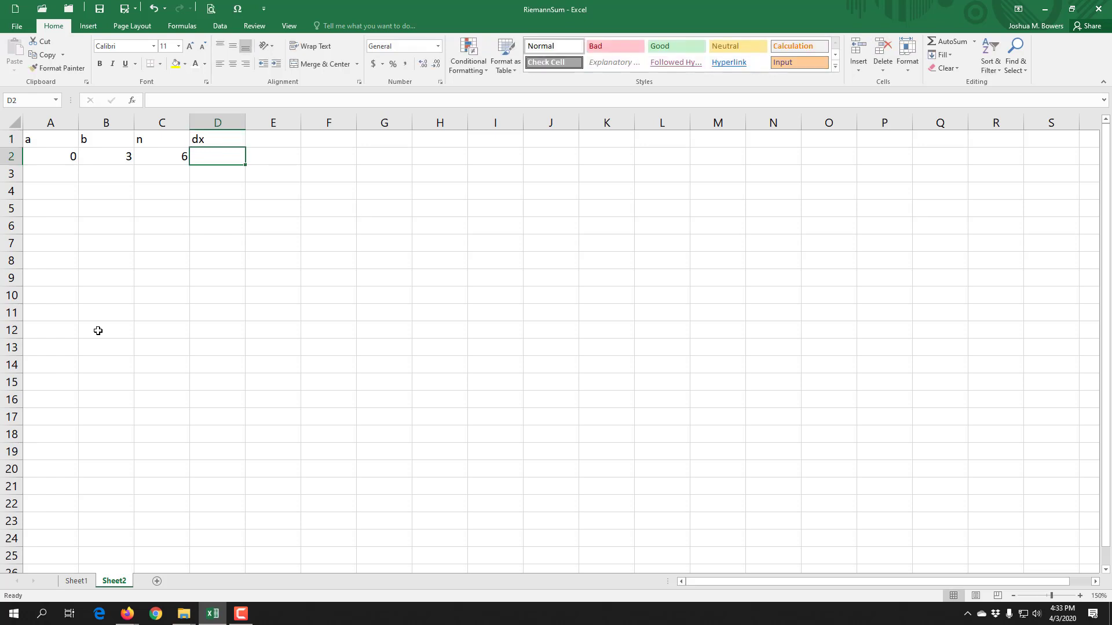
Step: Calculate the rectangle width in D2 with the formula =(B2-A2)/C2
text(=)
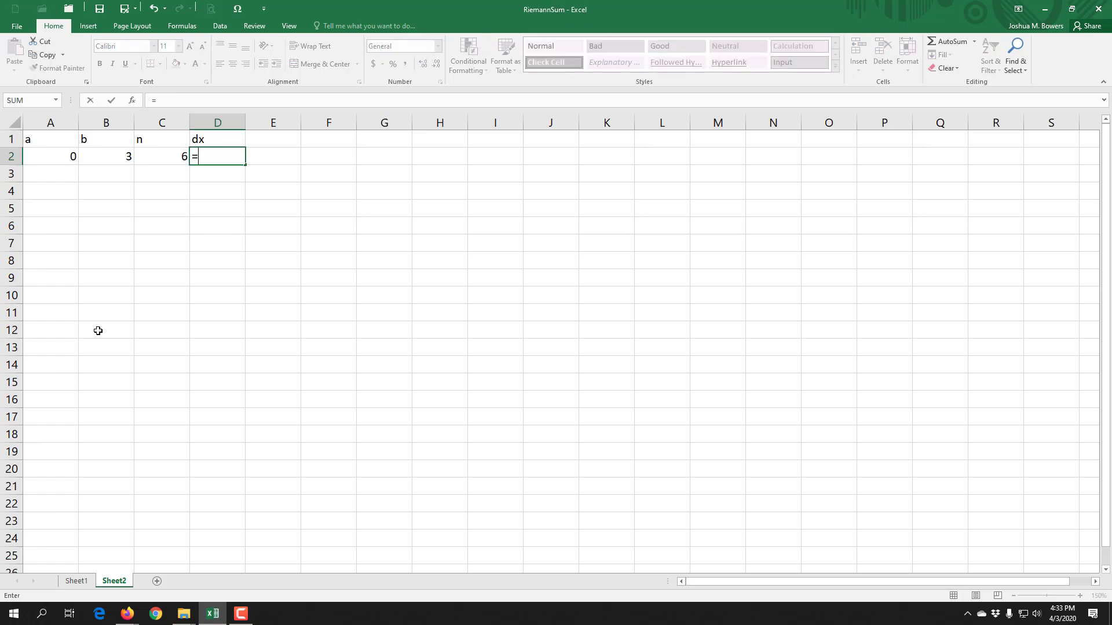
text(()
click(102, 163)
text(-)
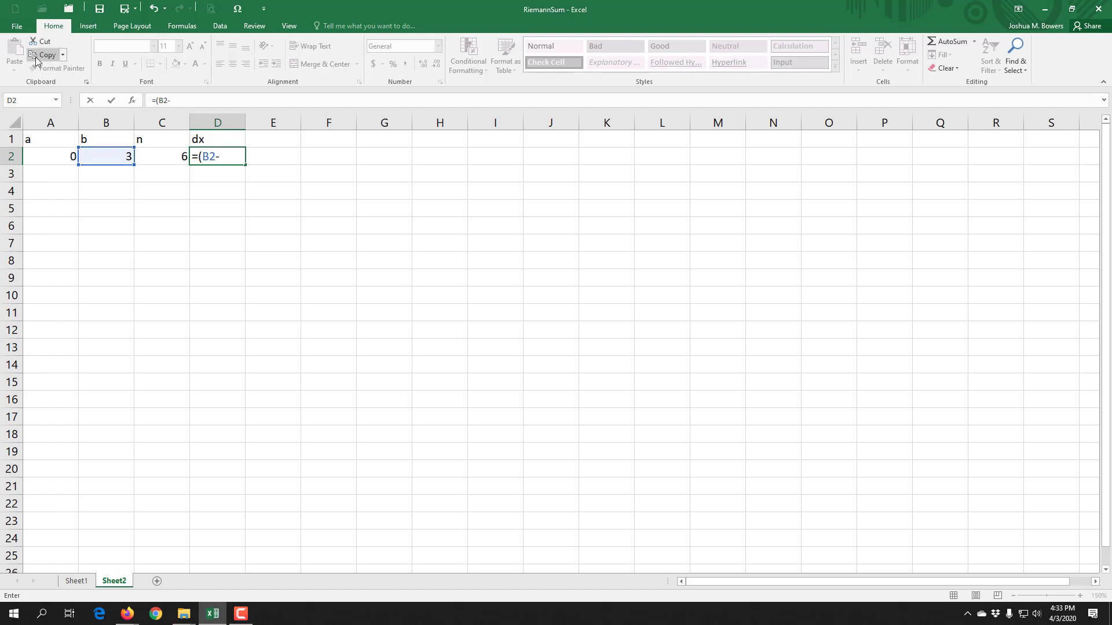
click(60, 155)
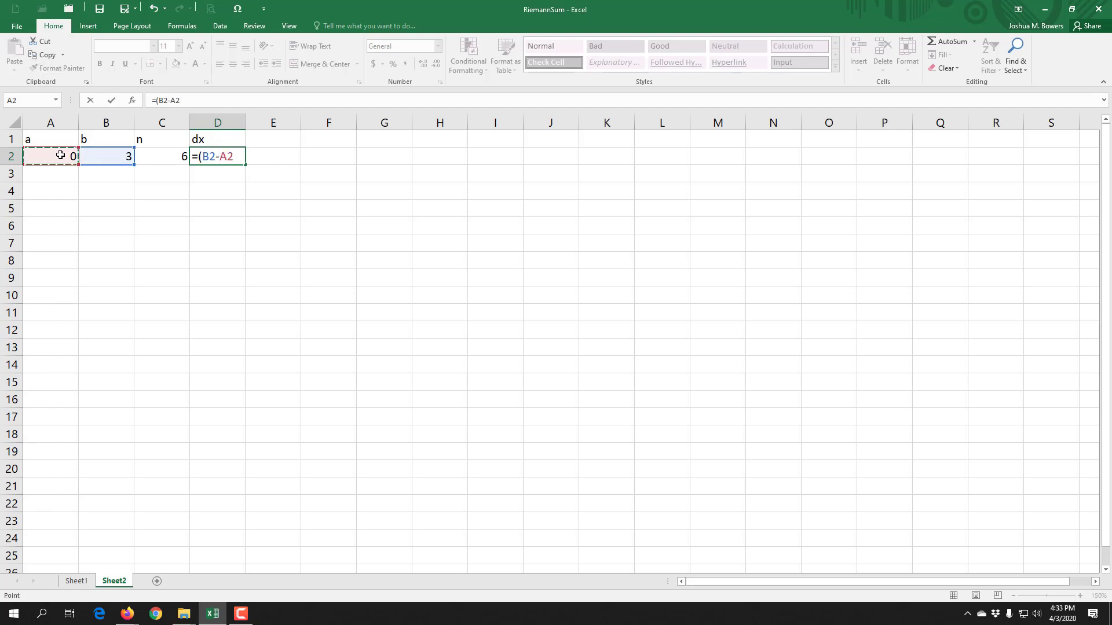
text()/)
click(162, 156)
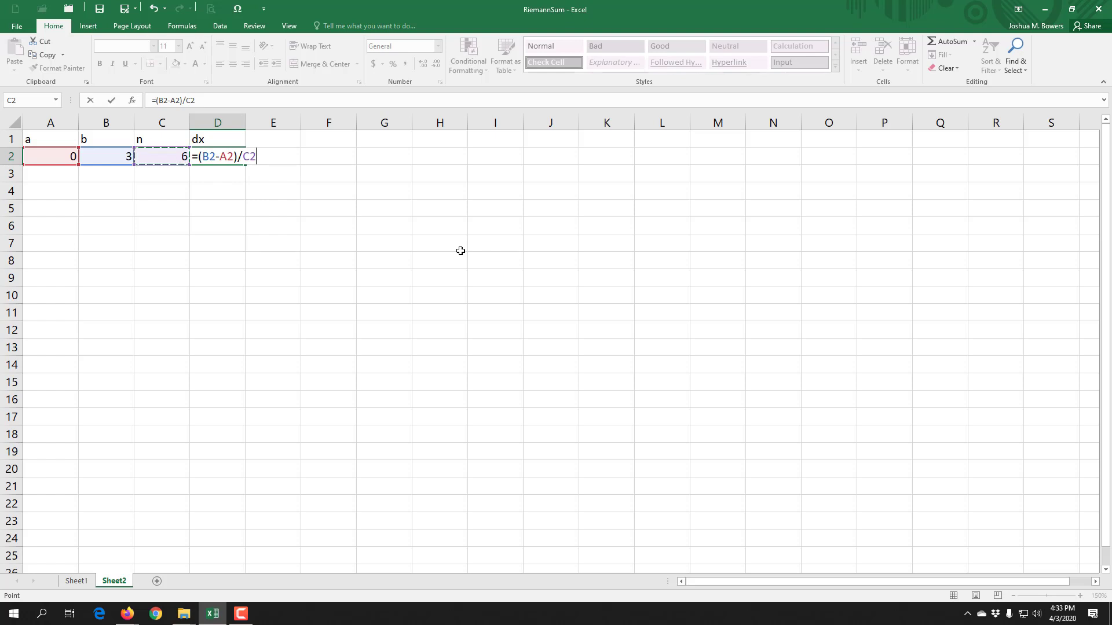
key(Return)
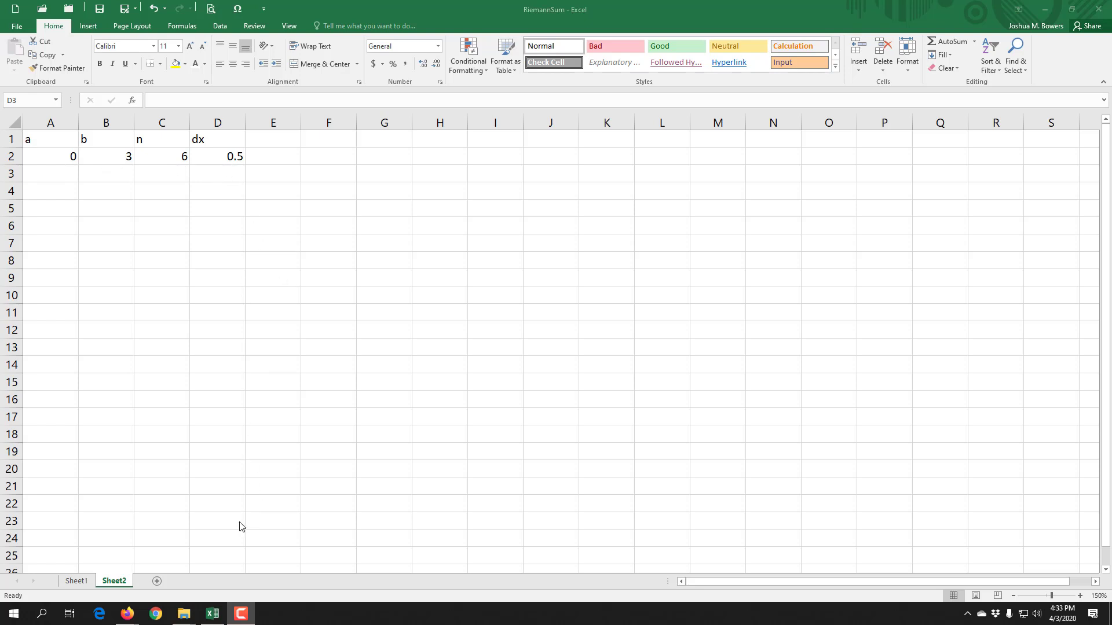
Step: Examine the left-endpoint rectangles on the function graph in Sheet1, and return to Sheet2
click(77, 583)
click(77, 583)
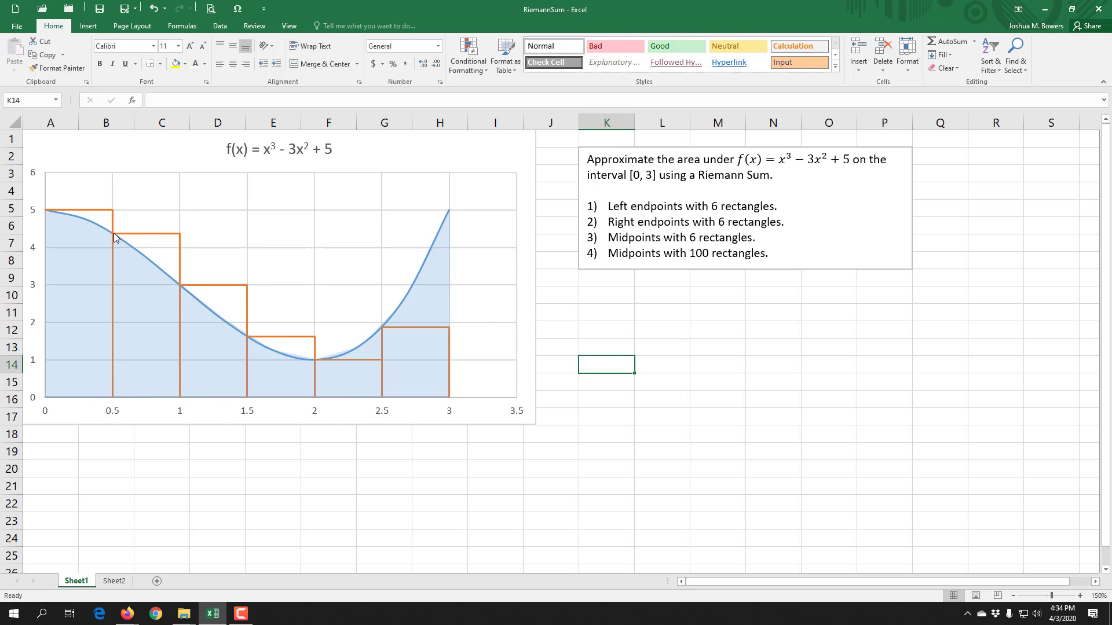
mouse_move(115, 238)
click(117, 585)
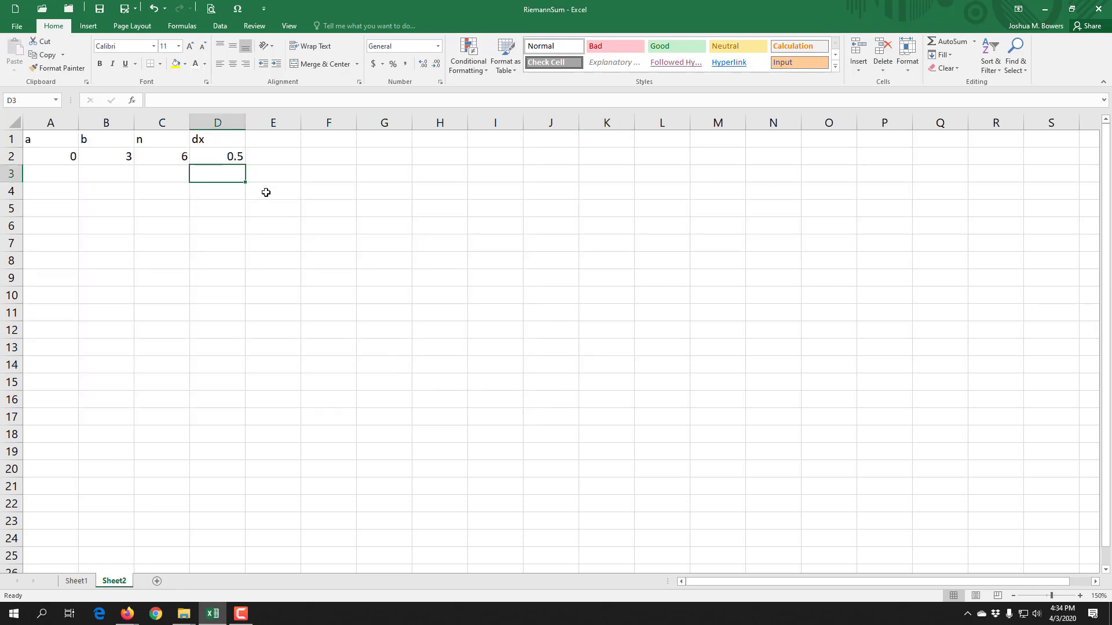
Step: Add the header "ith" in E1 and number the rectangles 1 to 6 down E2:E7 as a filled series
click(274, 140)
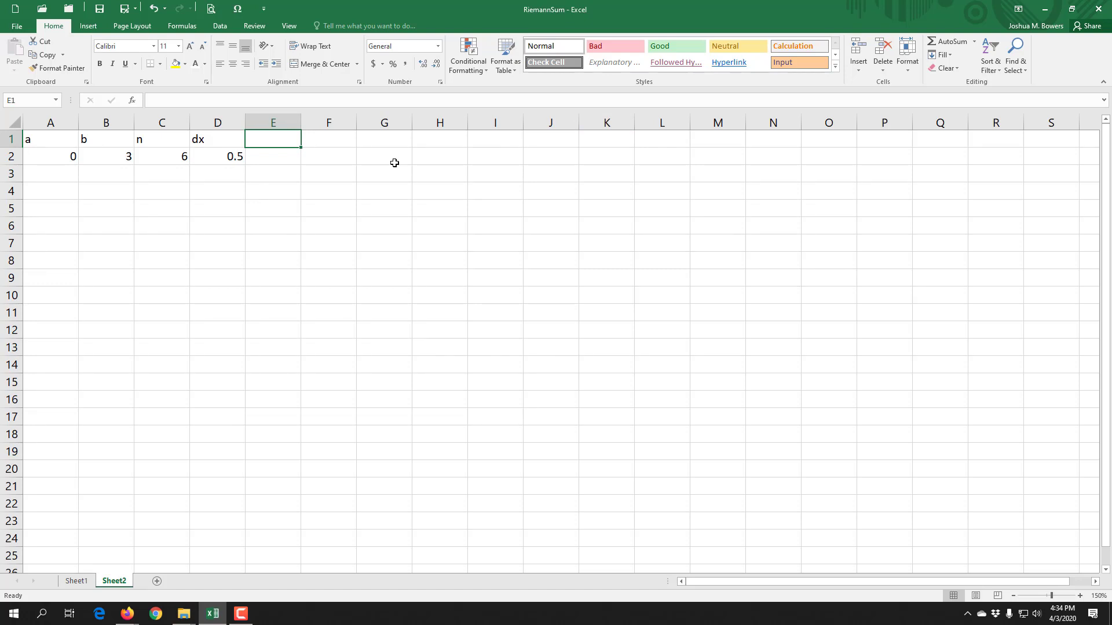
text(ith)
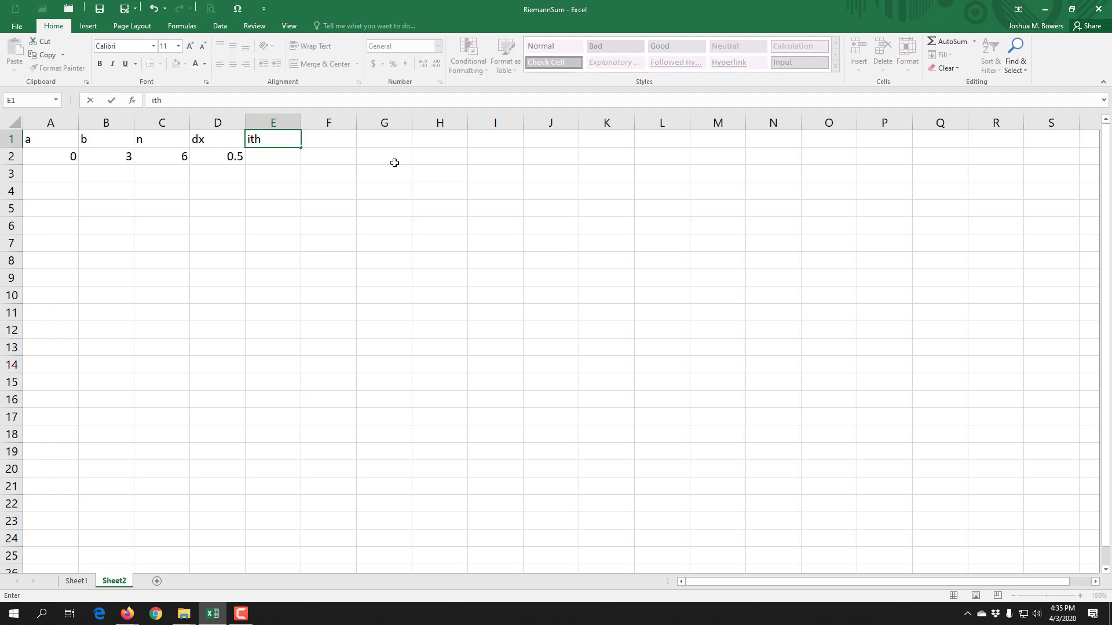
key(Return)
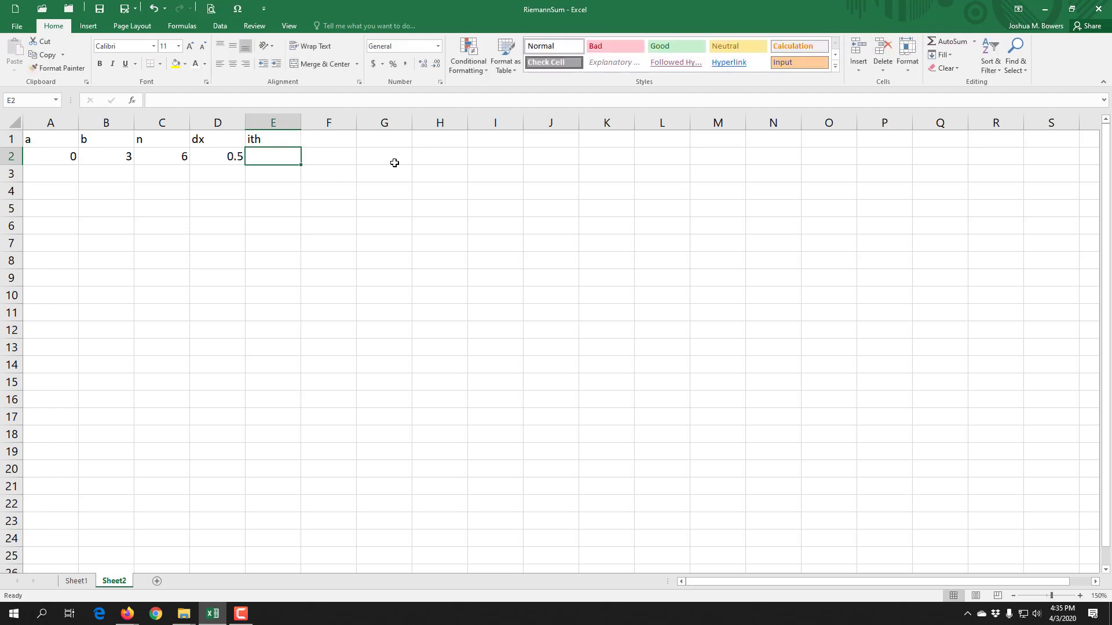
text(1)
key(Return)
text(2)
key(Return)
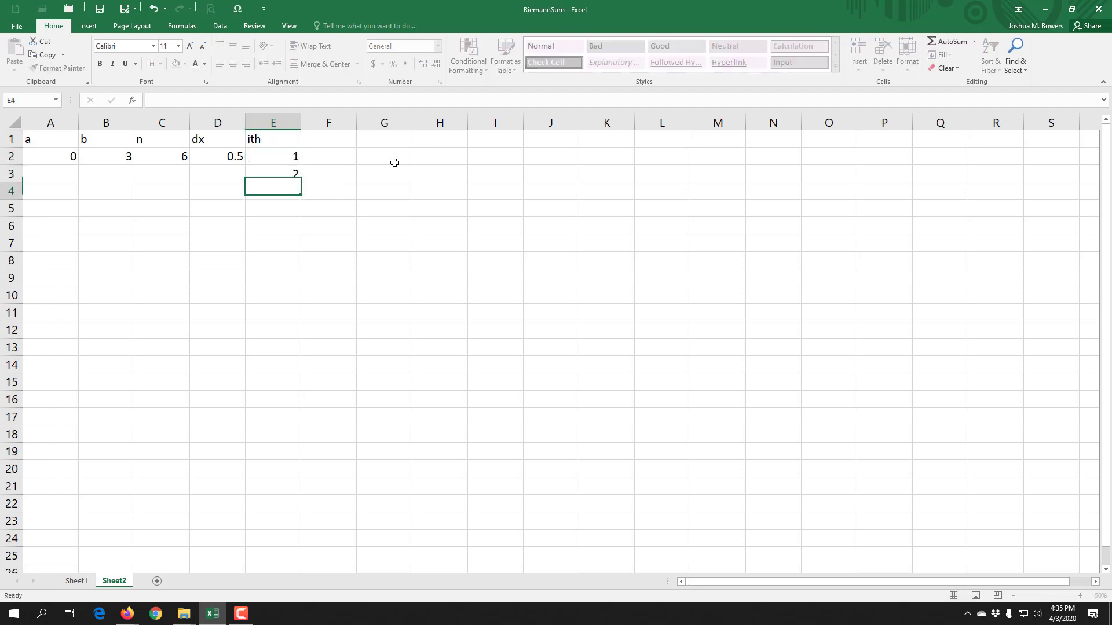
click(268, 155)
drag(268, 168, 298, 246)
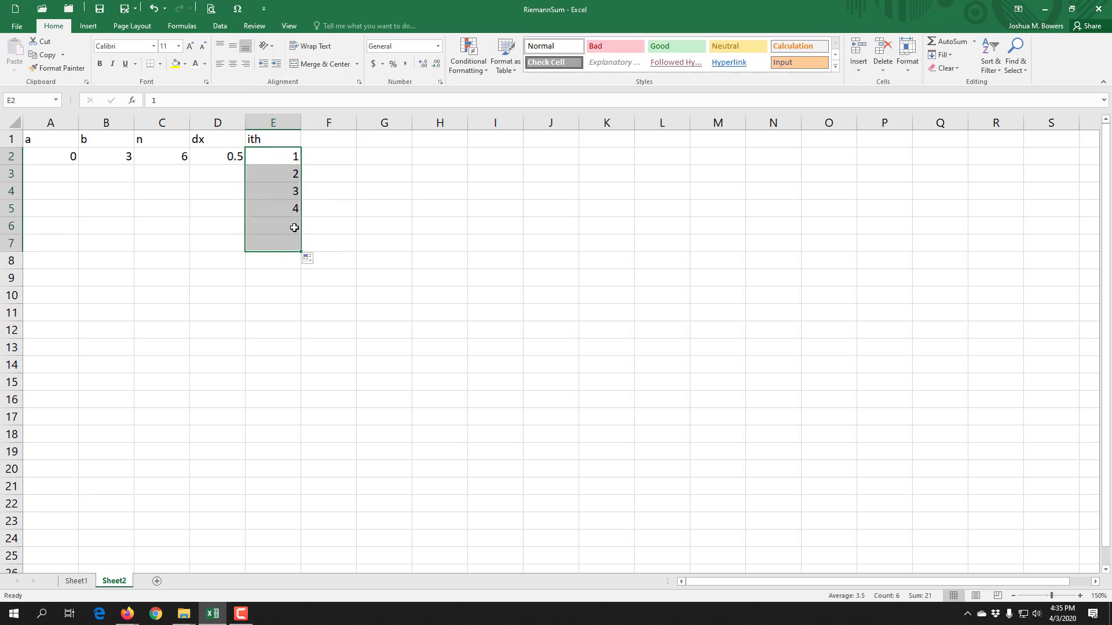
click(279, 157)
key(Down)
key(Down)
key(Down)
key(Down)
key(Down)
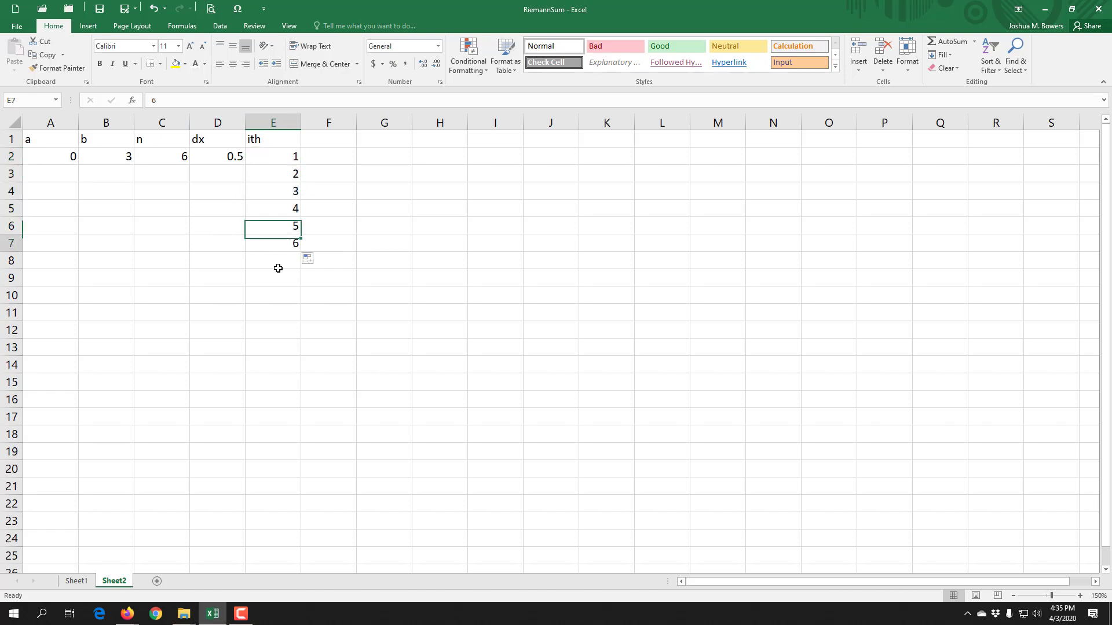
Step: Add the headers "xi" in F1 and "f(xi)" in G1
click(336, 137)
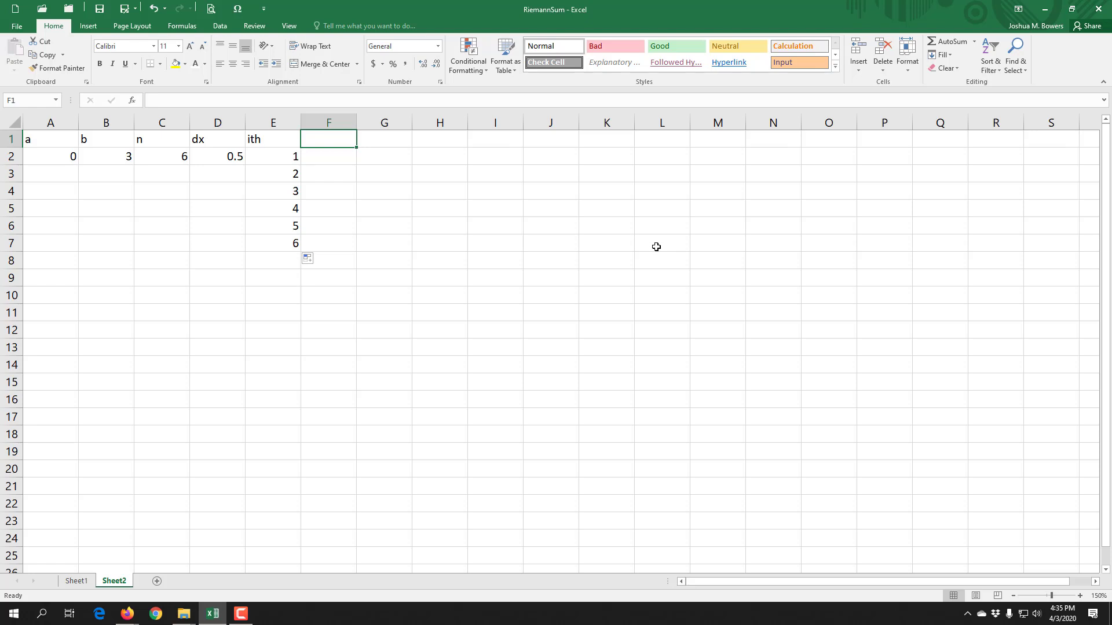
text(x)
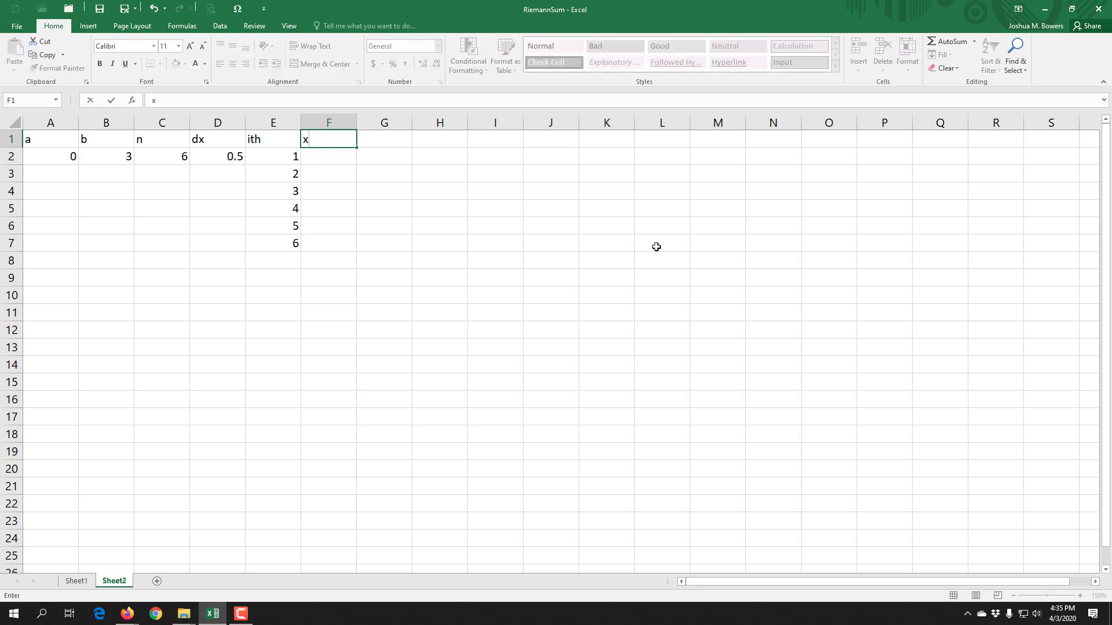
text(i)
key(Return)
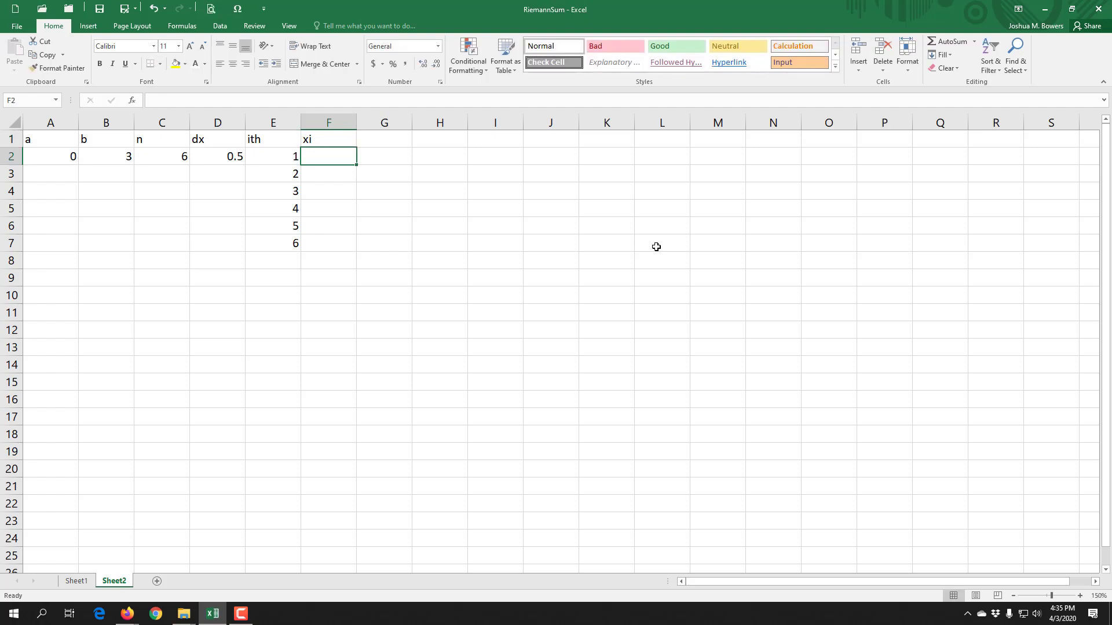
key(Right)
key(Up)
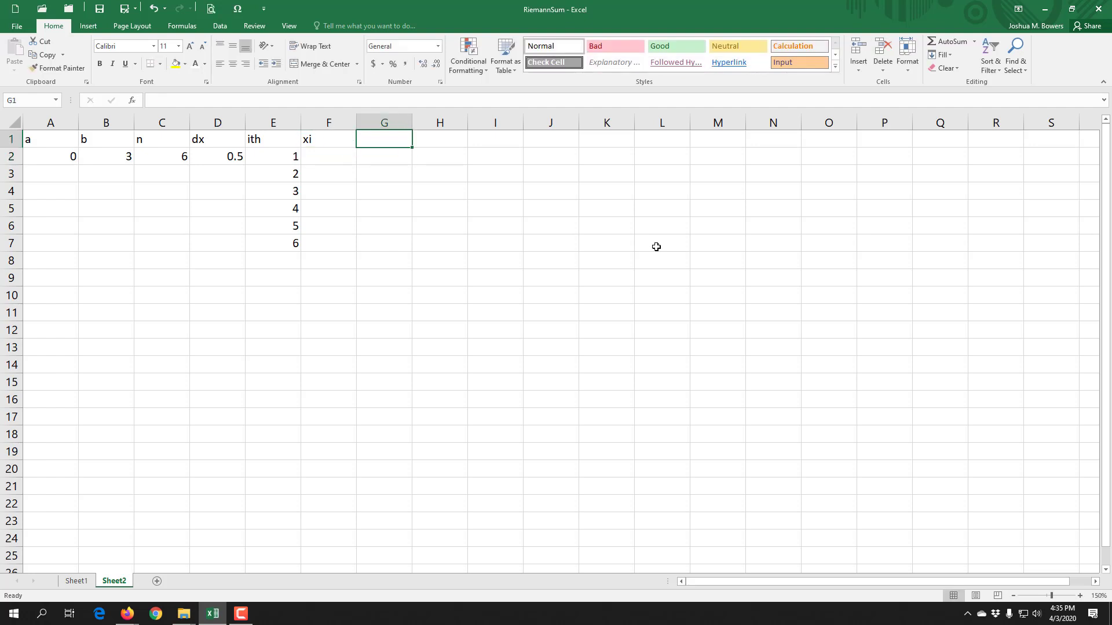
text(f(xi))
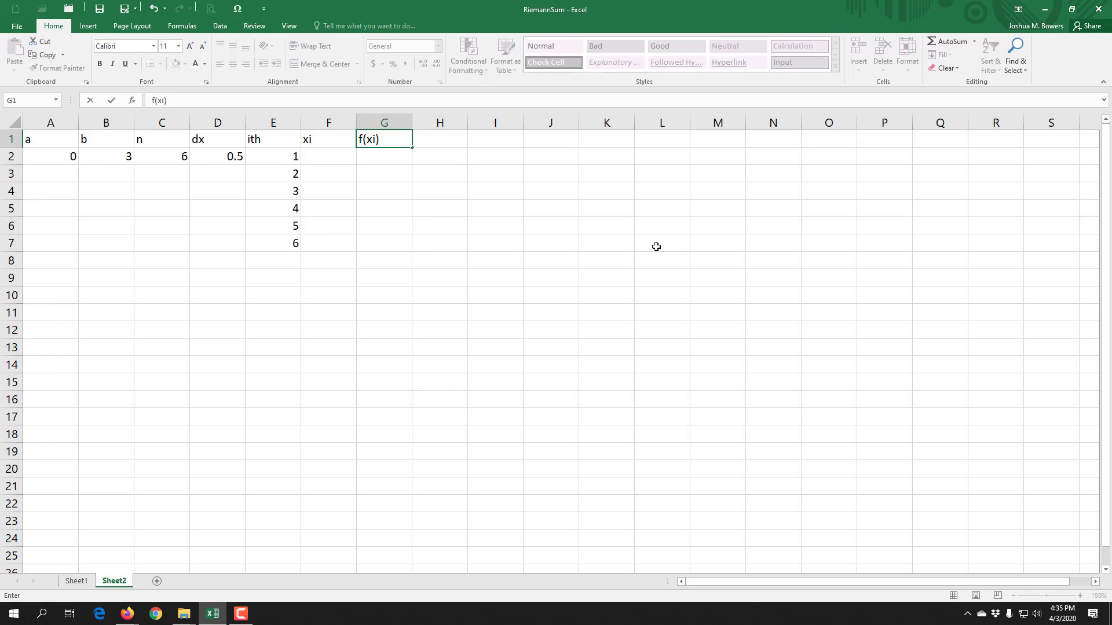
key(Return)
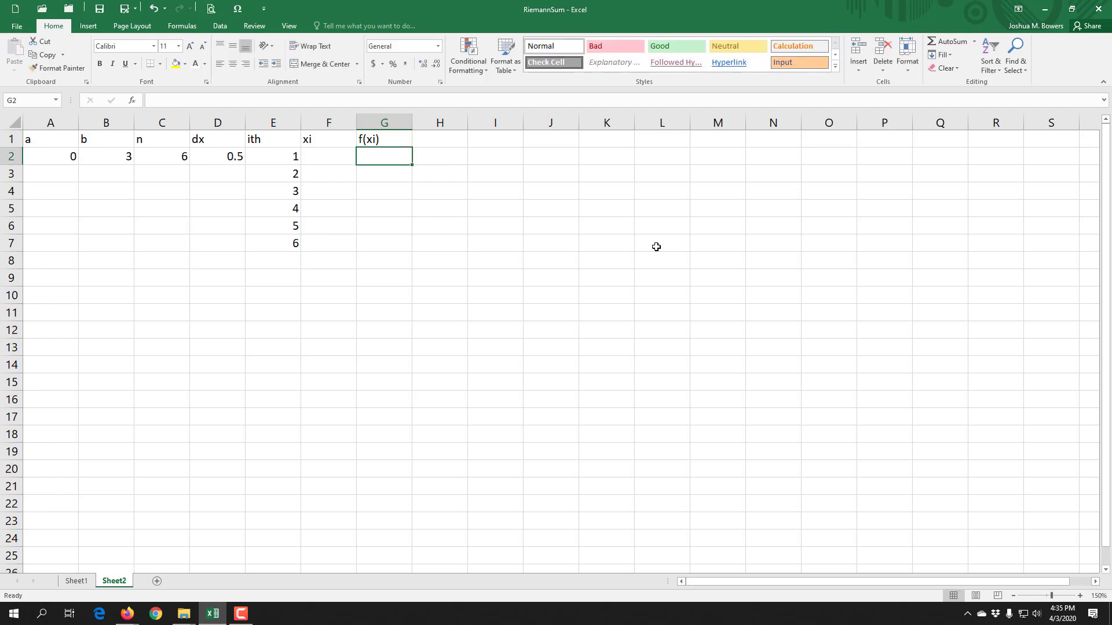
Step: Add the header "Ai" for the rectangle areas in H1
key(Right)
key(Up)
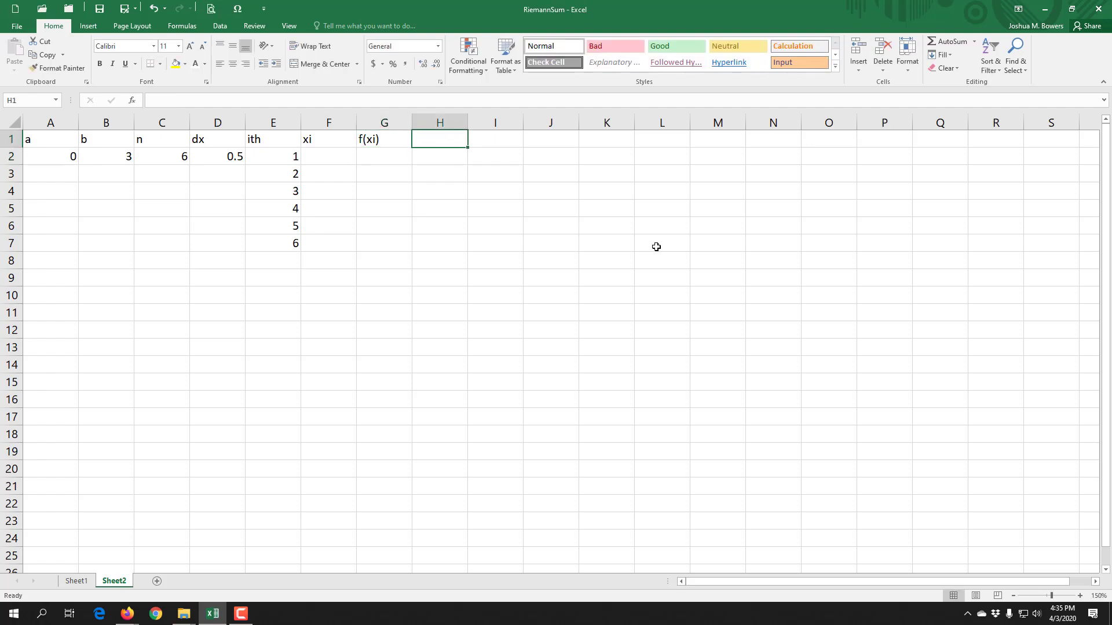
text(A)
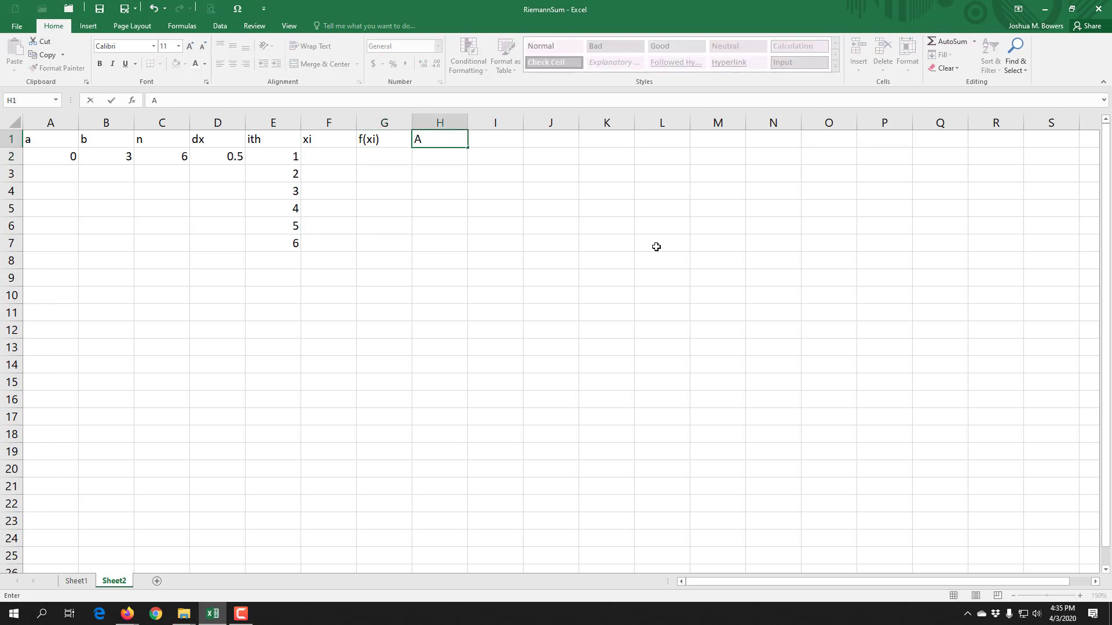
text(i)
key(Return)
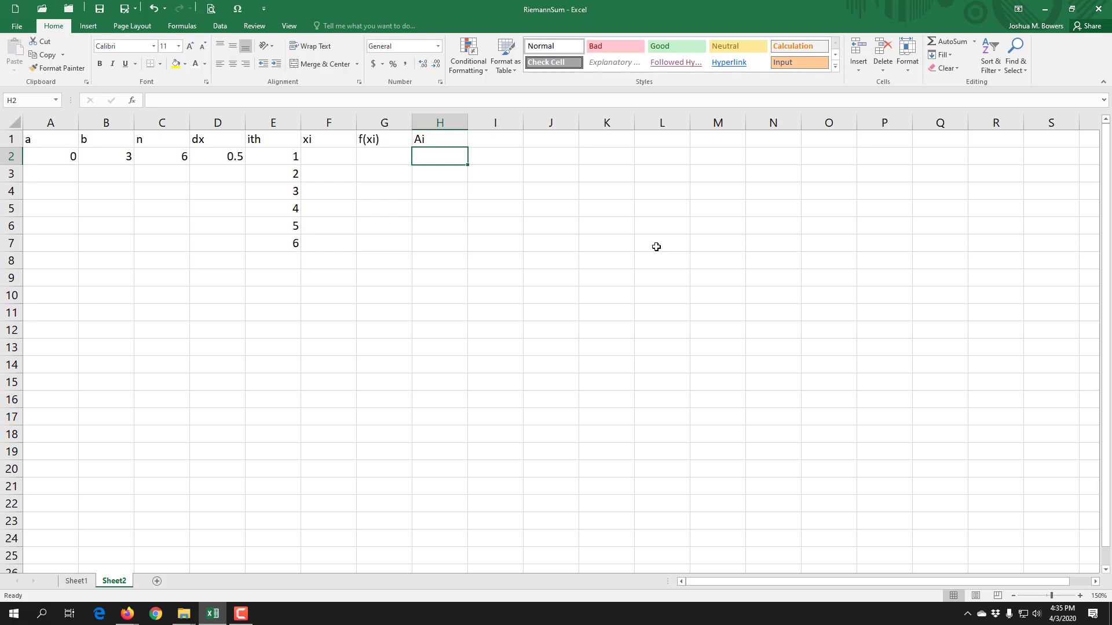
key(Down)
key(Down)
key(Down)
key(Down)
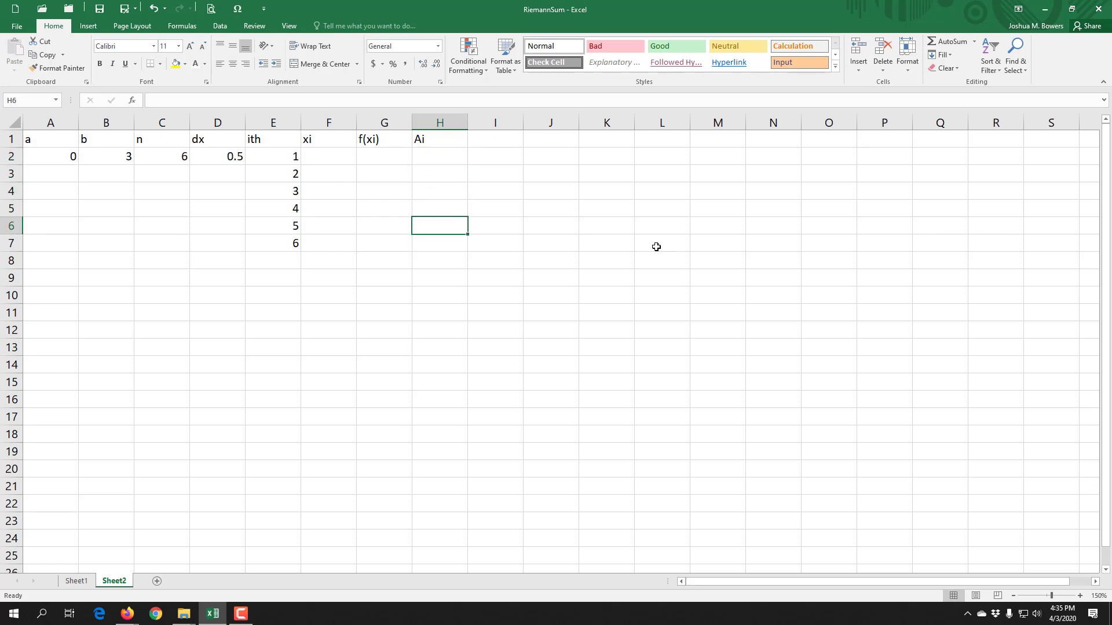
Step: Check the interval in Sheet1, and set the first xi value in Sheet2's F2 with the formula =A2
key(Left)
key(Left)
key(Left)
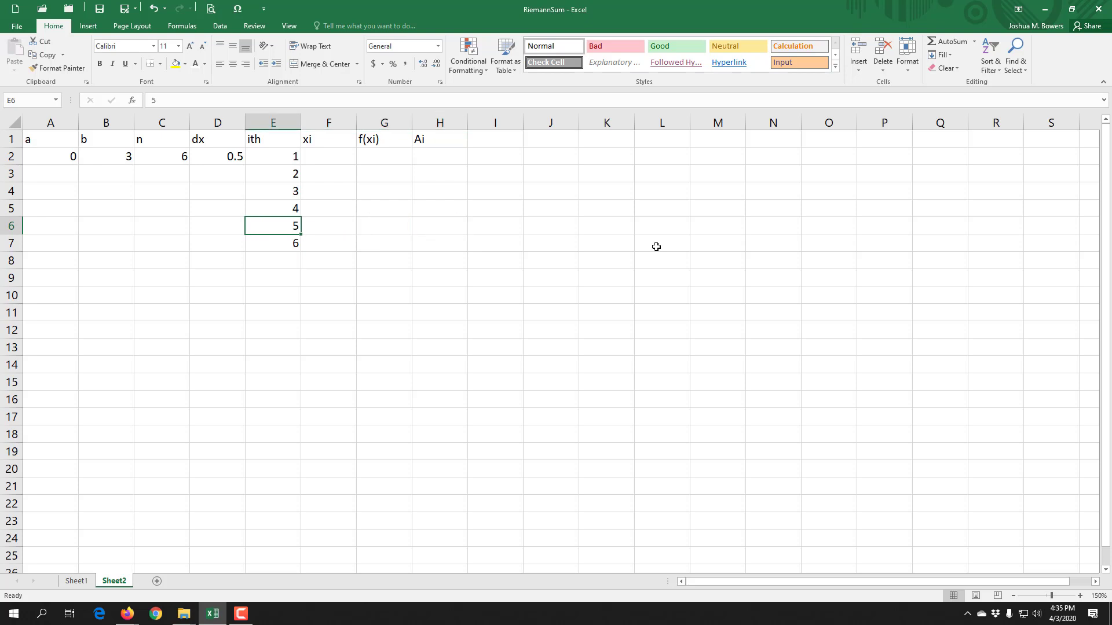
key(Up)
key(Up)
key(Up)
key(Right)
key(Up)
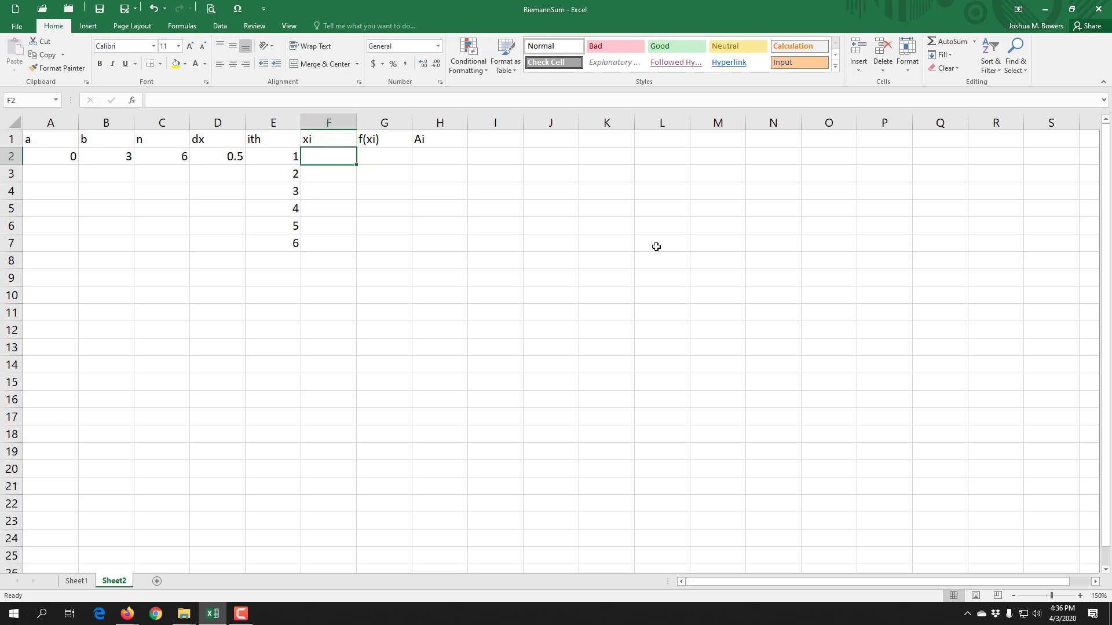
click(68, 582)
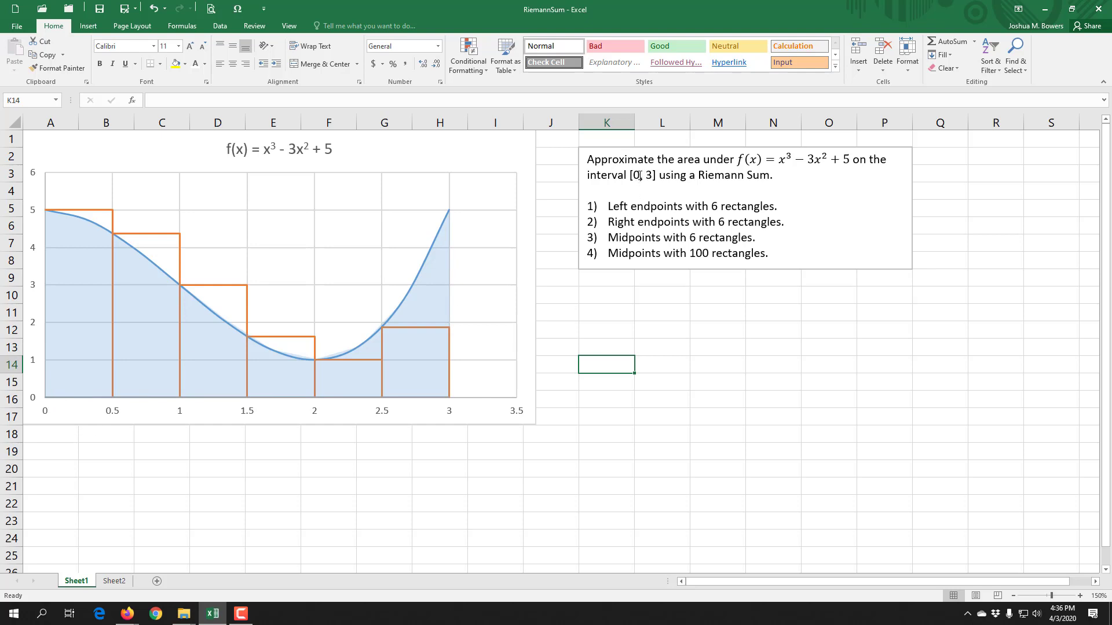
click(114, 581)
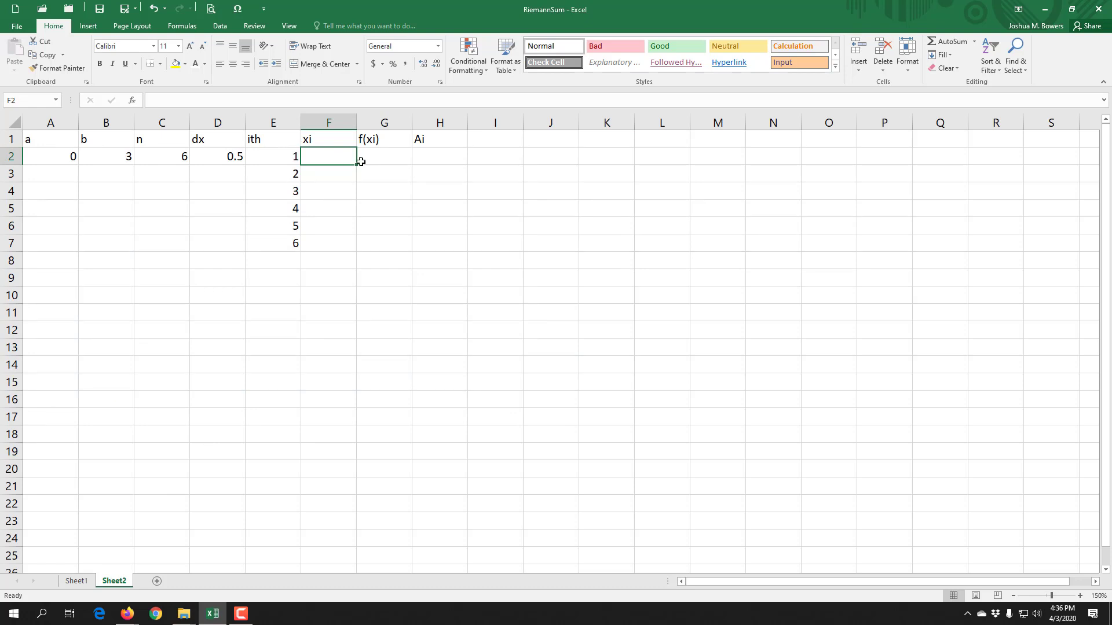
text(=)
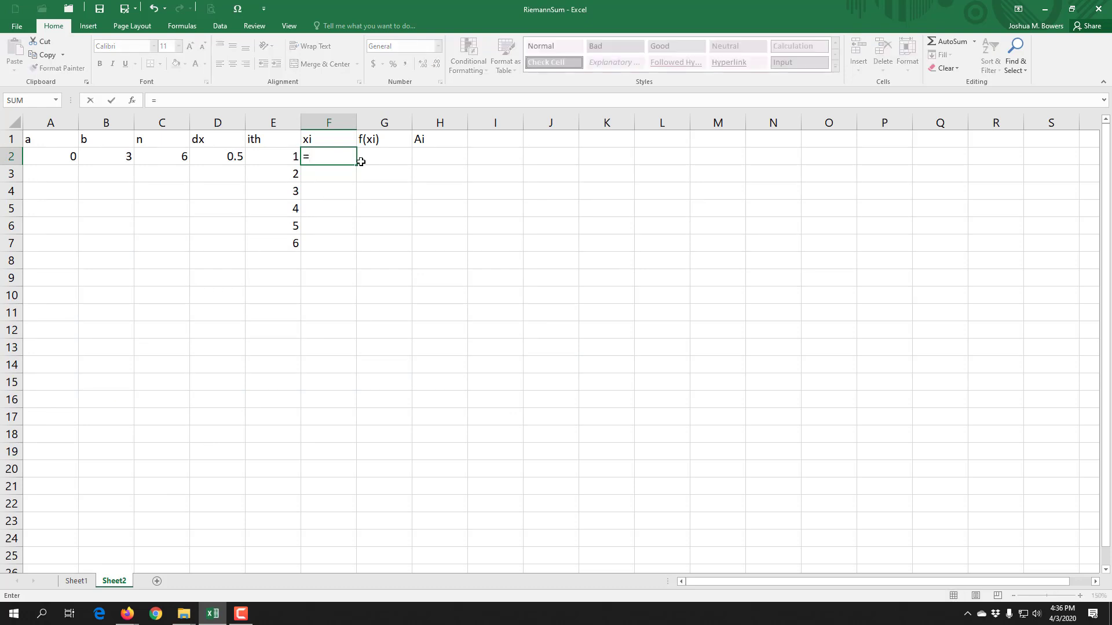
click(50, 157)
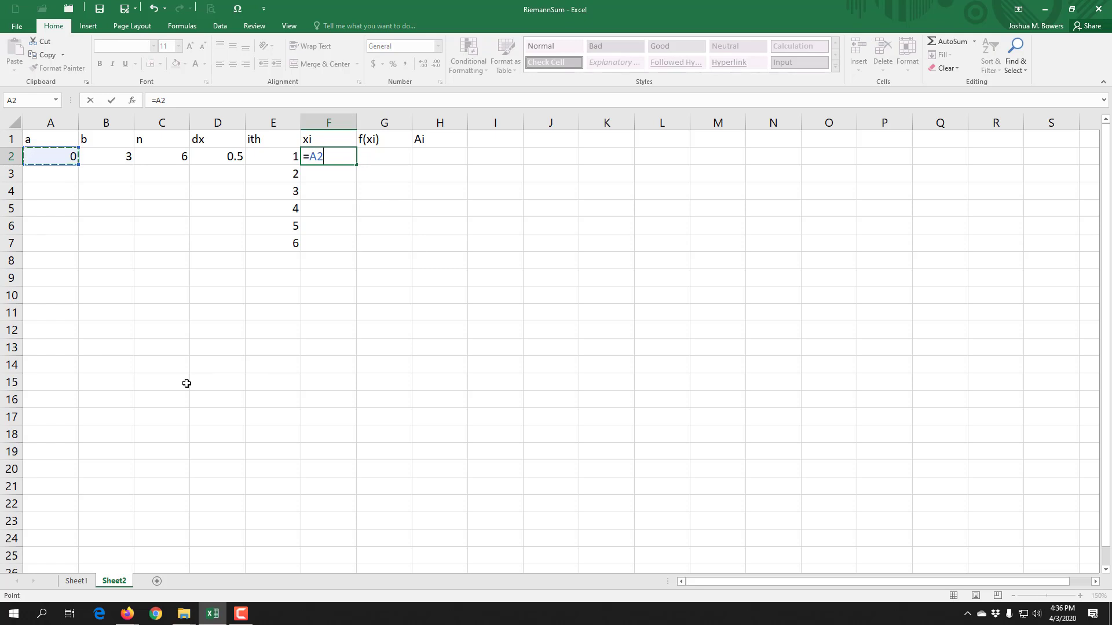
key(Return)
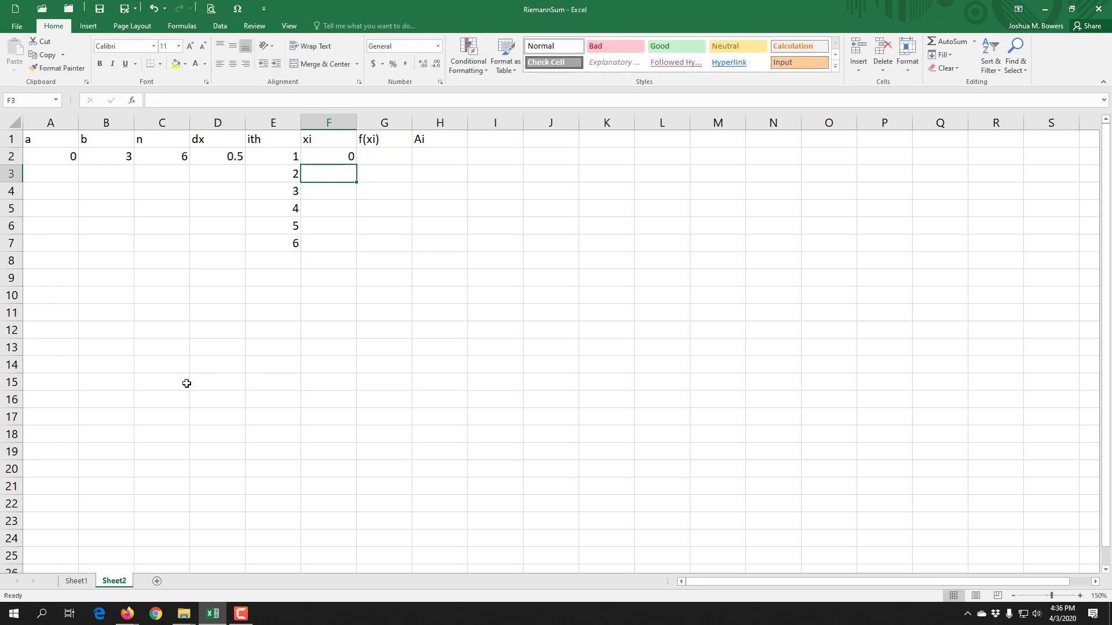
Step: Check the graph's endpoints in Sheet1, and enter =F2+$D$2 in F3 of Sheet2 for the second xi value
click(77, 582)
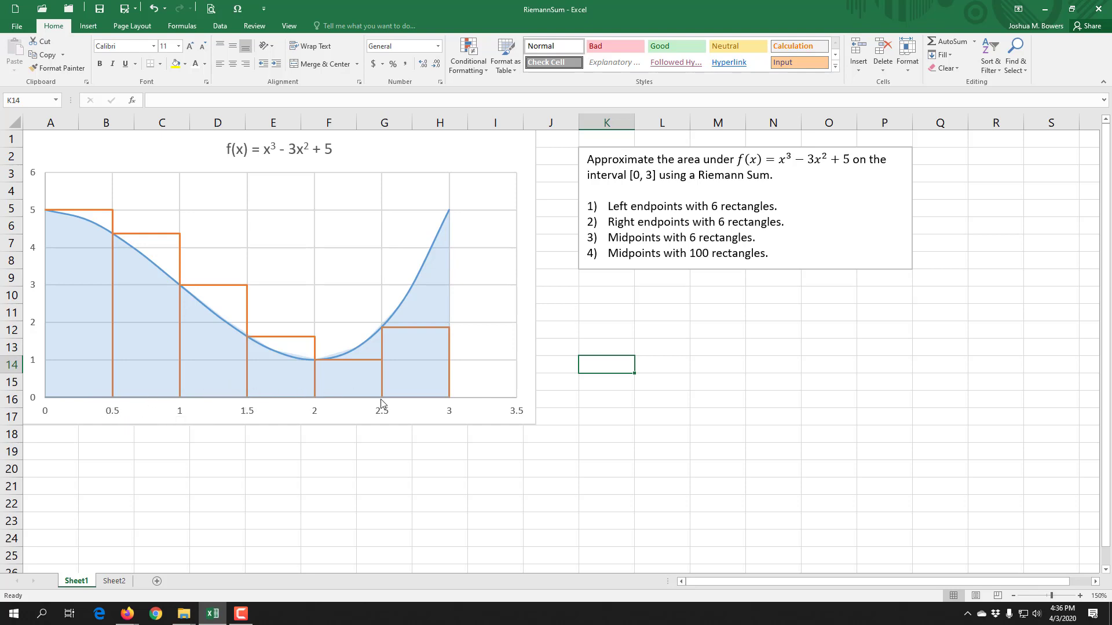
click(115, 581)
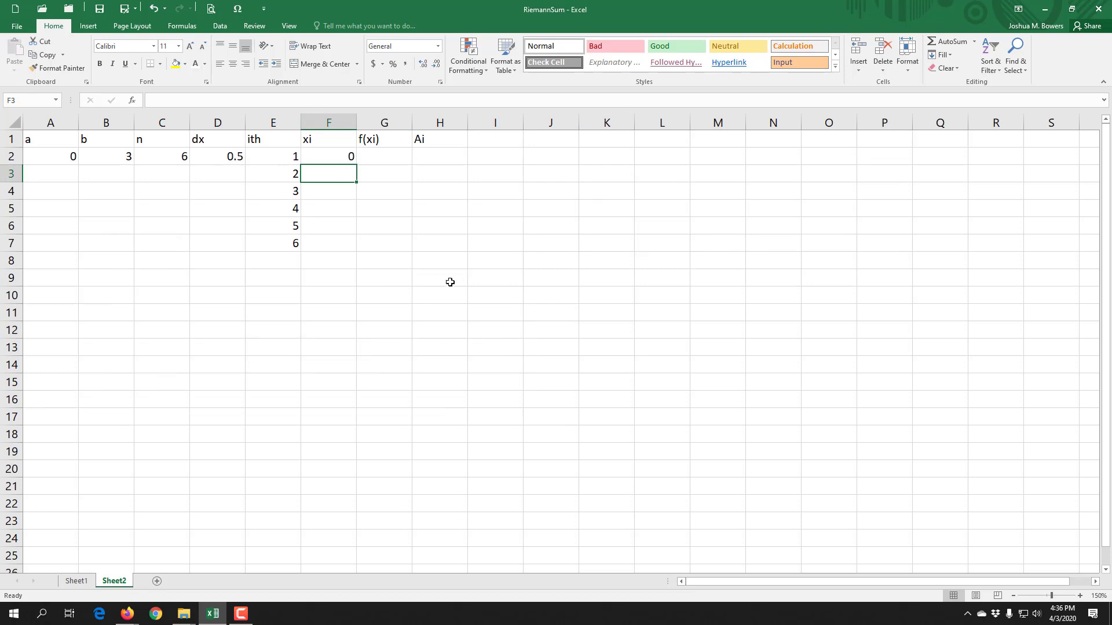
text(=)
key(Up)
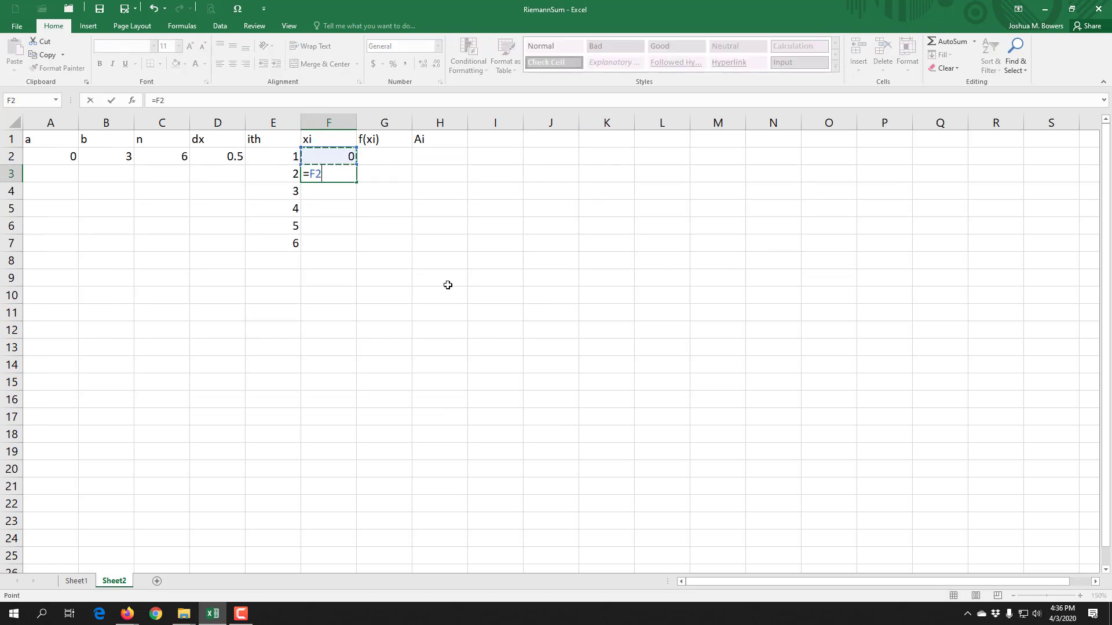
text(+)
click(209, 156)
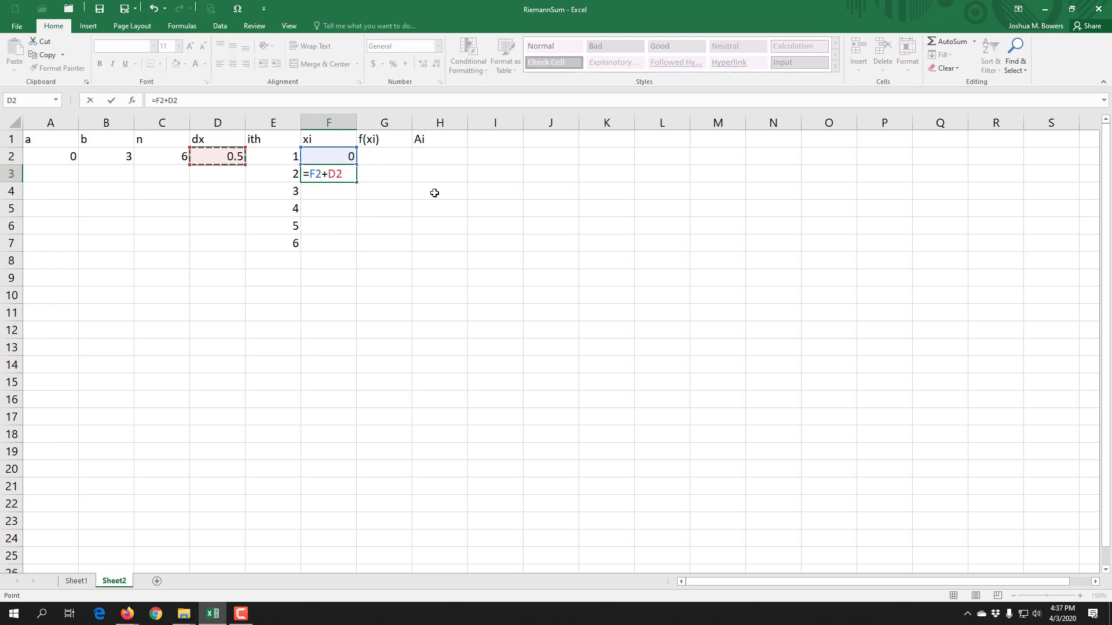
key(F4)
key(Return)
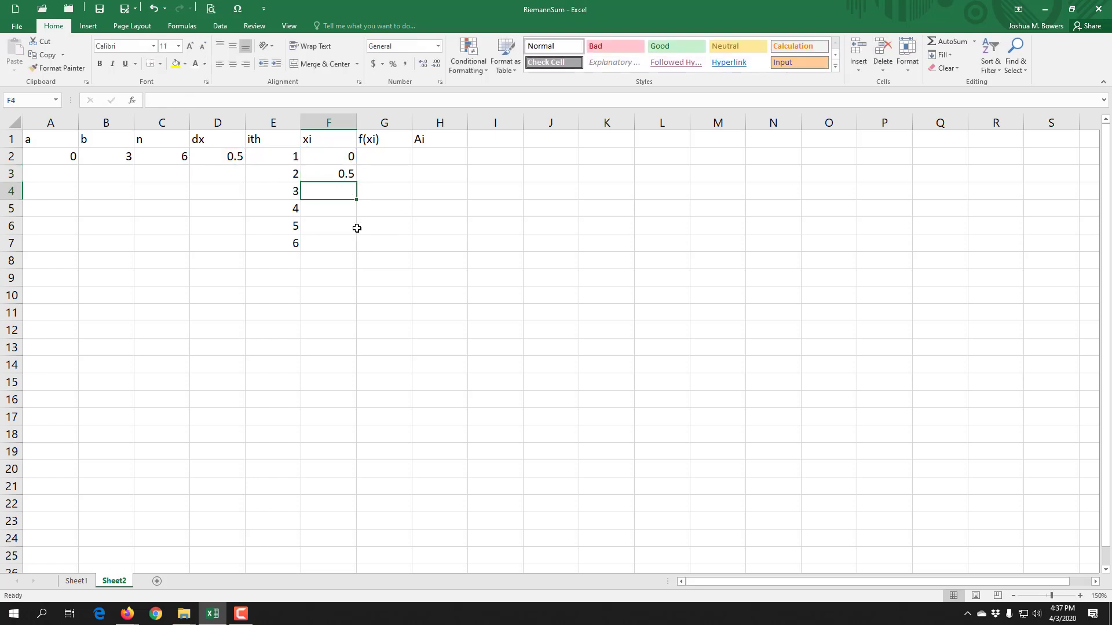
Step: Fill the xi formula from F3 down to F7 and inspect the copied formula in F7
click(340, 174)
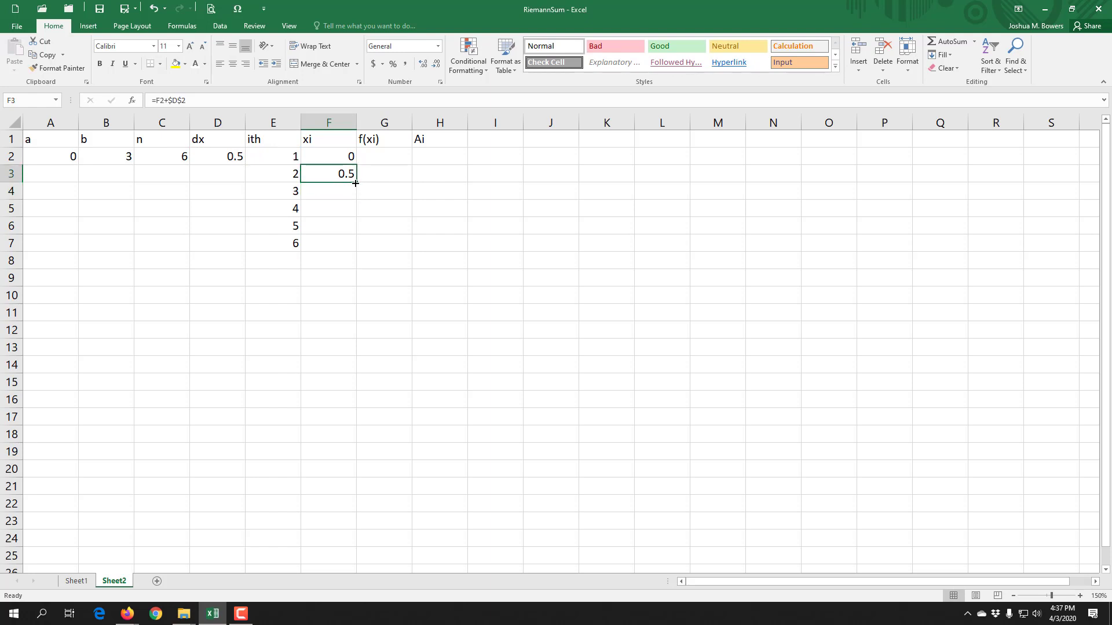
drag(361, 185, 366, 247)
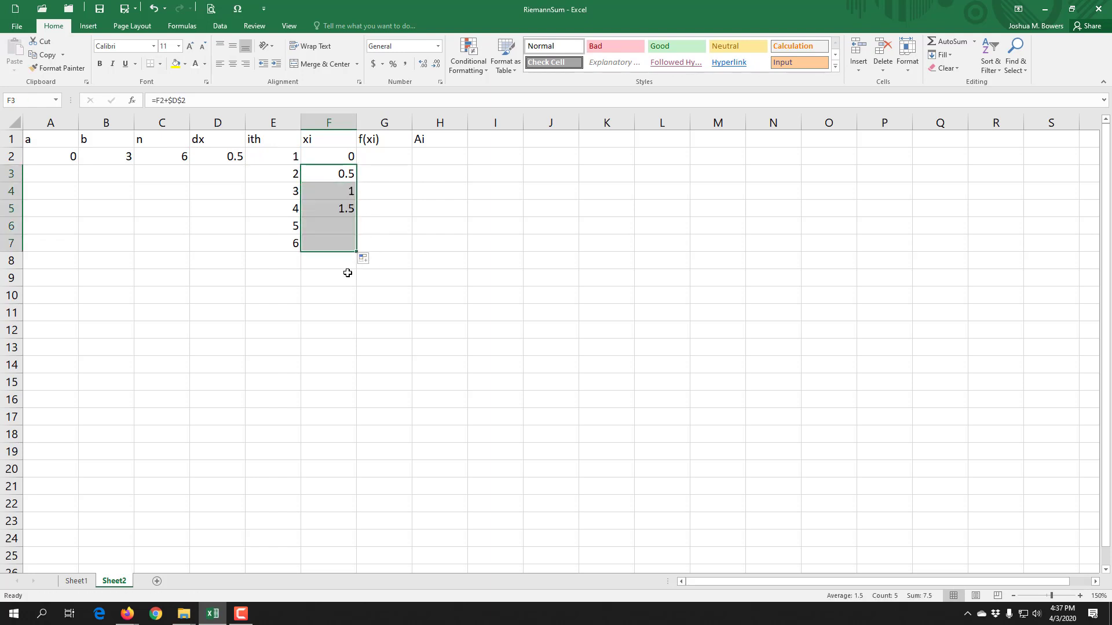
click(340, 243)
double_click(339, 243)
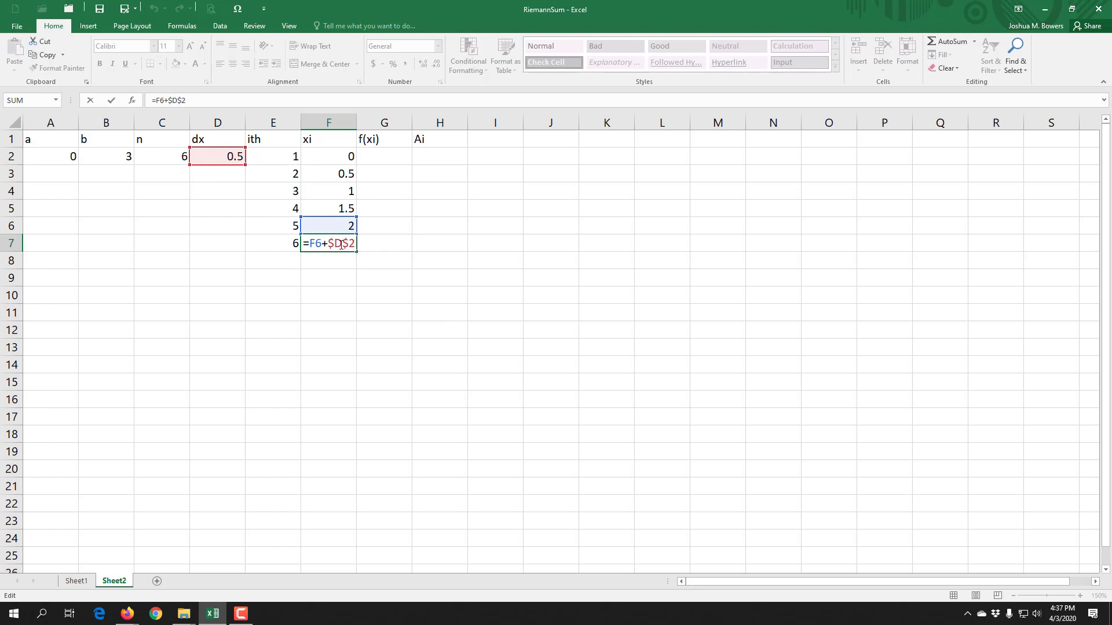
key(Return)
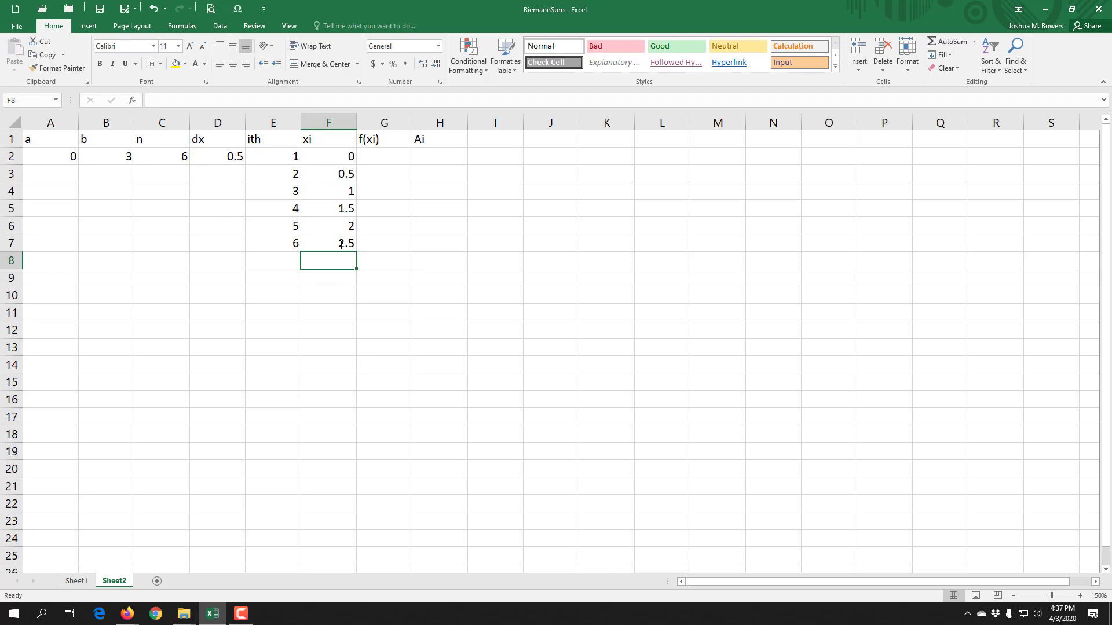
Step: Compare the endpoints with the Sheet1 graph, enter =F2^3-3*F2^2+5 in G2 of Sheet2, and fill it down to G7
click(76, 581)
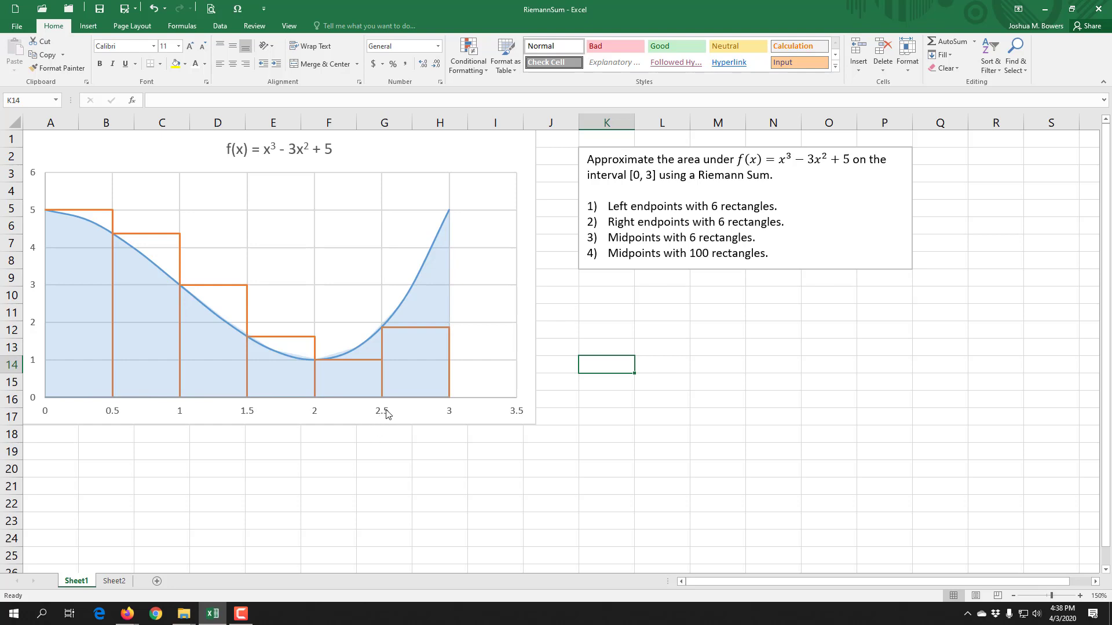
click(116, 582)
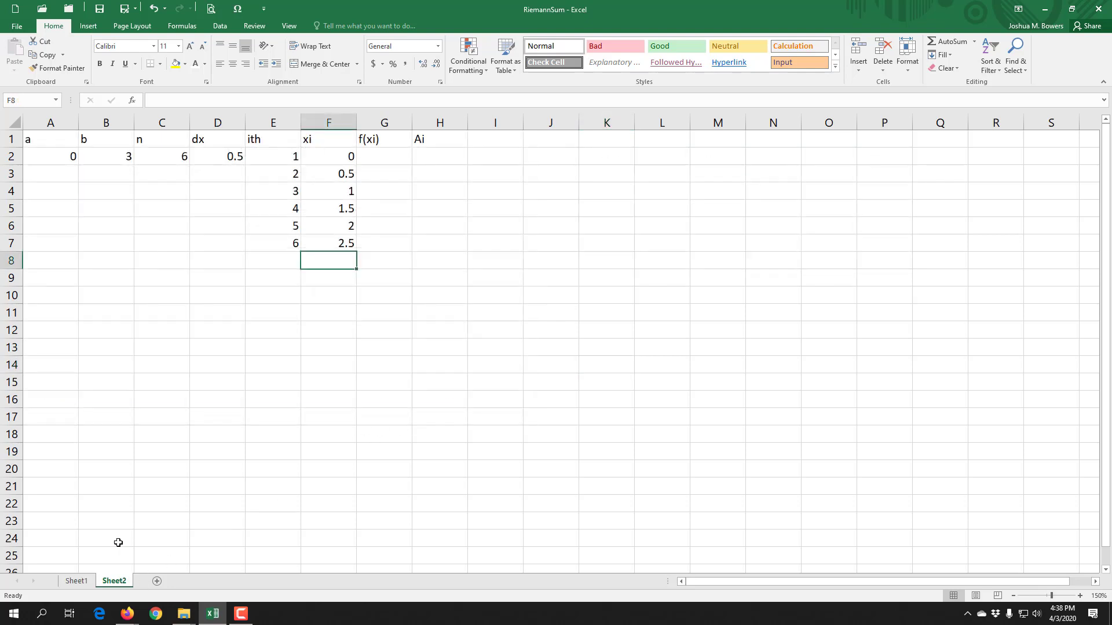
click(369, 157)
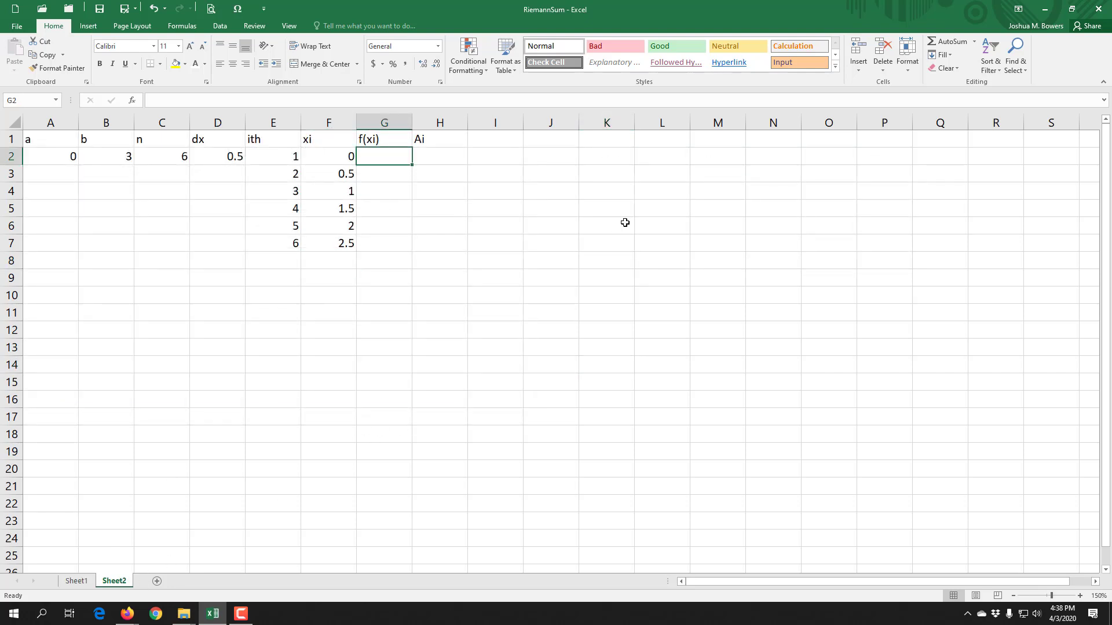
text(=)
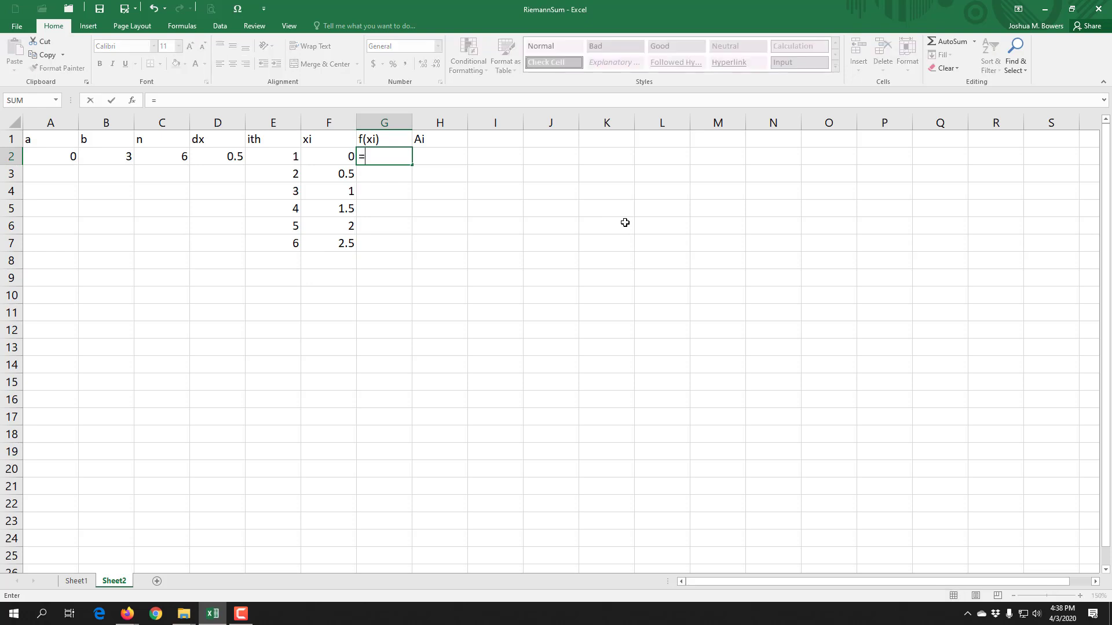
key(Left)
text(^3)
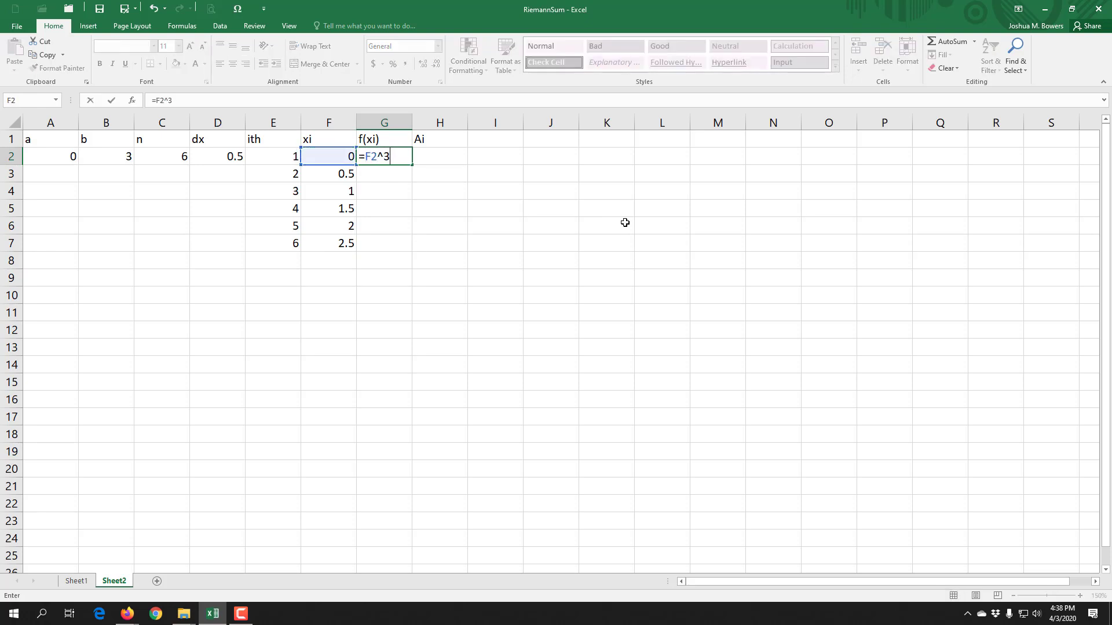
text(-3*)
key(Left)
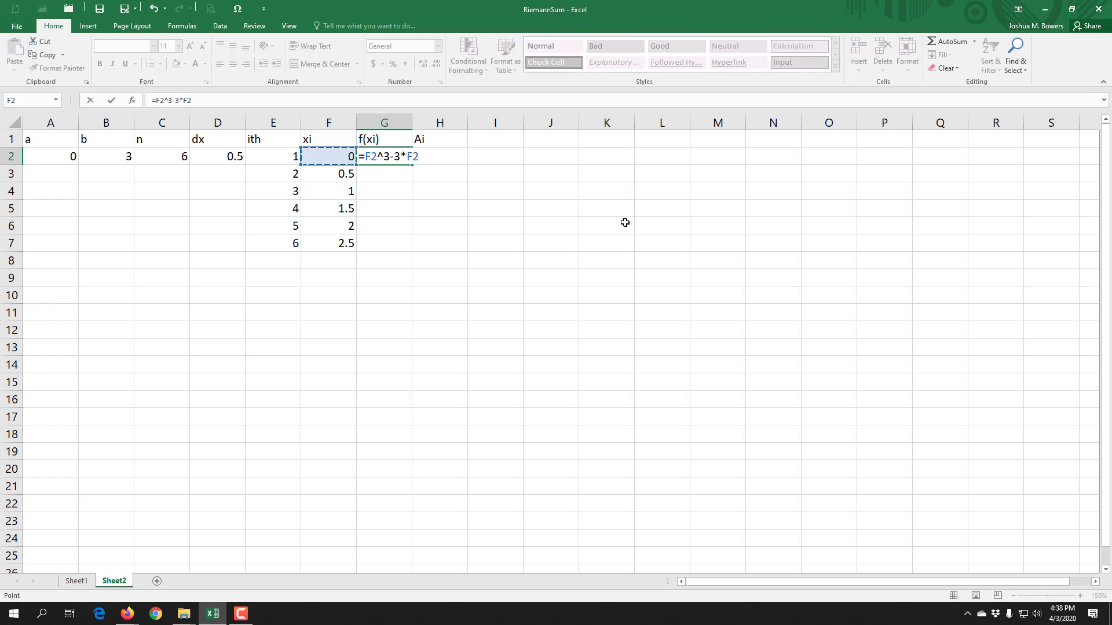
text(+5)
key(Return)
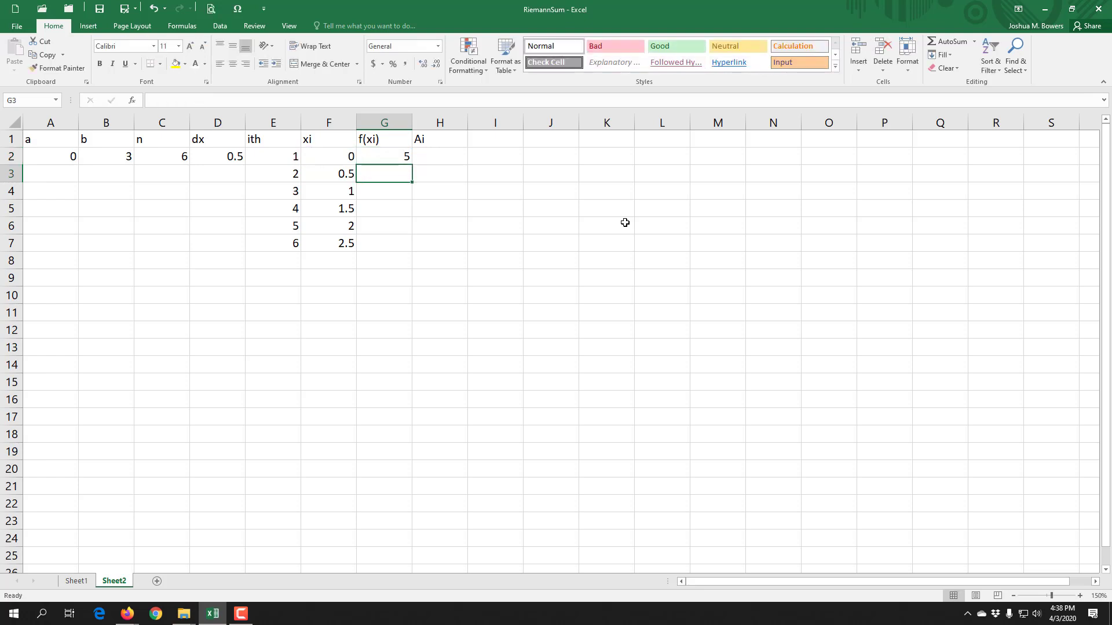
click(371, 157)
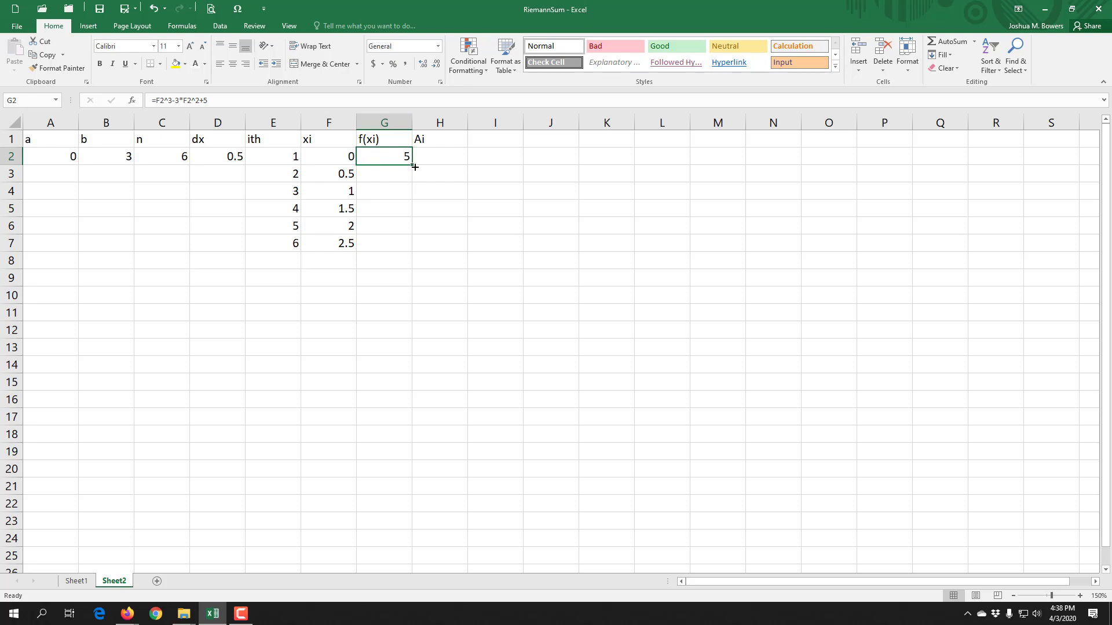
drag(412, 166, 419, 253)
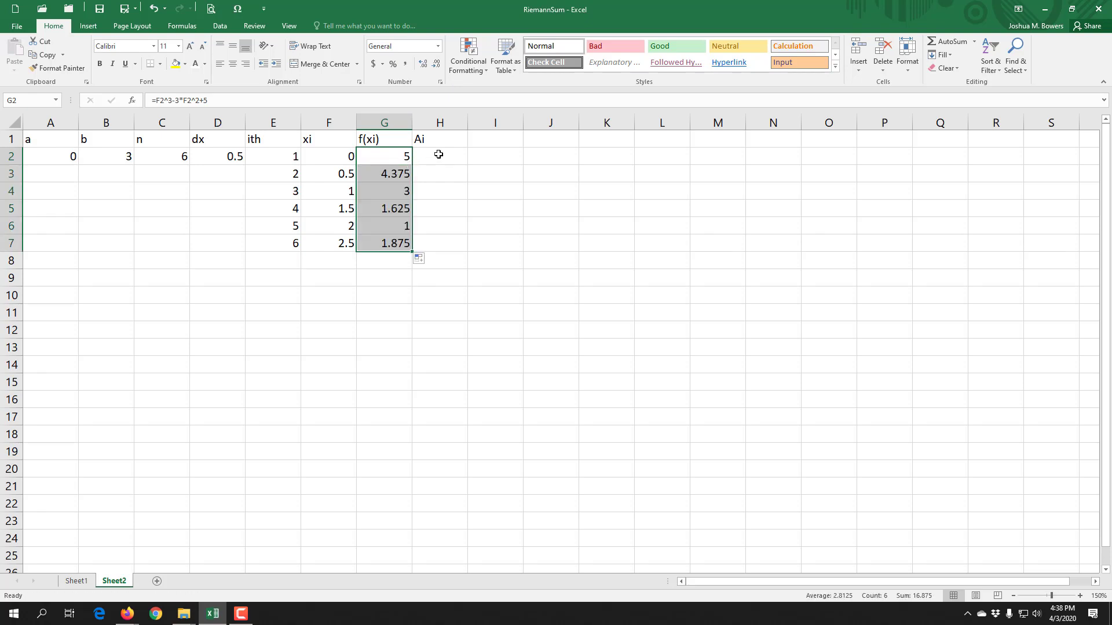
Step: Review the rectangles in Sheet1, enter the area formula =D2*G2 in H2 of Sheet2, and fill it down to H7
click(438, 155)
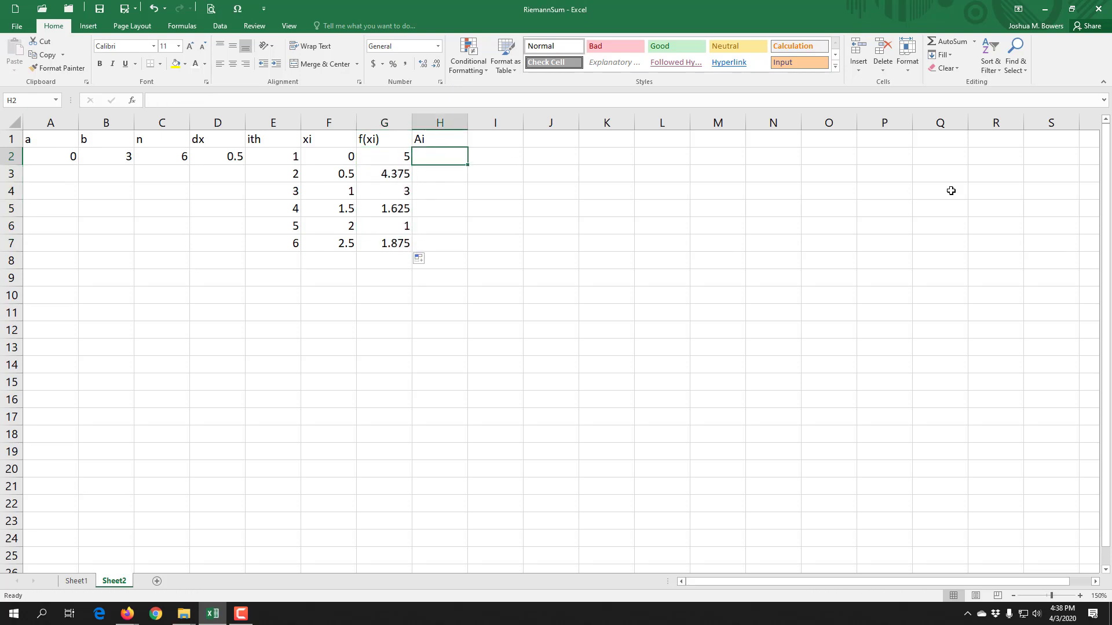
click(77, 581)
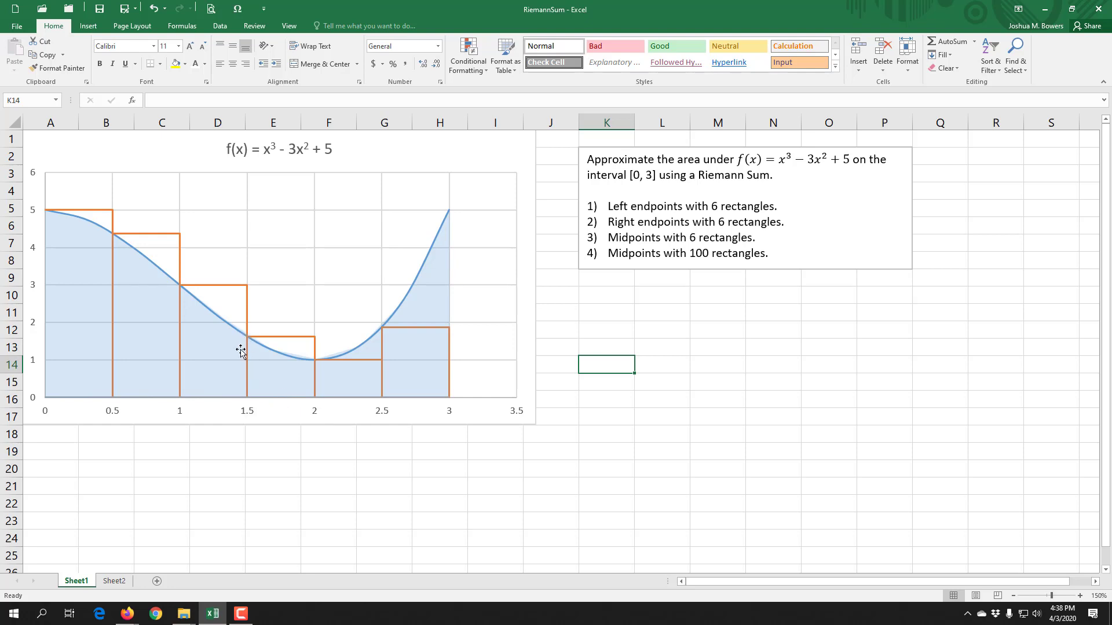
click(119, 581)
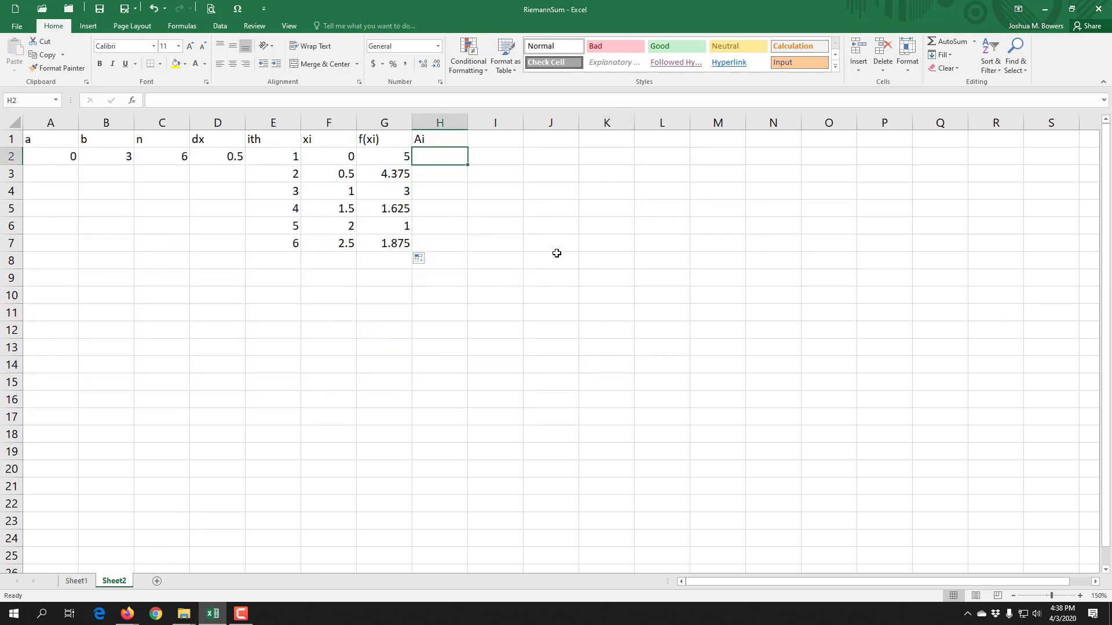
text(=)
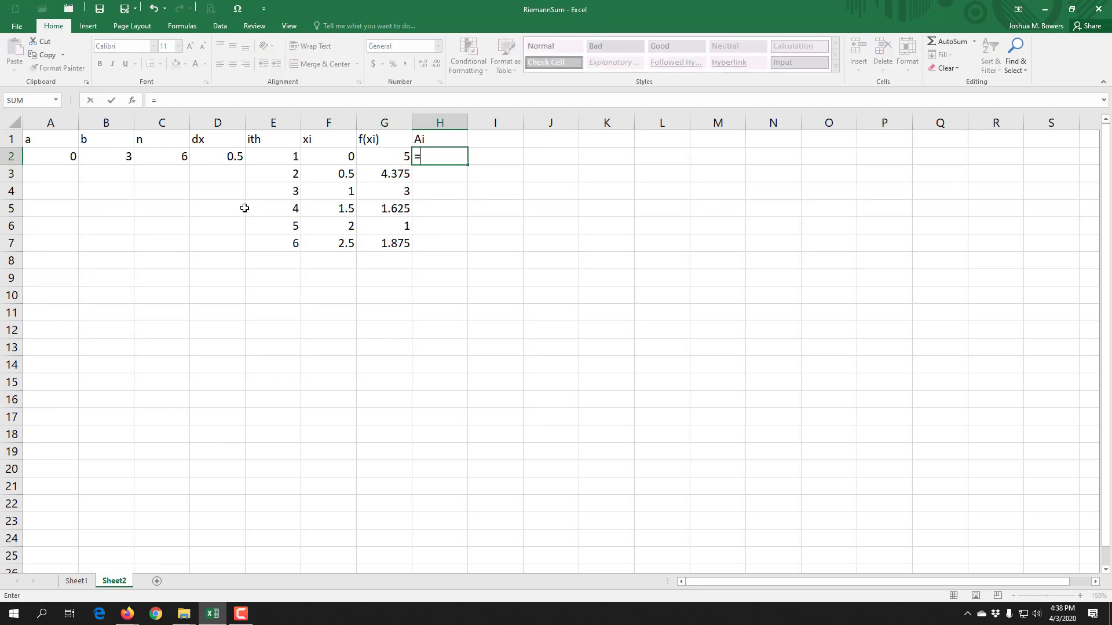
click(210, 156)
text(*)
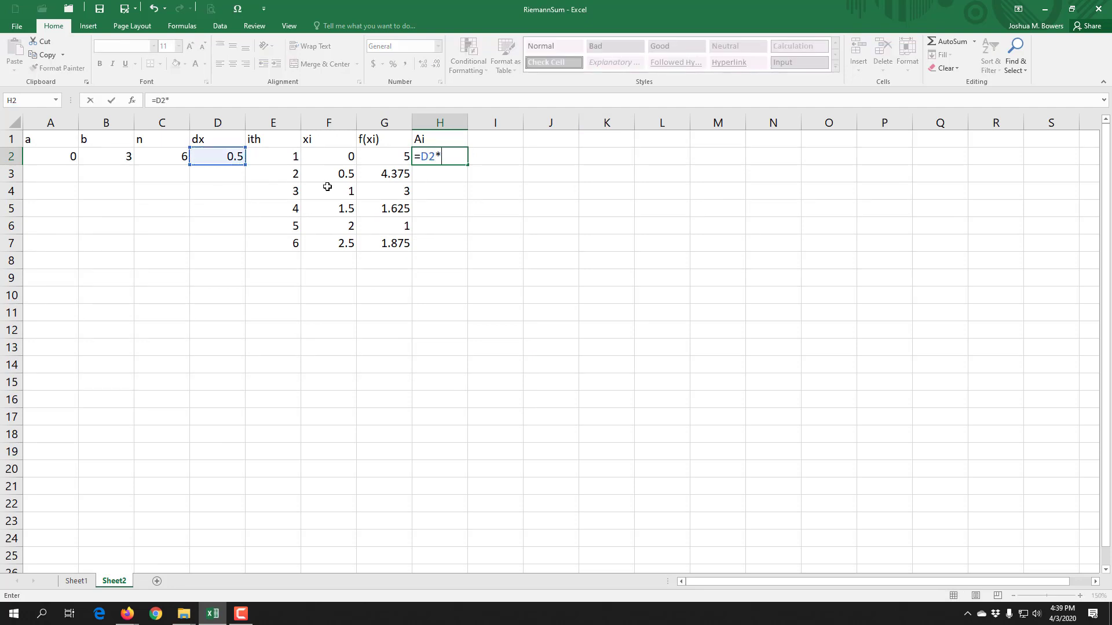
click(388, 163)
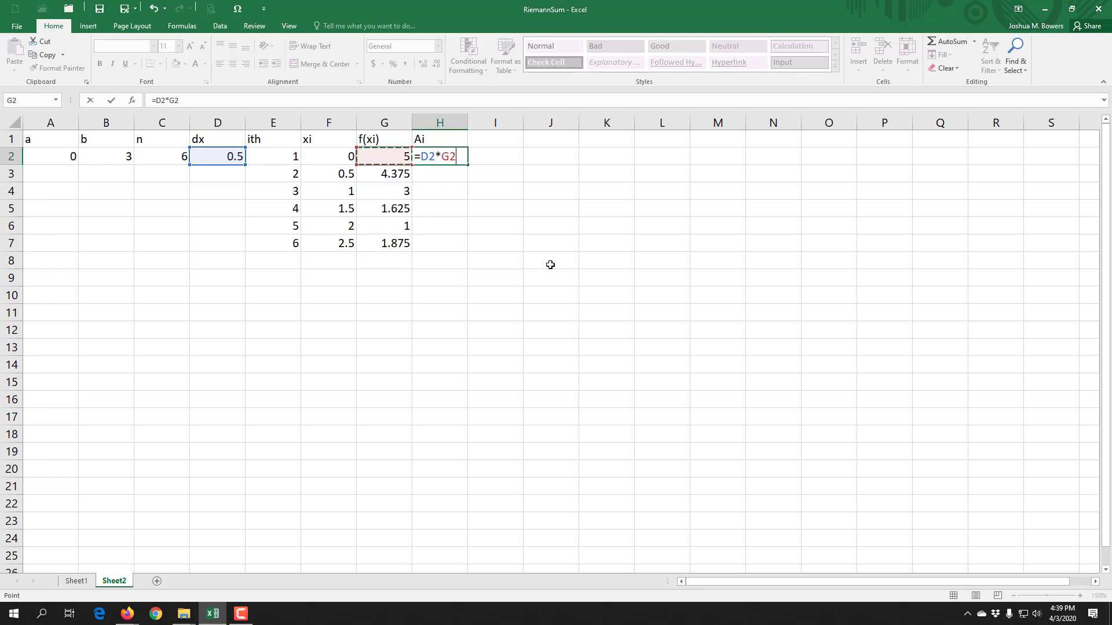
key(ctrl+Return)
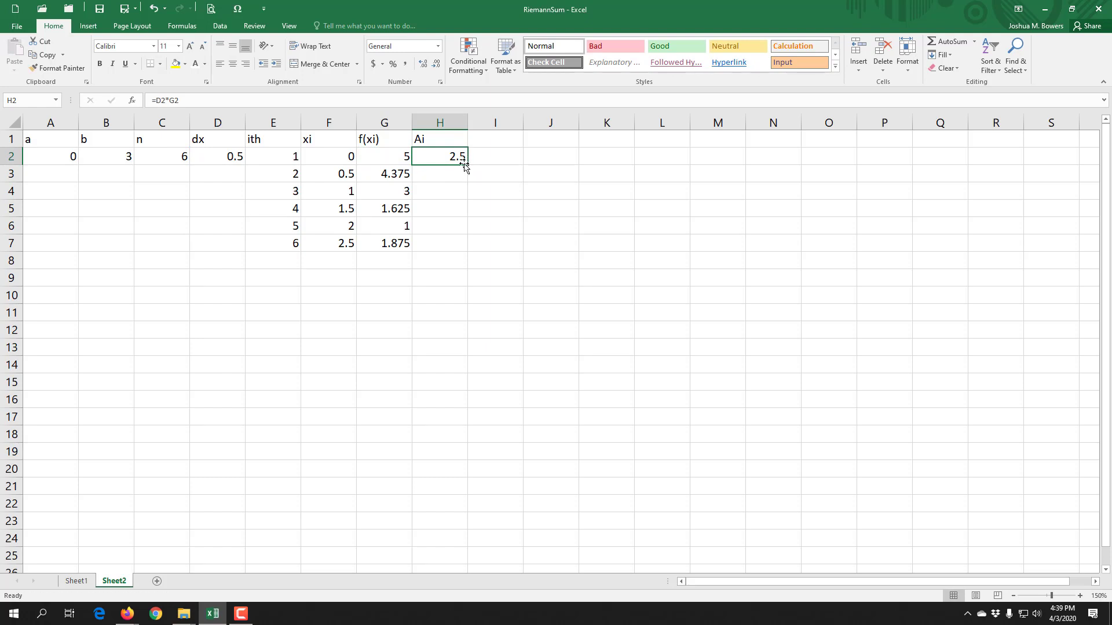
drag(467, 167, 474, 268)
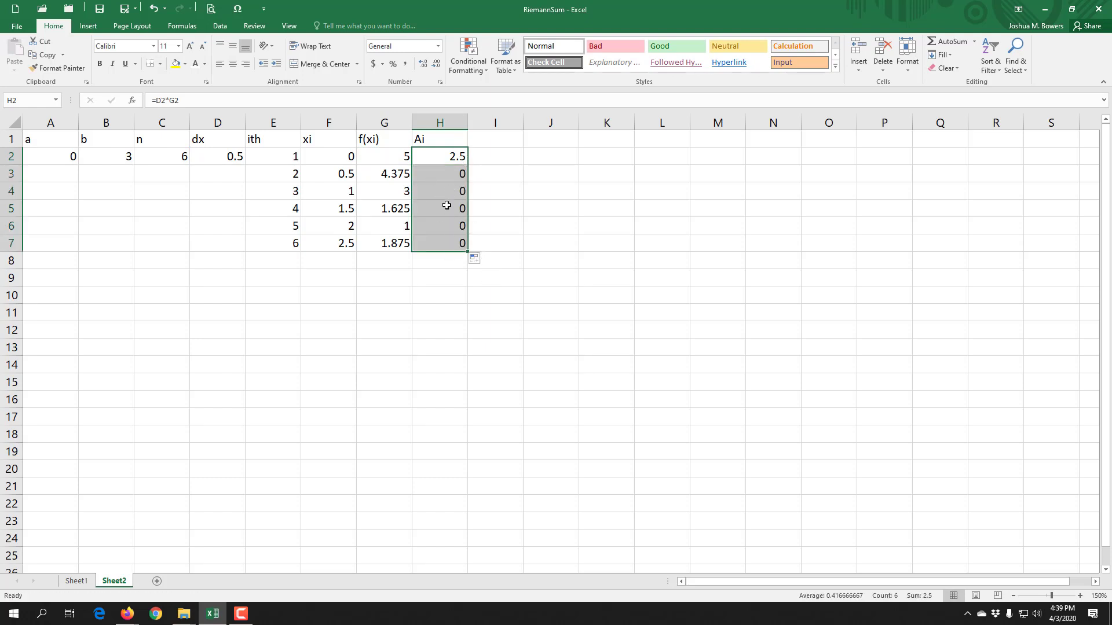
Step: Check the area formula in H7, change H2 to =$D$2*G2, and fill it down to H7
double_click(443, 242)
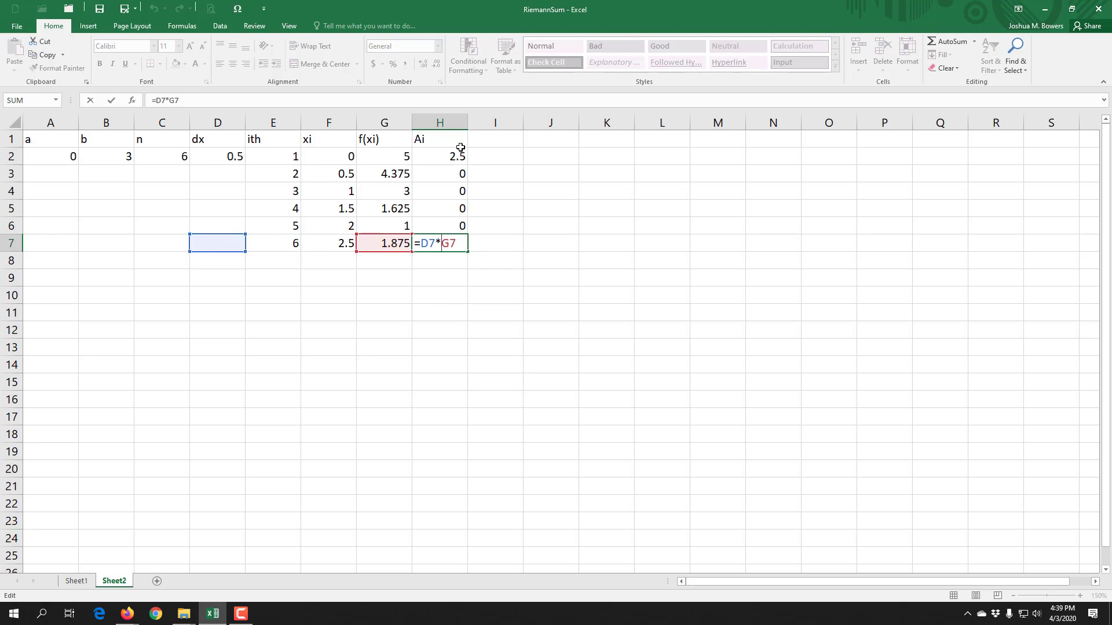
double_click(438, 154)
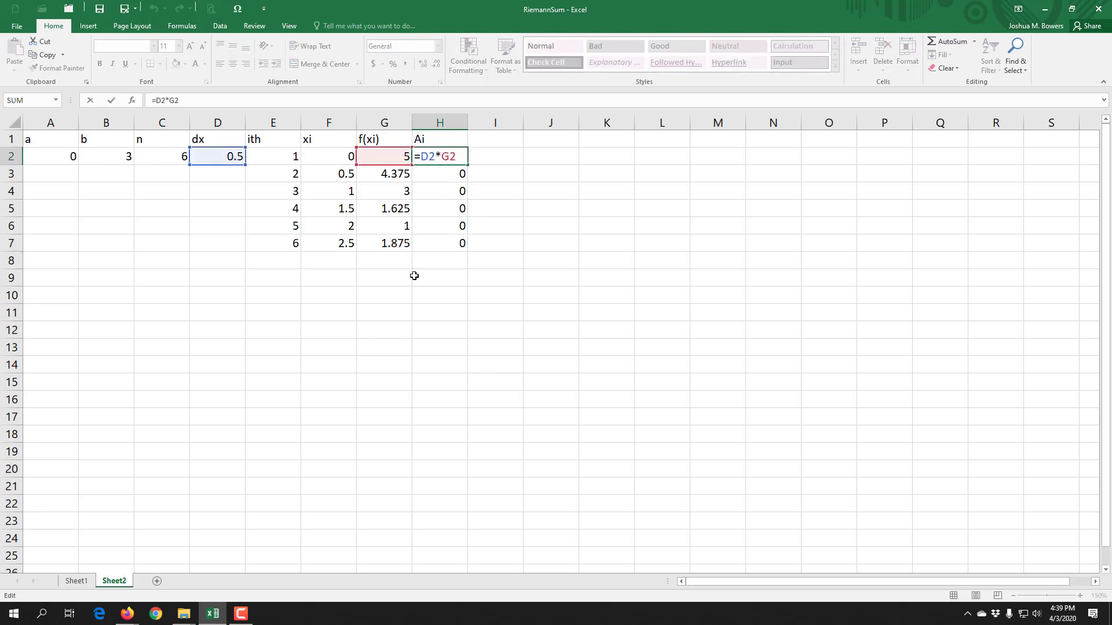
key(F4)
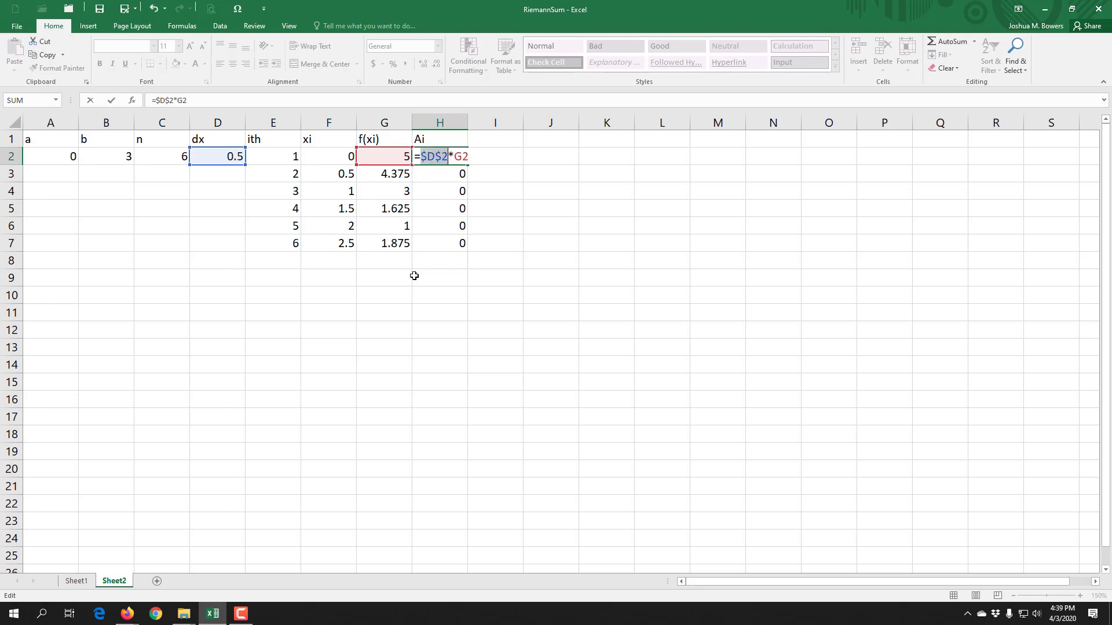
key(Return)
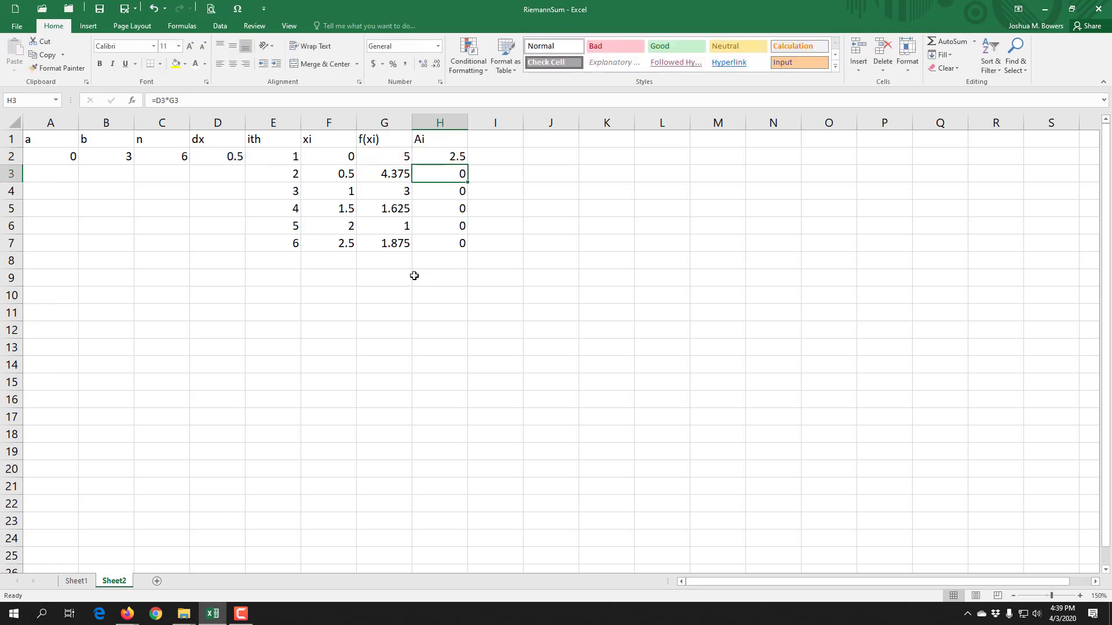
click(443, 157)
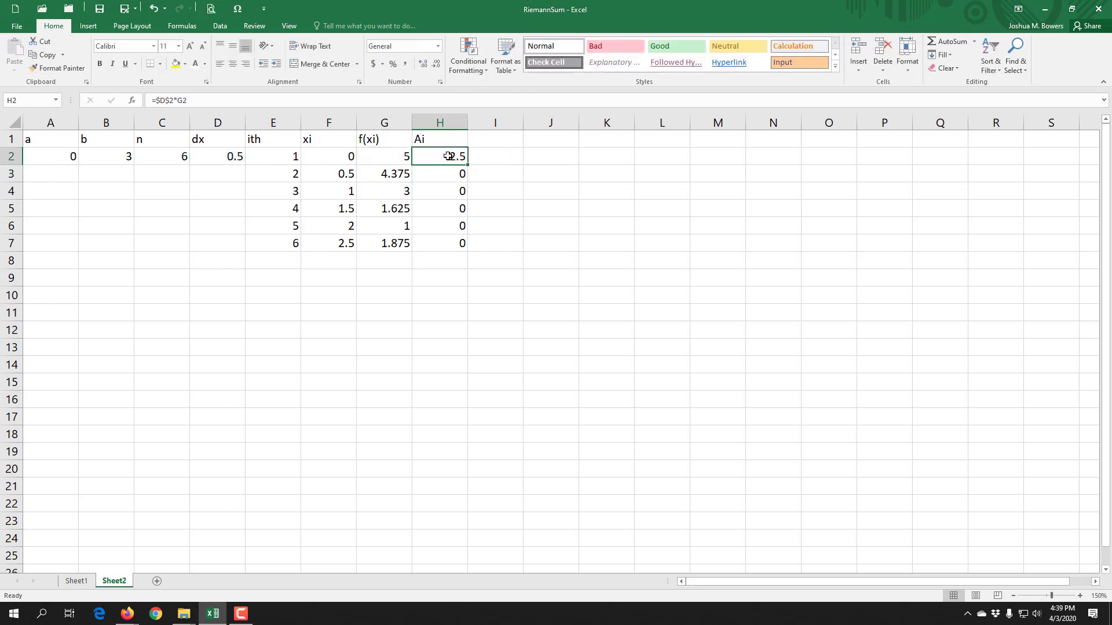
drag(468, 165, 467, 247)
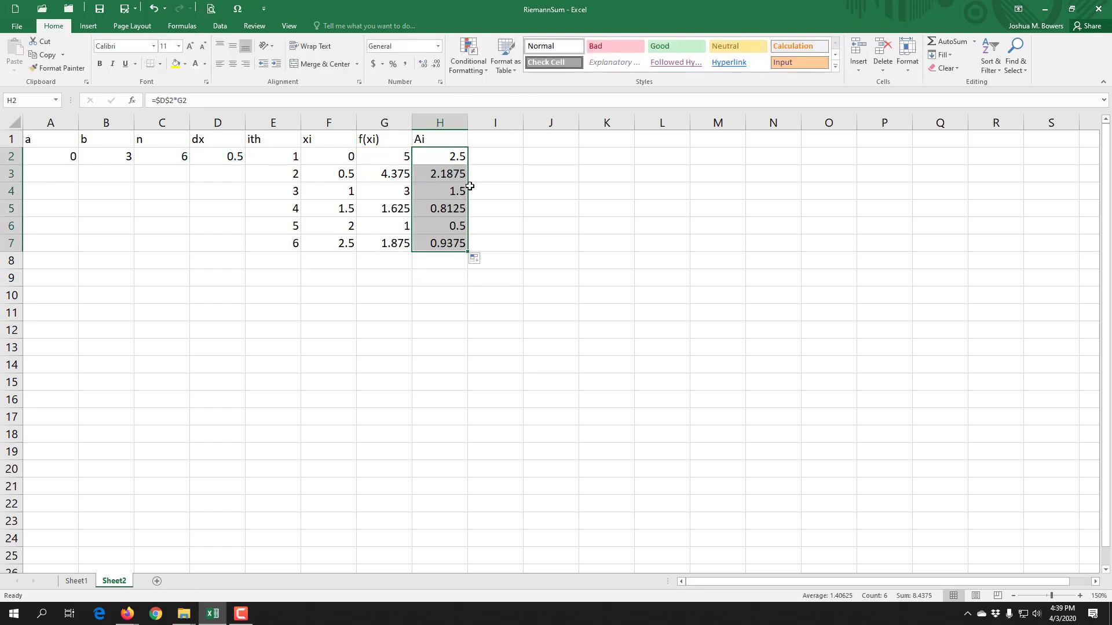
Step: Inspect the copied area formula in H7 and review the Ai values in H2:H7
double_click(448, 244)
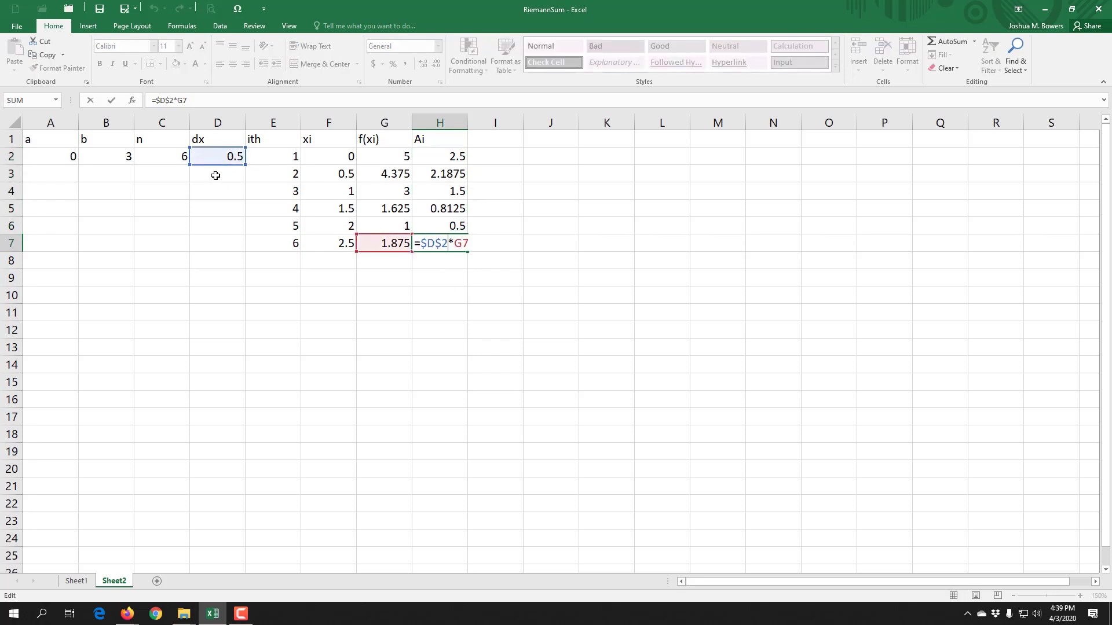
key(Return)
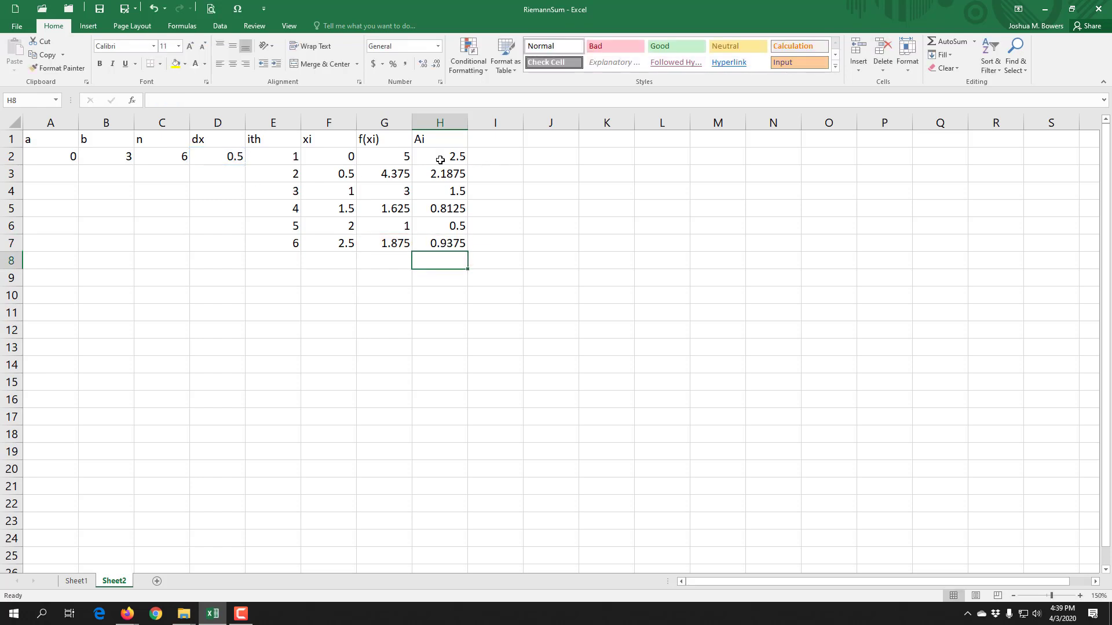
drag(442, 160, 446, 245)
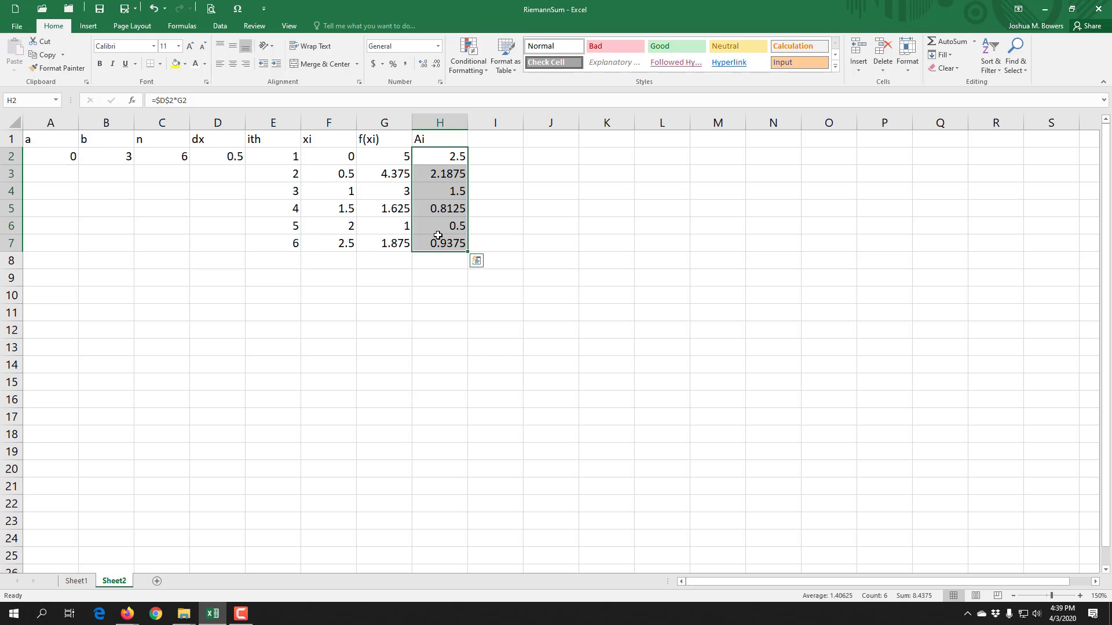
click(431, 161)
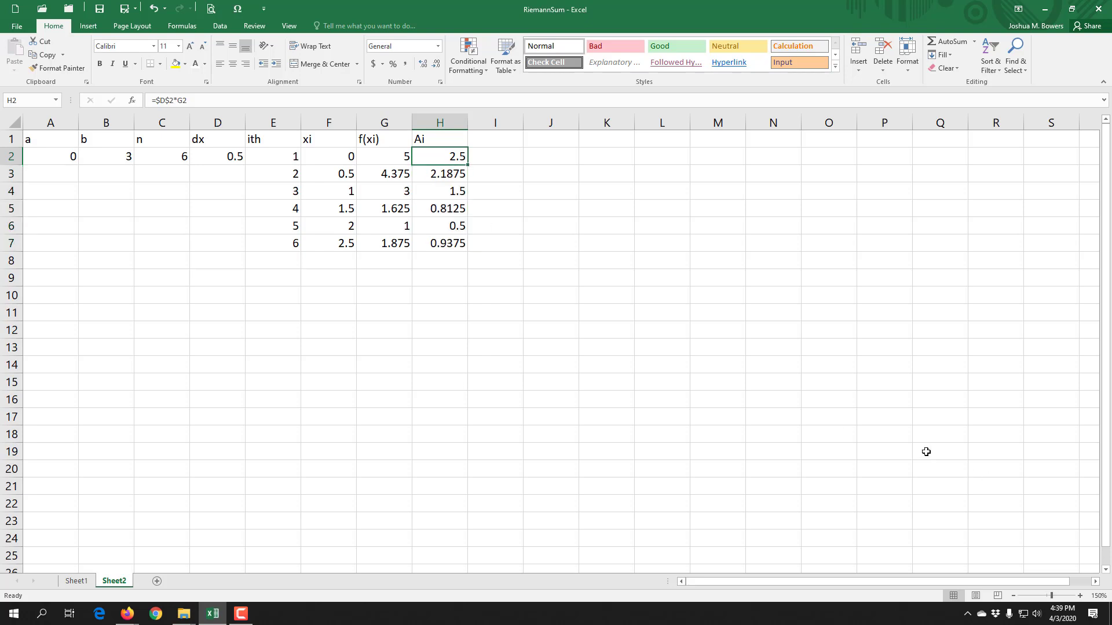
key(Down)
key(Down)
key(Down)
key(Down)
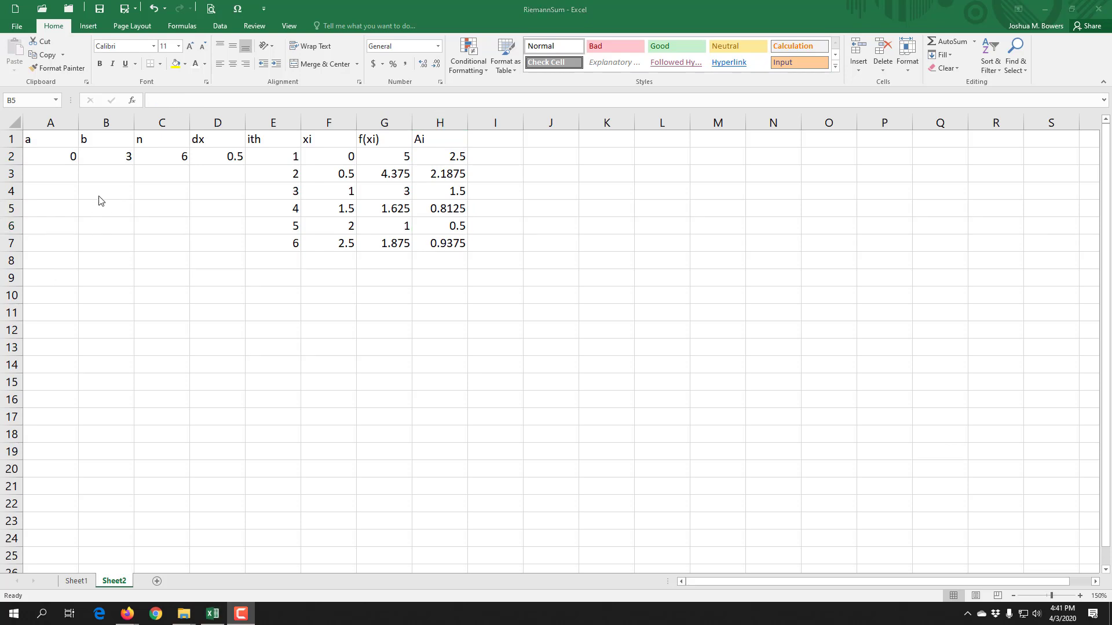
Step: Label B4 as Total Area, enter =SUM(H2:H7) in B5, and check the summed range
click(102, 192)
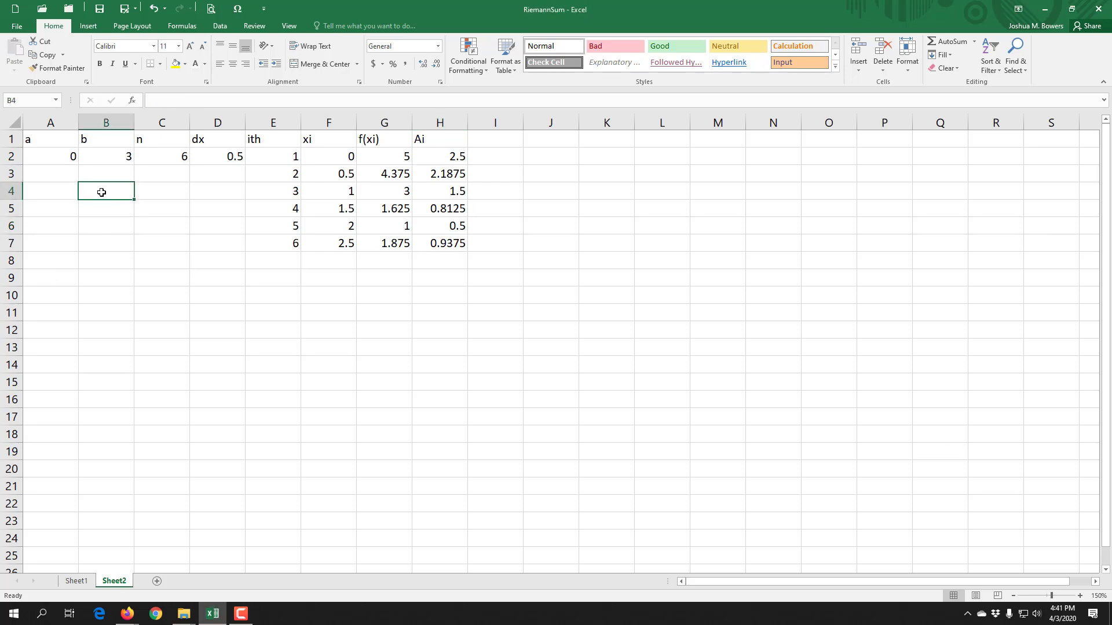
text(Total)
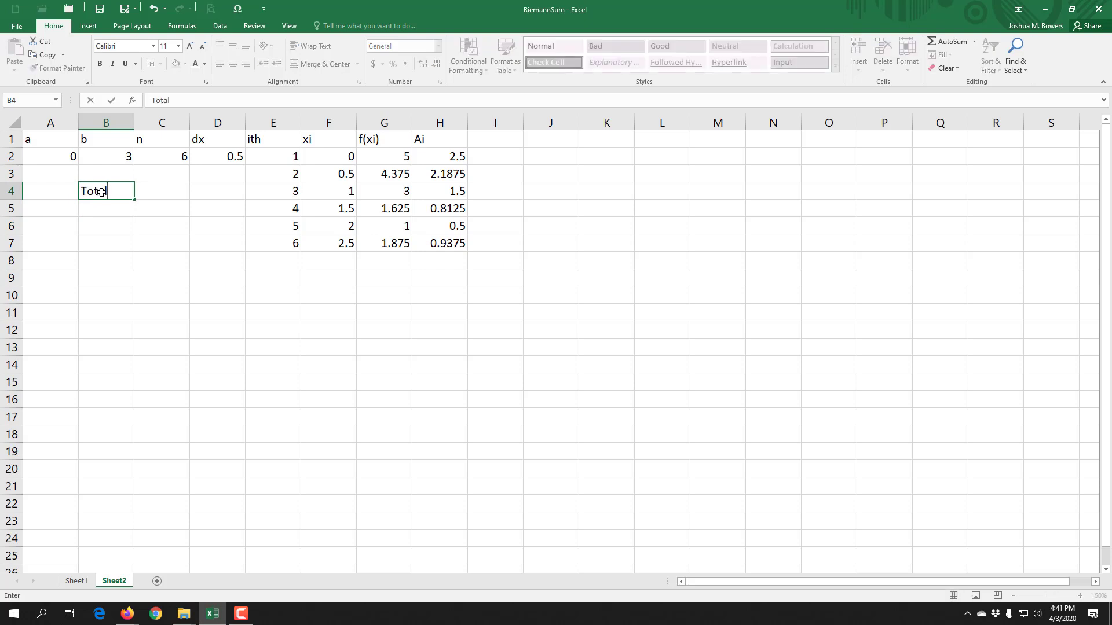
text( Area)
key(Return)
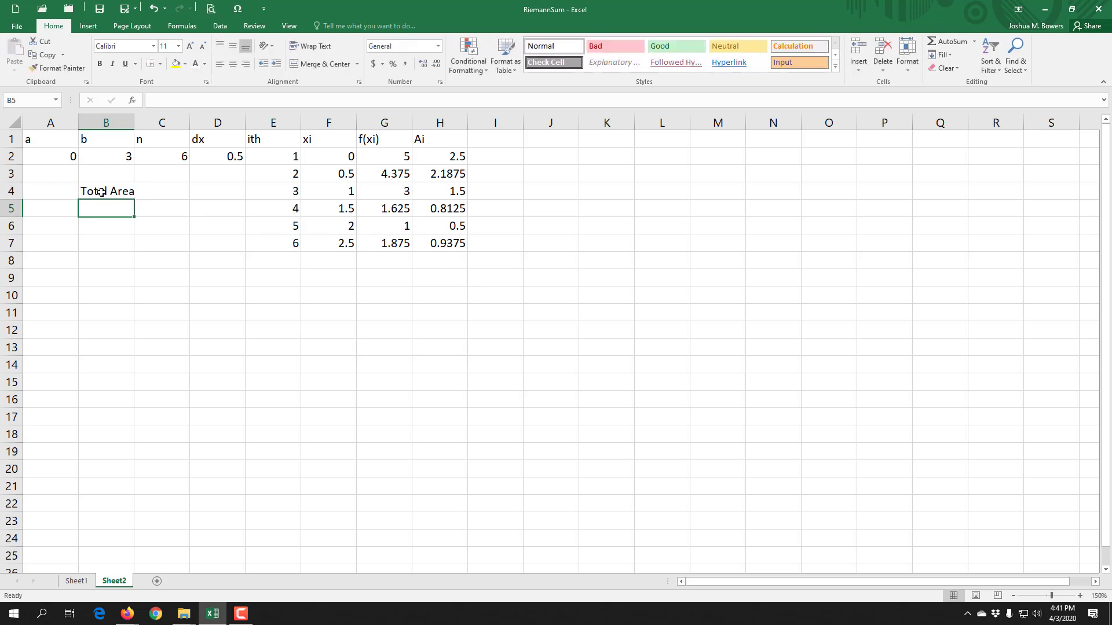
text(=sum()
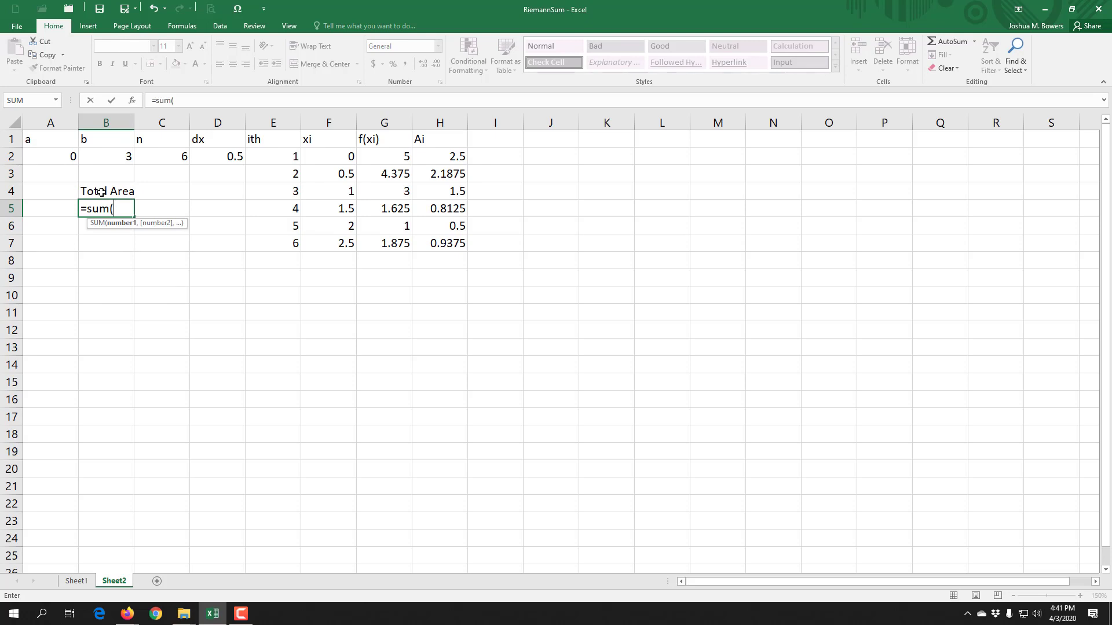
text(h2)
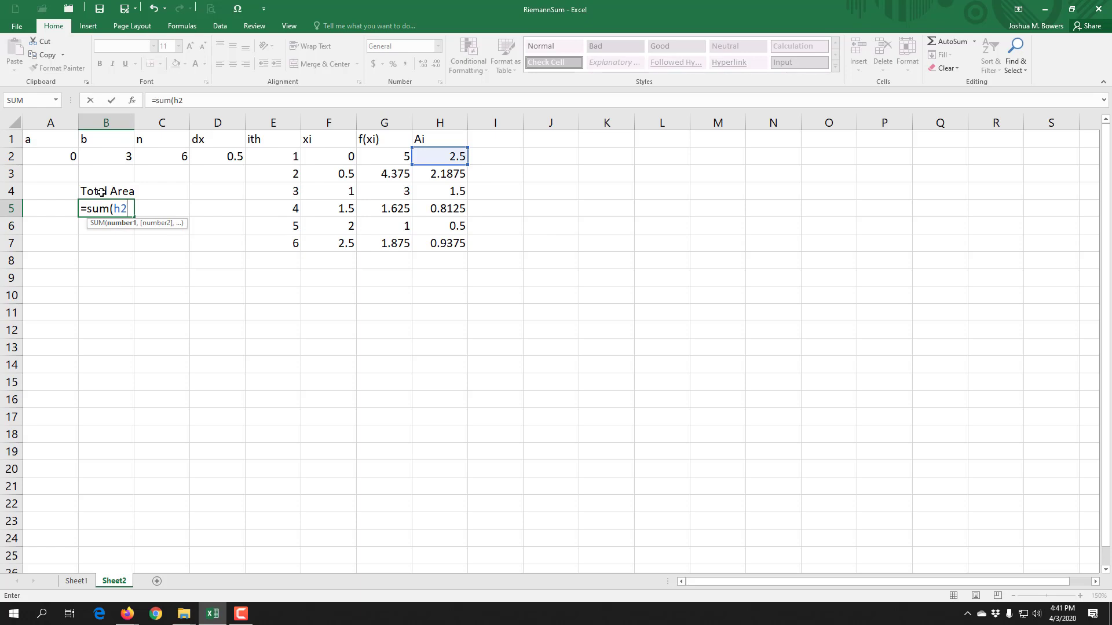
text(:h7)
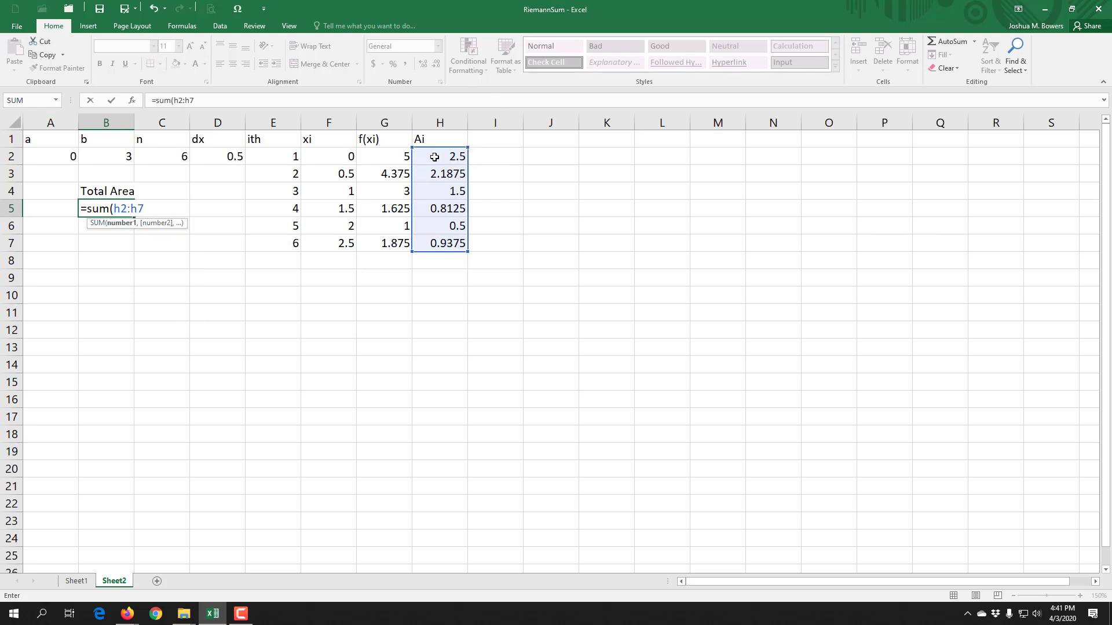
drag(434, 156, 437, 243)
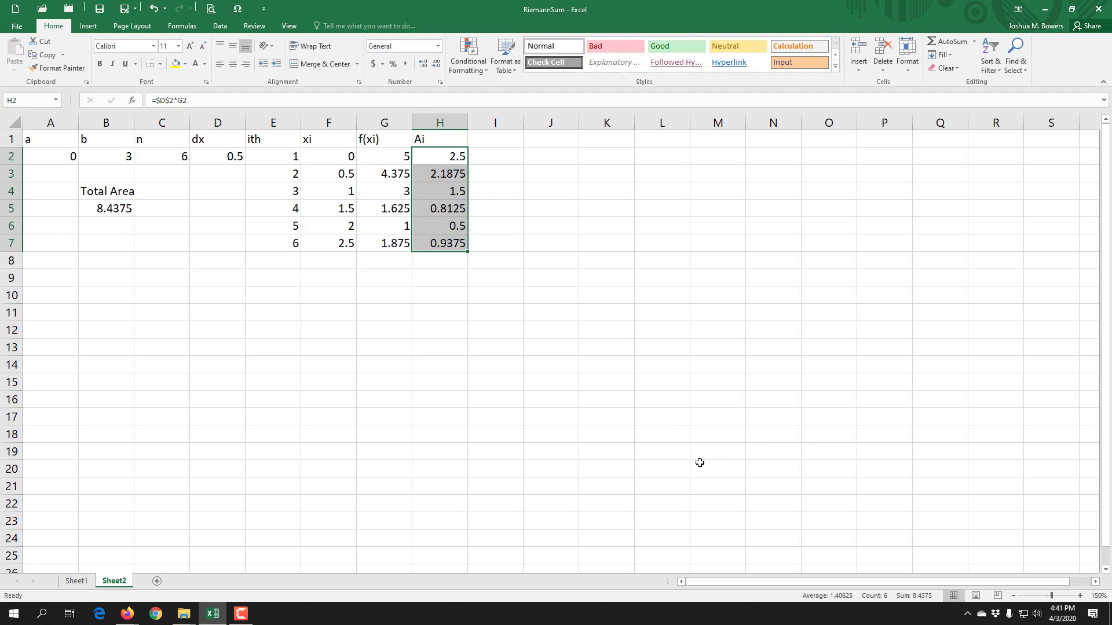
double_click(102, 208)
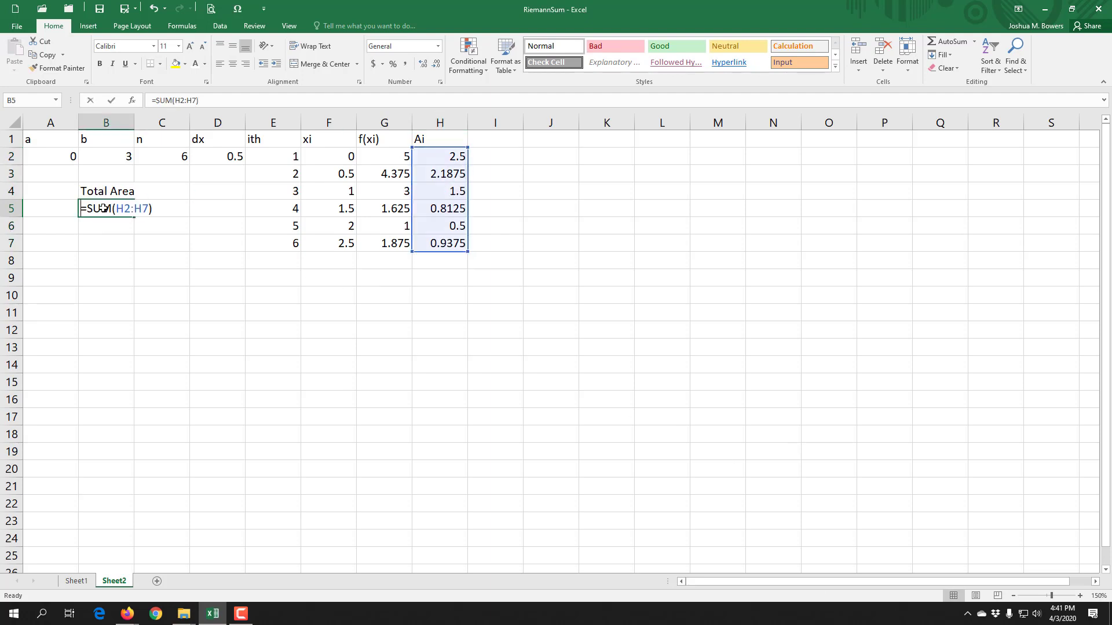
key(Return)
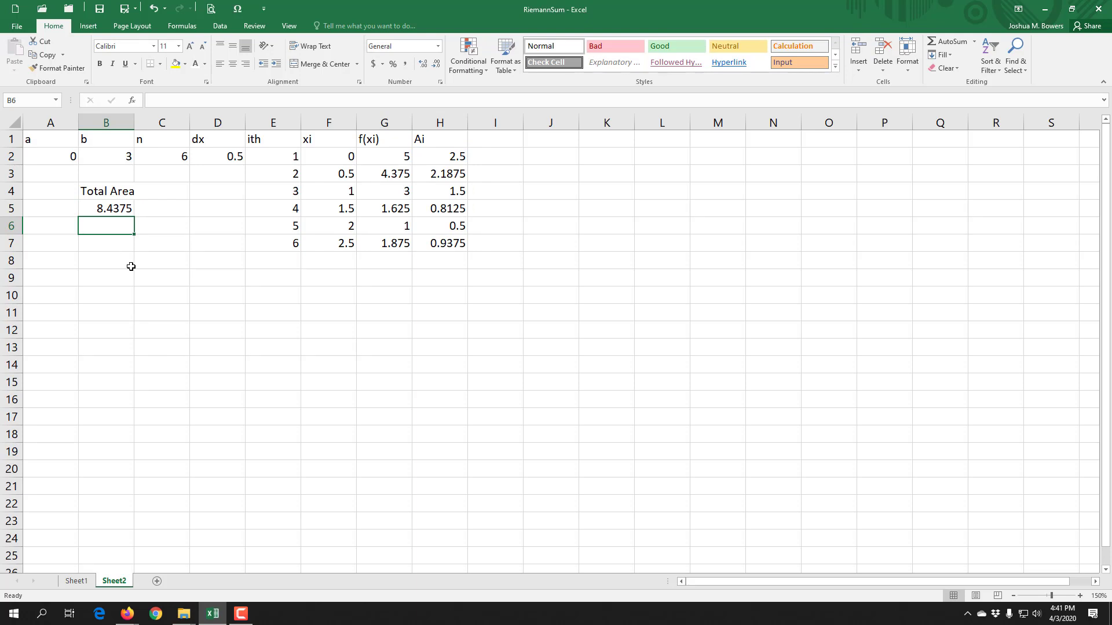
Step: Record 8.4375 after "Left endpoints with 6 rectangles." in the problem text box on Sheet1
click(81, 582)
click(787, 207)
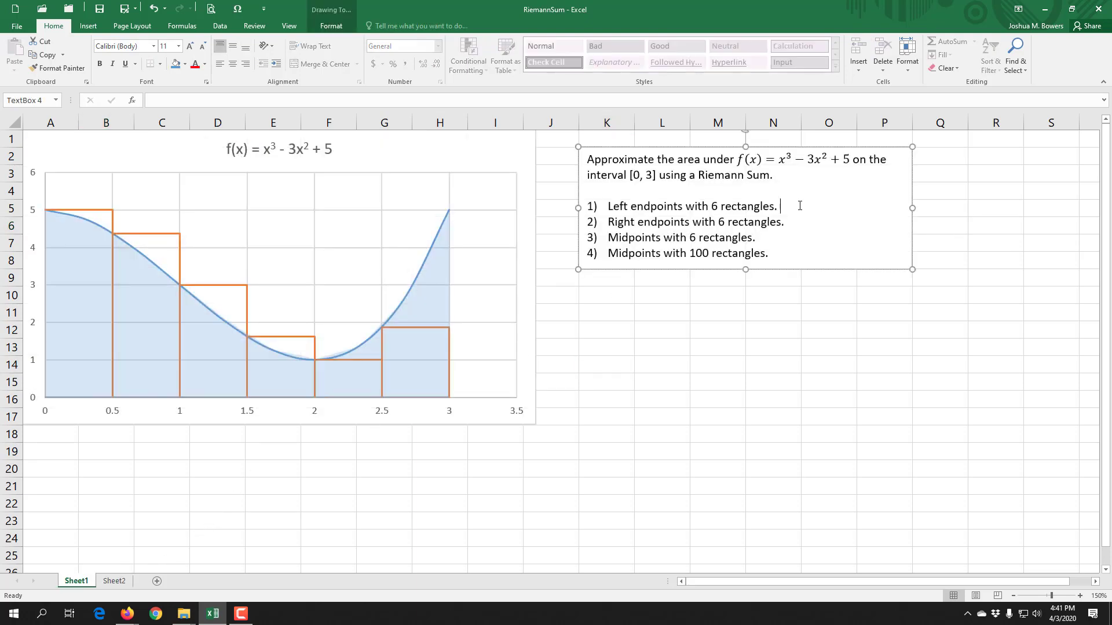
text(8.4375)
click(638, 325)
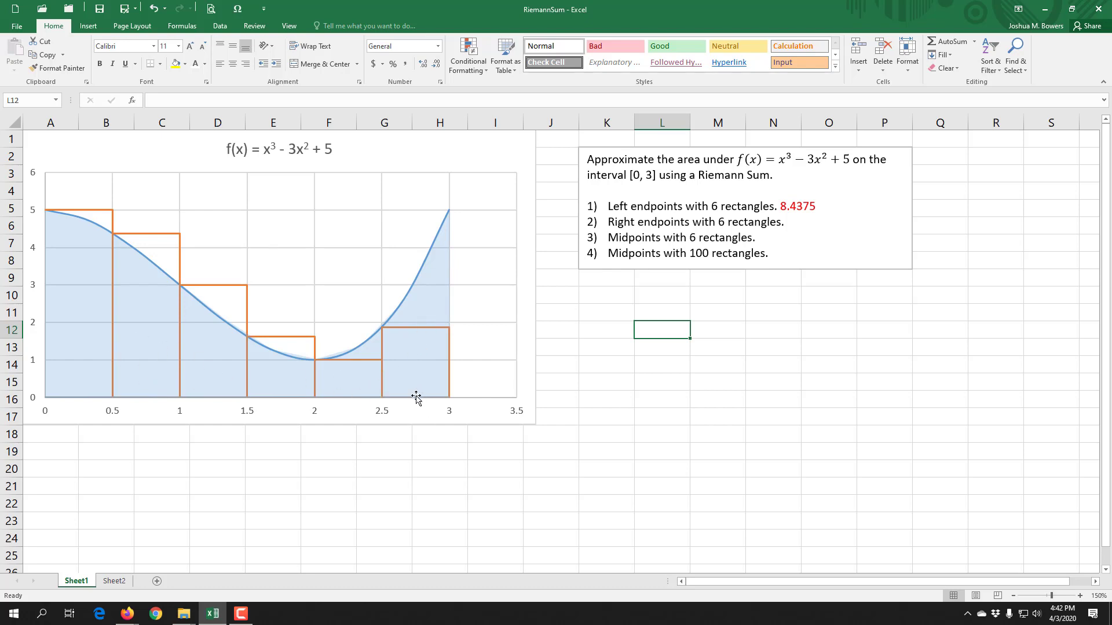
Step: Compare the table with the Sheet1 graph and change F2 in Sheet2 to =A2+D2 to use right endpoints
click(113, 582)
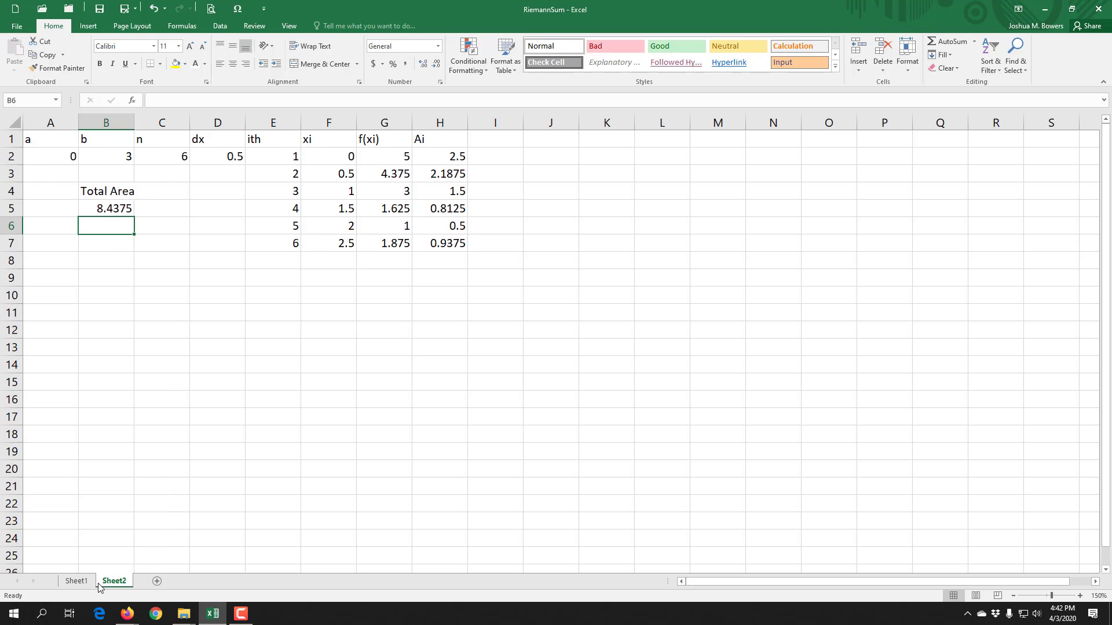
click(79, 583)
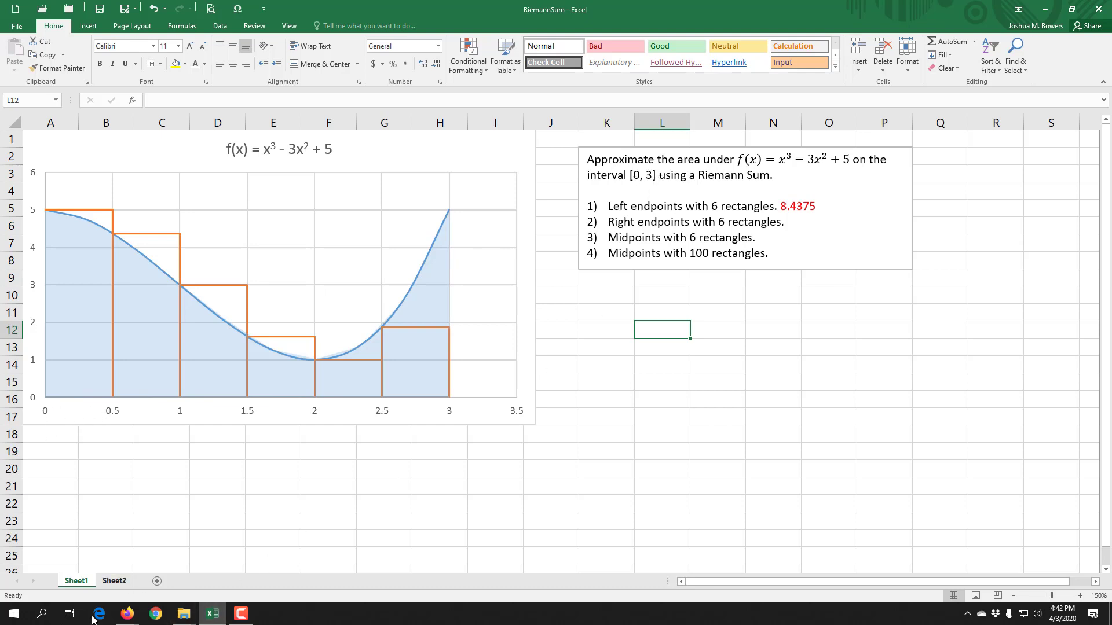
click(114, 580)
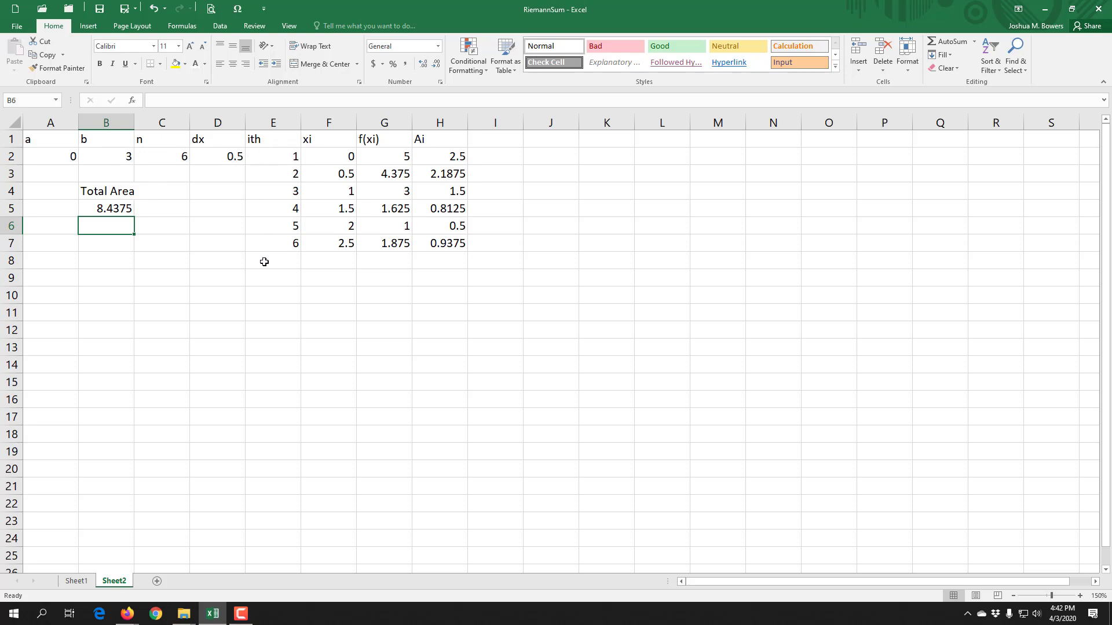
click(329, 159)
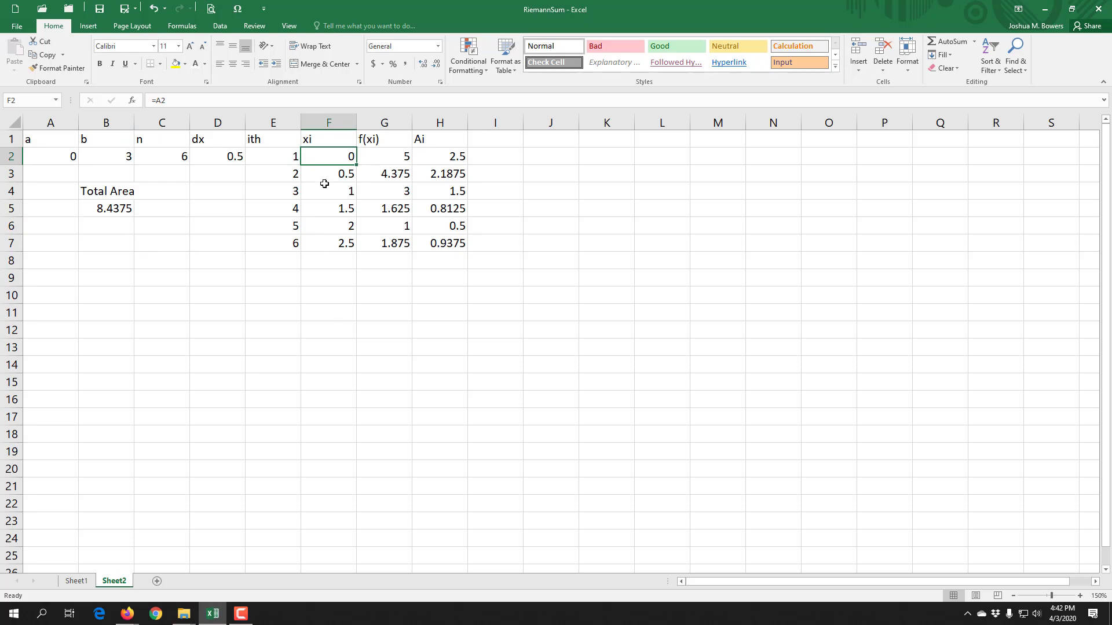
double_click(335, 157)
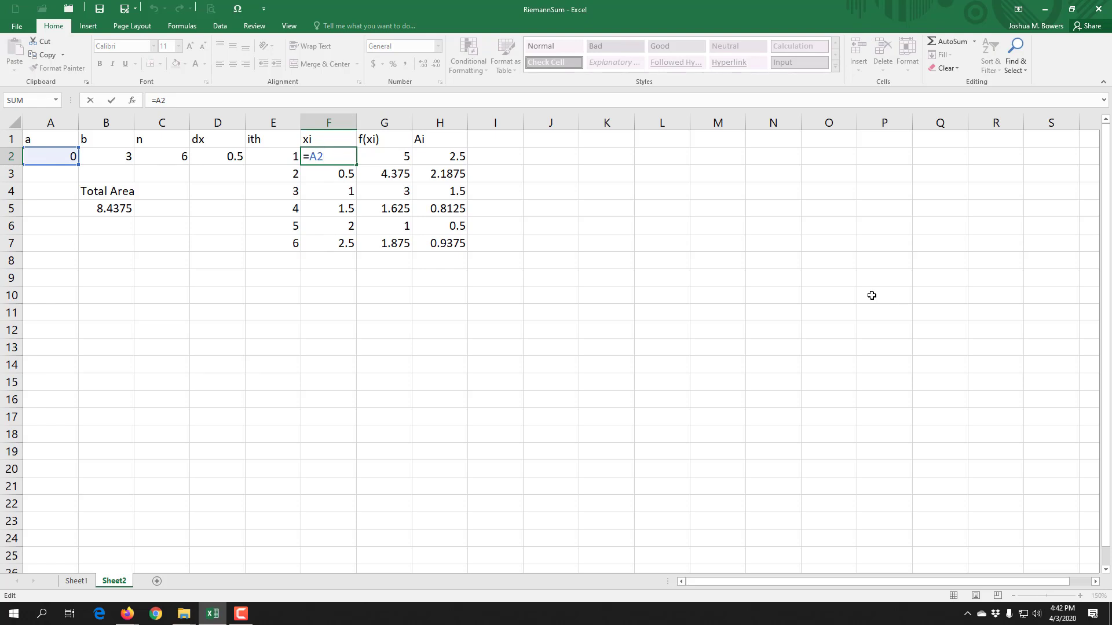
text(+)
click(220, 157)
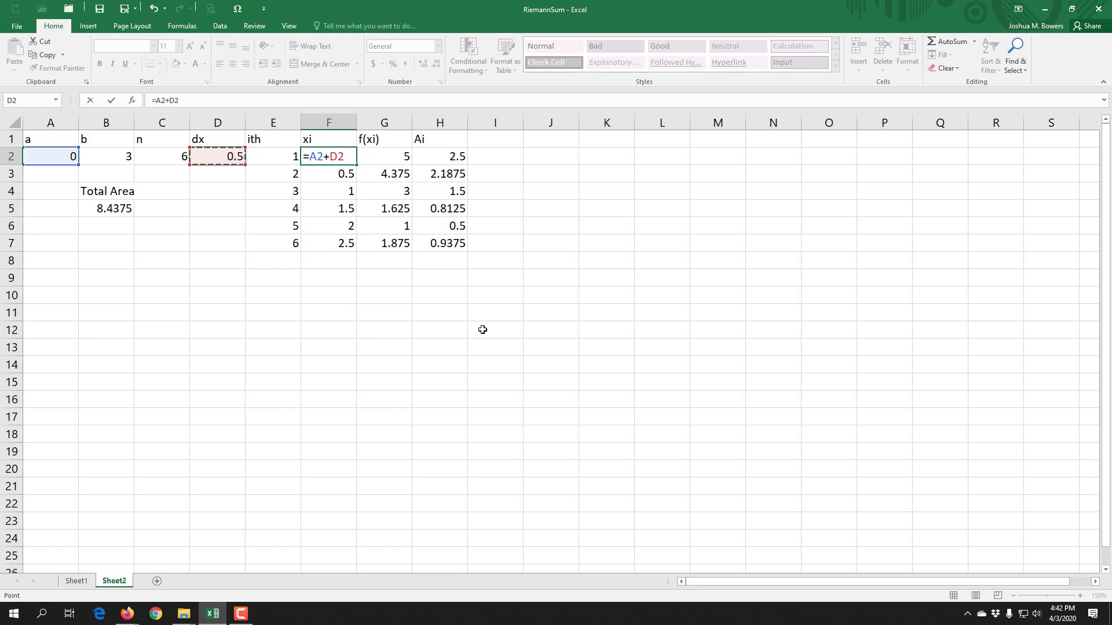
key(Return)
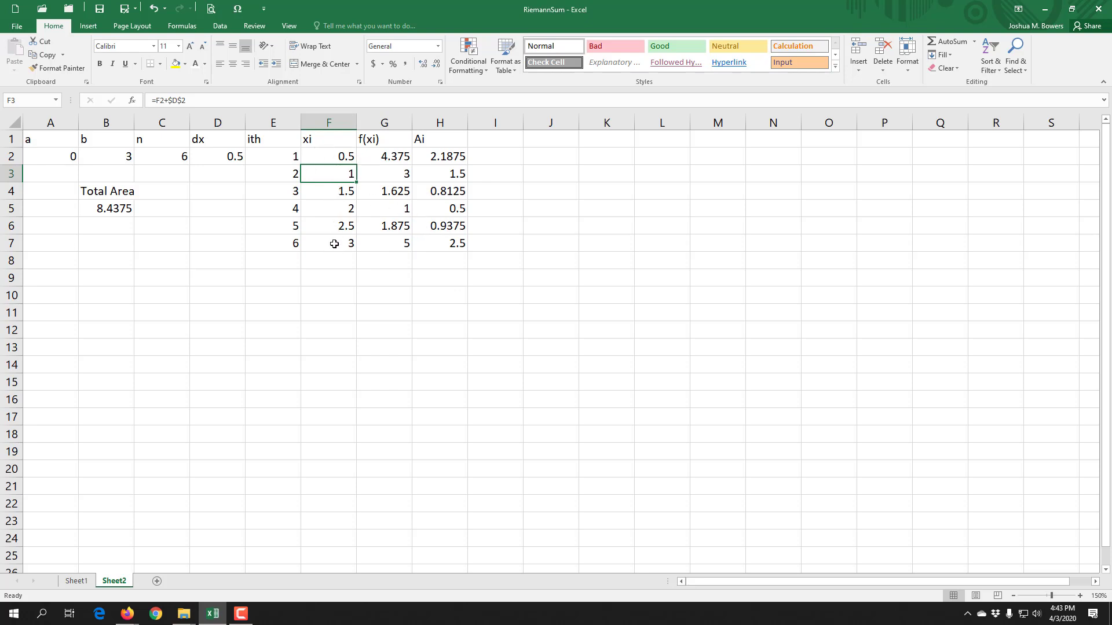
Step: Examine the right-endpoint rectangles on Sheet1 and check the formulas in G2 and H2 of Sheet2
click(78, 583)
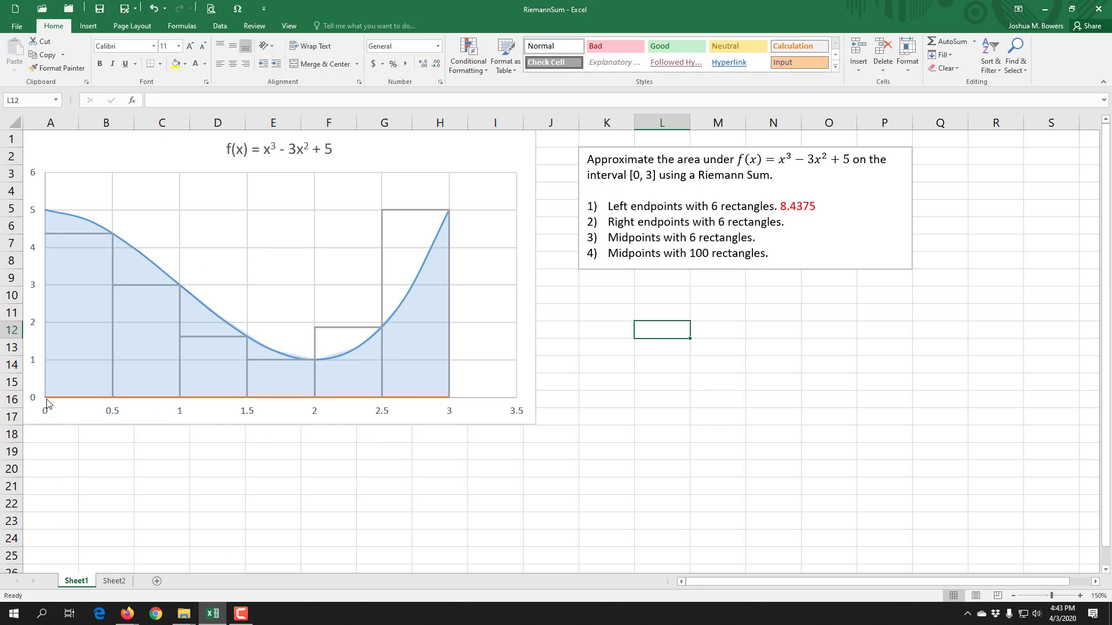
mouse_move(46, 403)
click(114, 581)
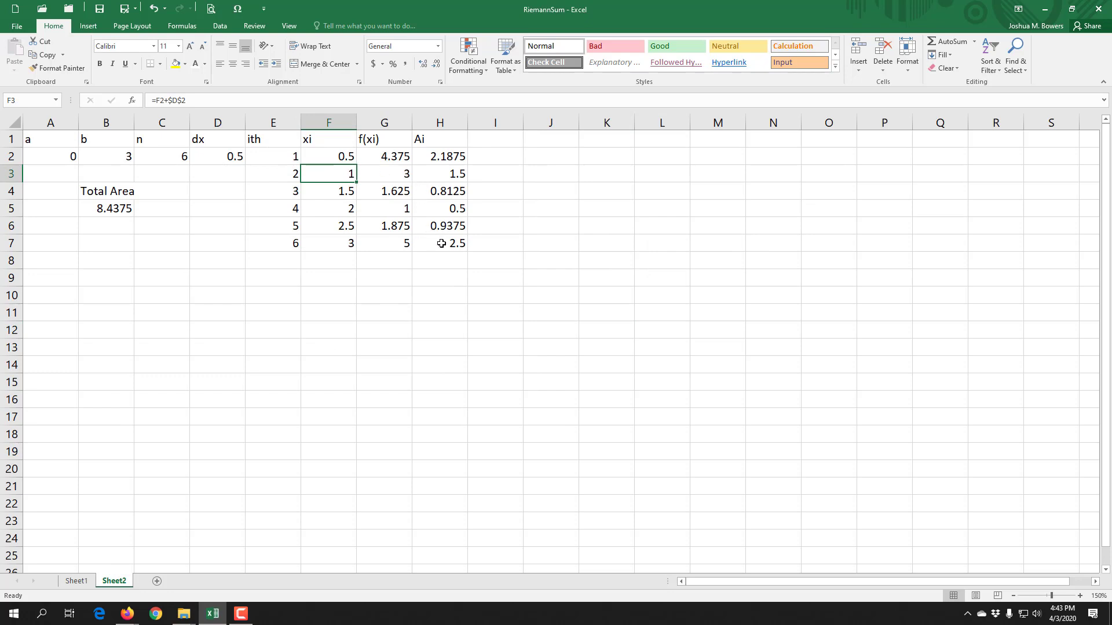
click(397, 160)
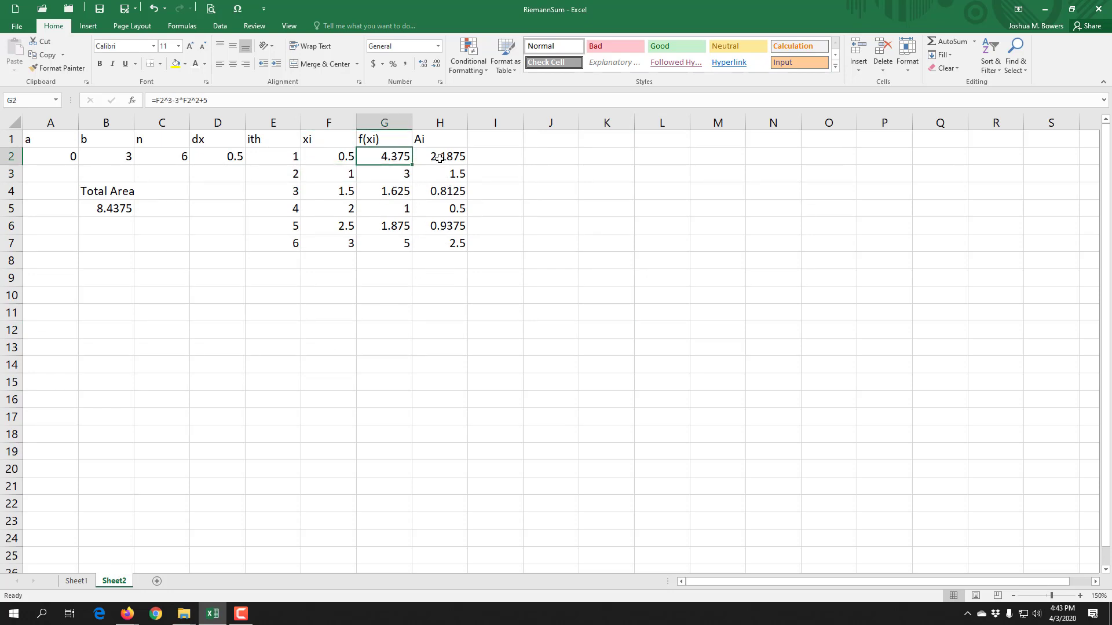
click(439, 158)
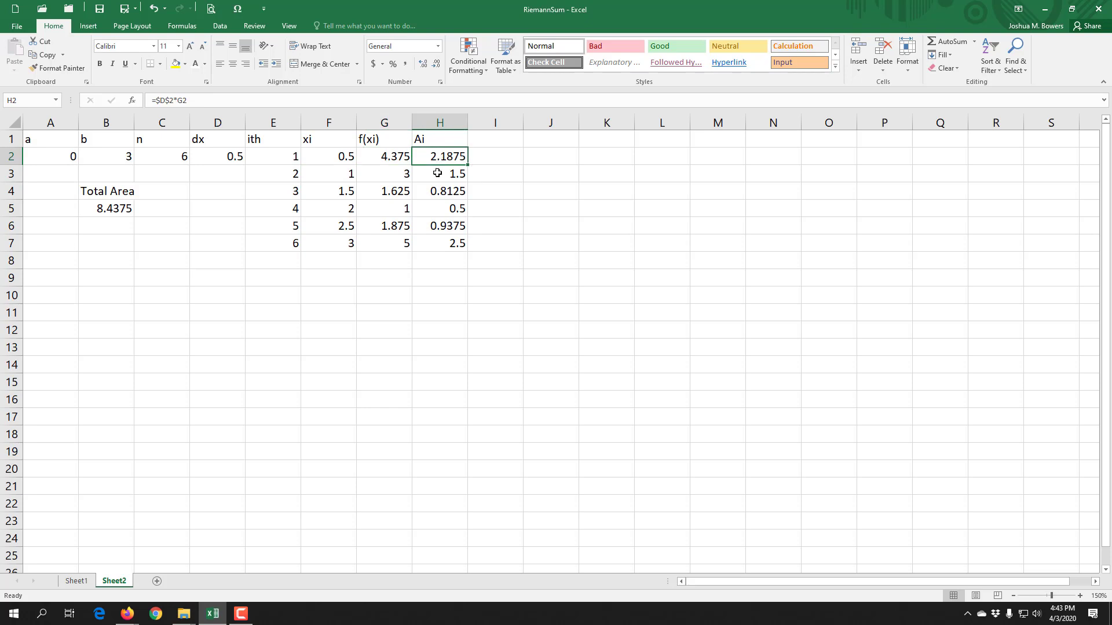
Step: Check the total area in B5 and record 8.4375 after "Right endpoints with 6 rectangles." in the Sheet1 text box
click(123, 206)
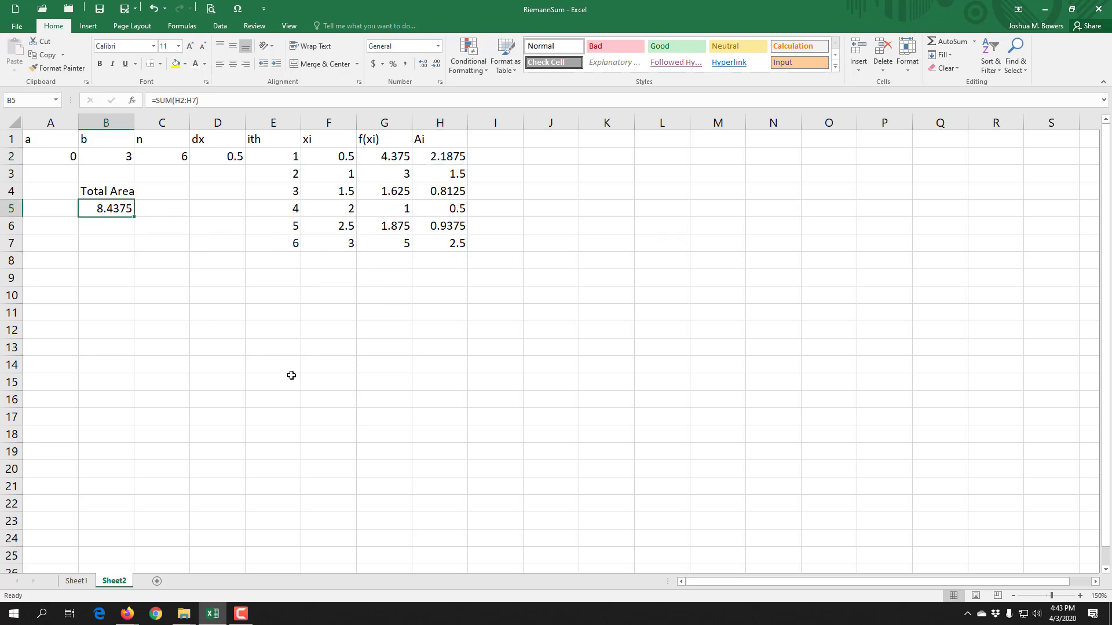
click(84, 582)
click(820, 226)
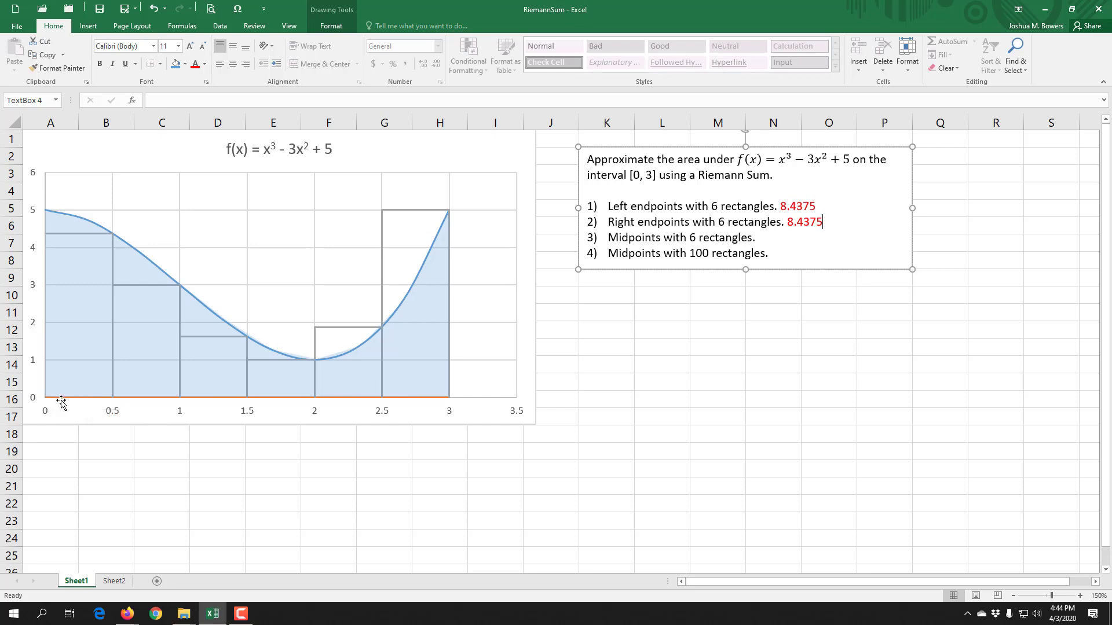
Step: Change F2 in Sheet2 to =A2+D2/2 to use midpoints
click(113, 581)
click(338, 160)
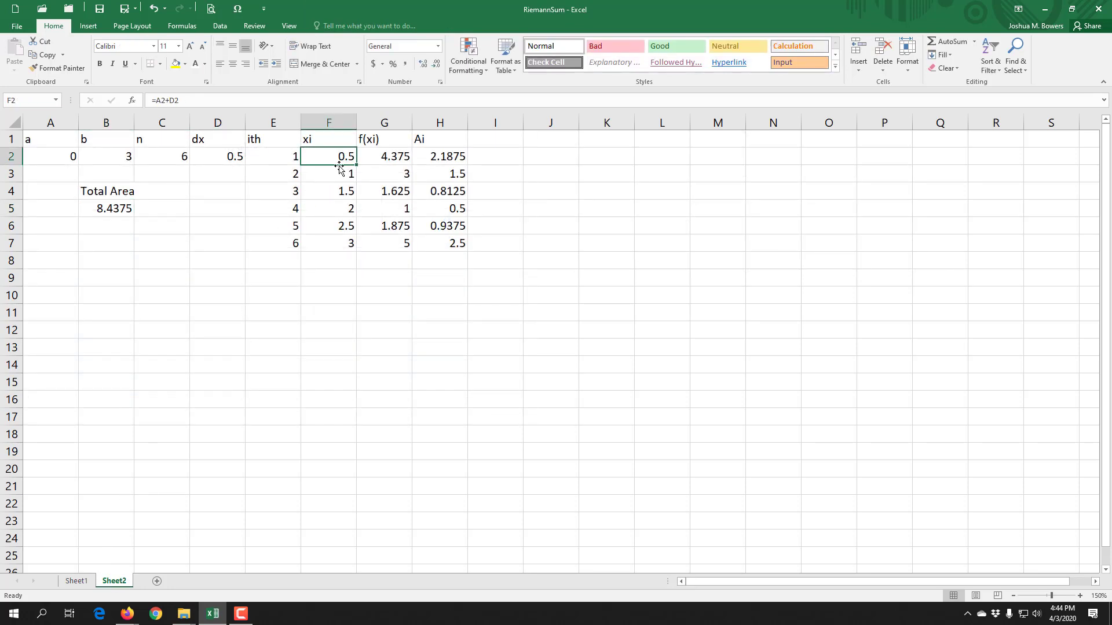
double_click(333, 160)
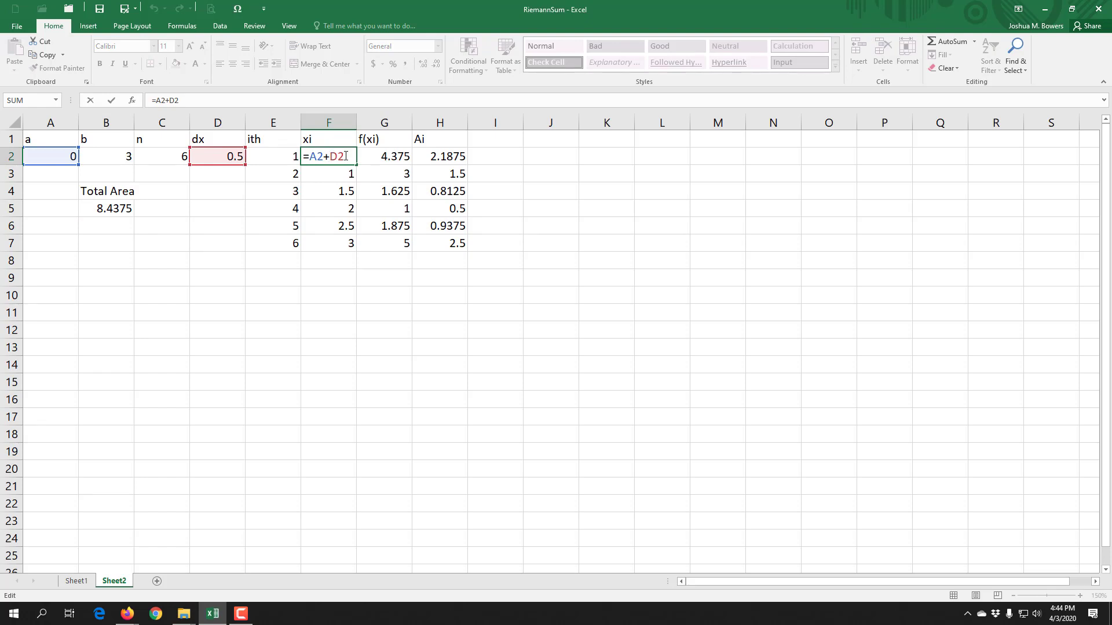
text(/2)
key(Return)
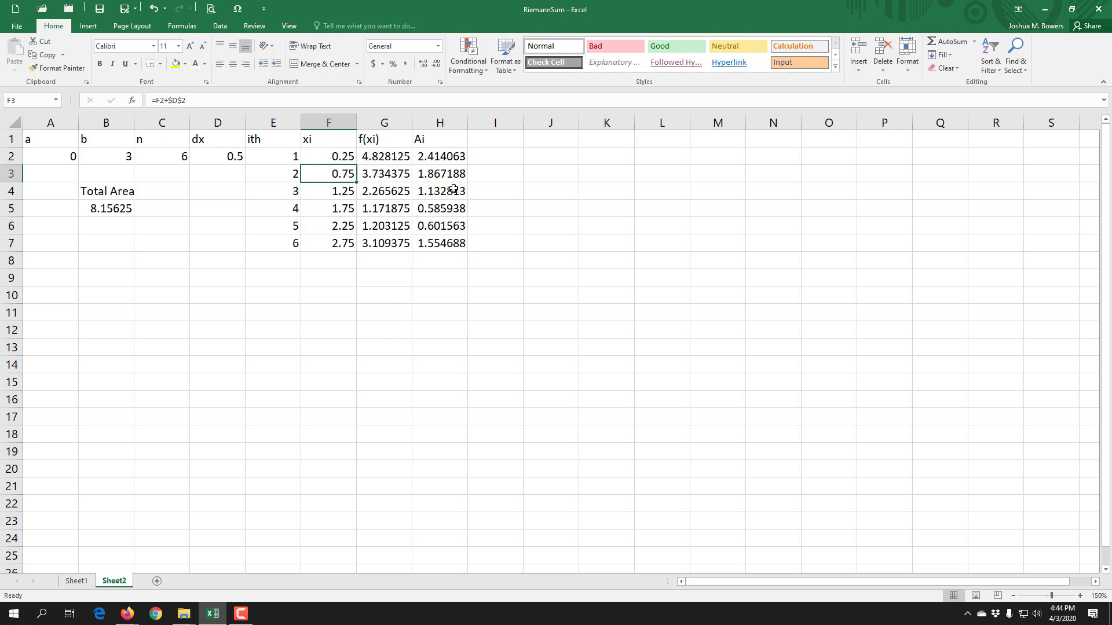
Step: Check the midpoint values and formulas in F2 through F7 of the xi column
click(330, 159)
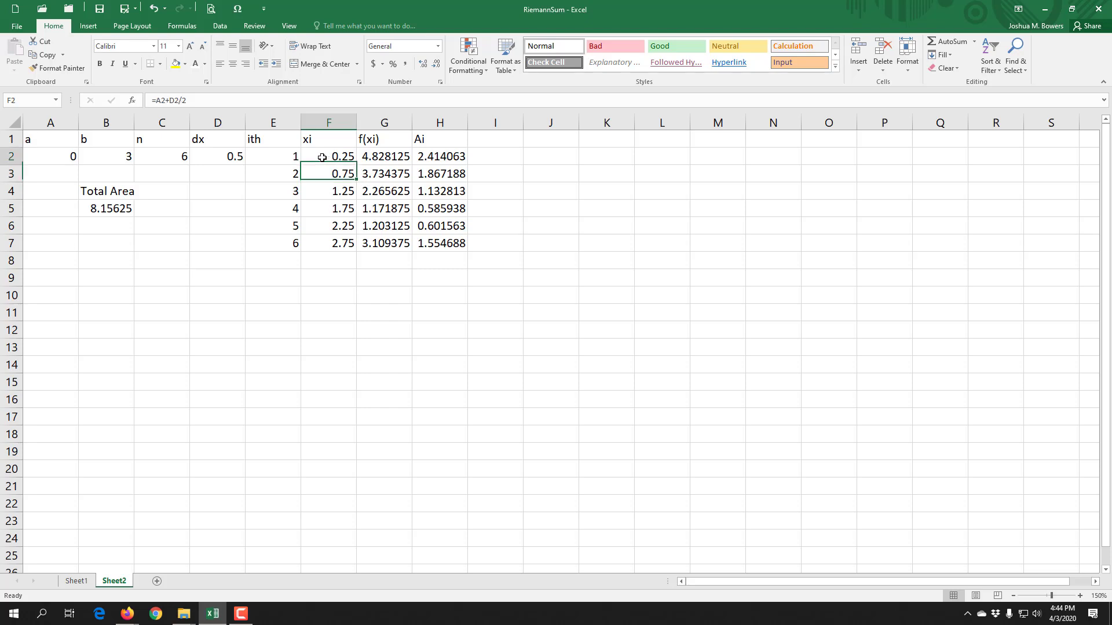
key(Down)
key(Down)
key(Down)
key(Down)
key(Down)
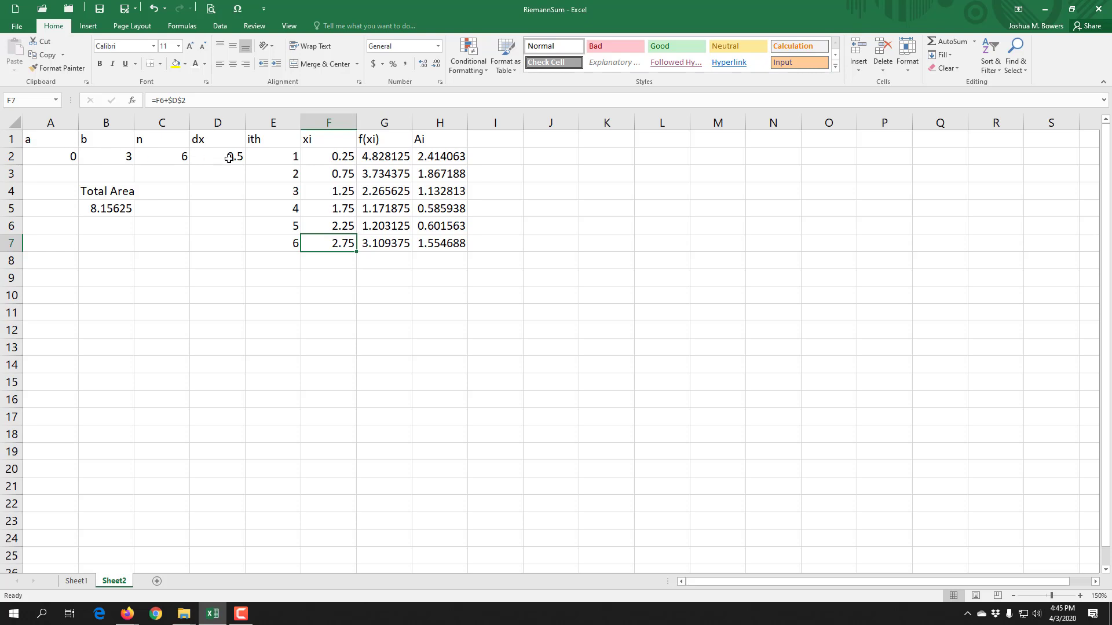
click(346, 155)
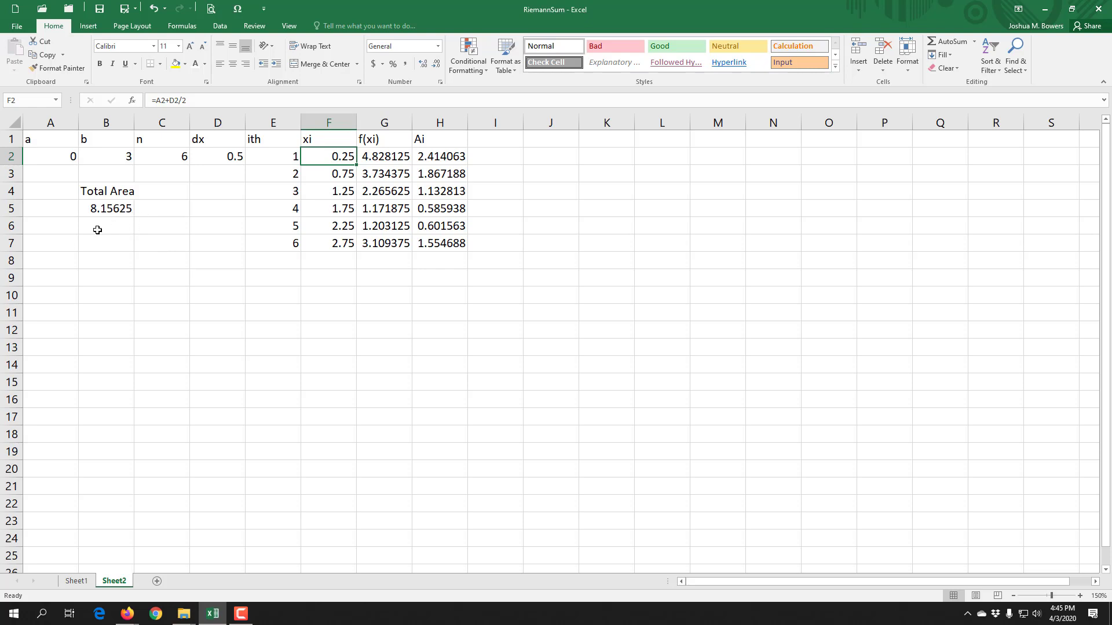
Step: Record 8.15625 in red after "Midpoints with 6 rectangles." in the Sheet1 problem text box
click(81, 581)
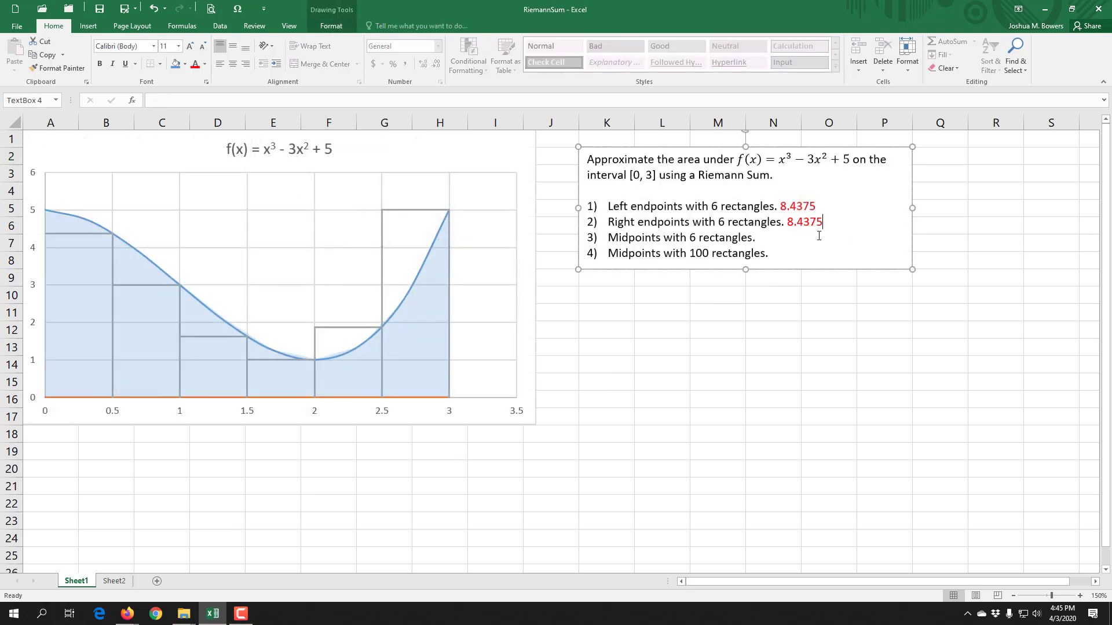
text(8.1)
key(shift+Left)
key(shift+Left)
key(shift+Left)
key(shift+Left)
key(shift+Left)
key(shift+Left)
click(195, 63)
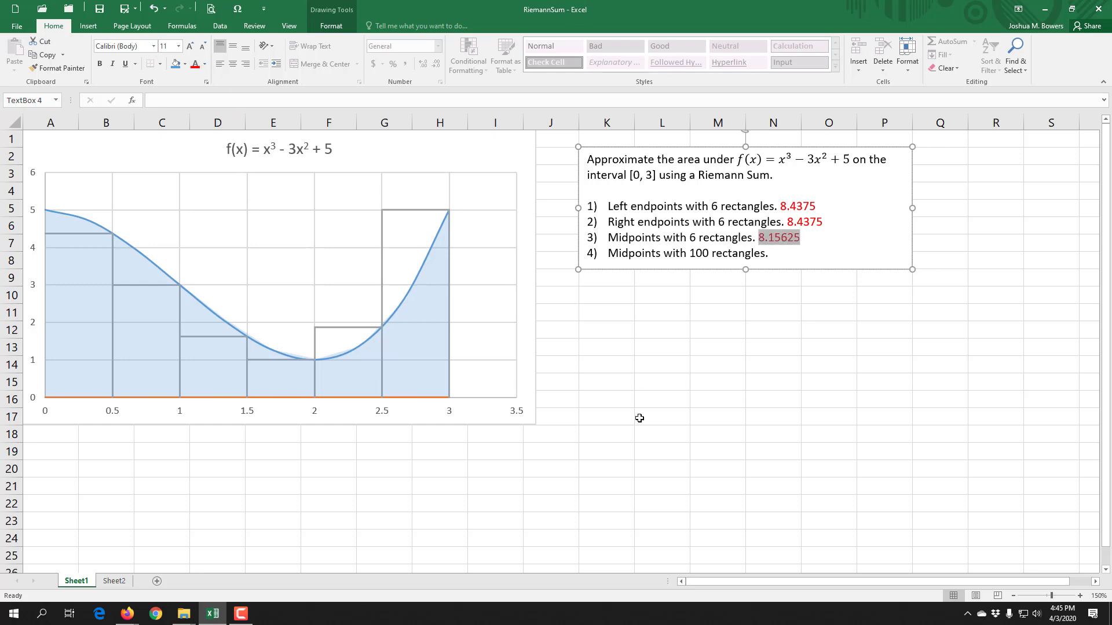
click(579, 453)
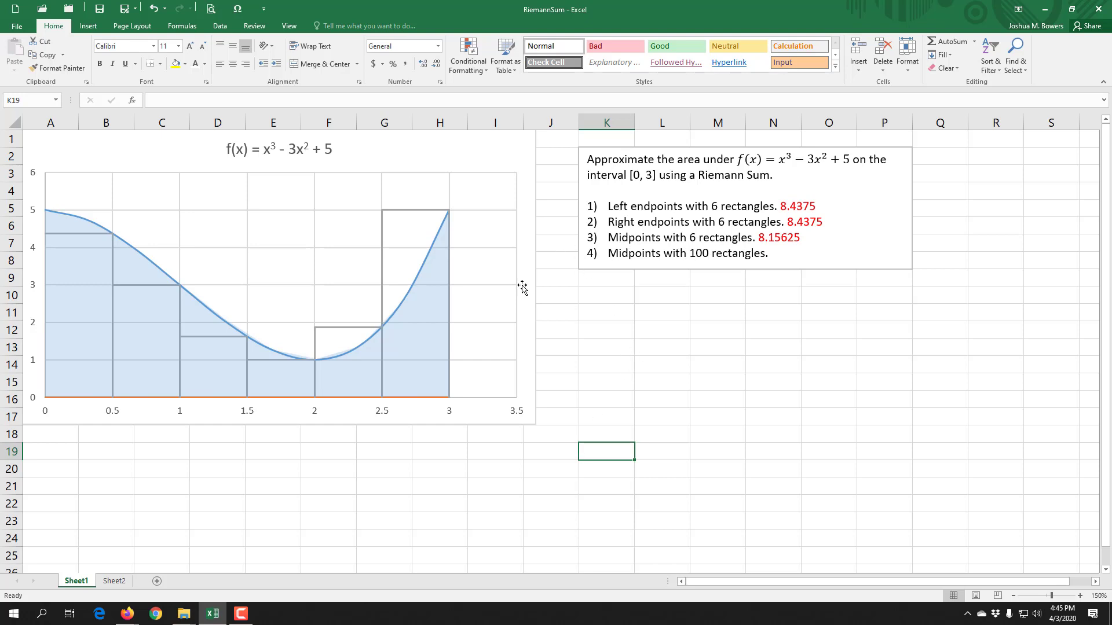
Step: Set n in C2 of Sheet2 to 100 and check the formulas in D2 and F2
click(115, 581)
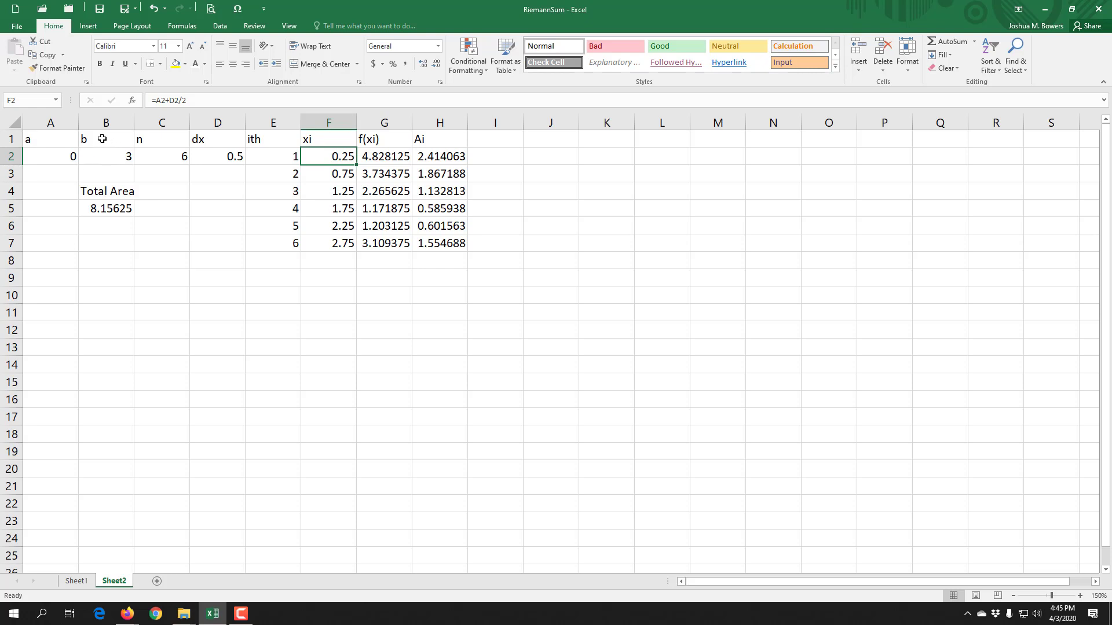
click(163, 157)
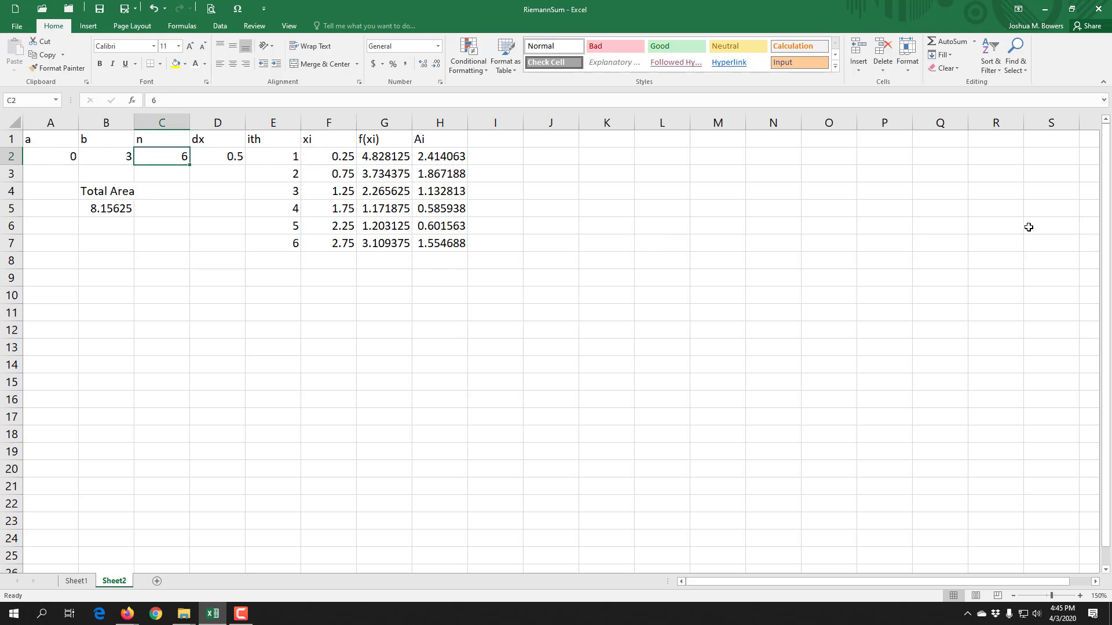
text(100)
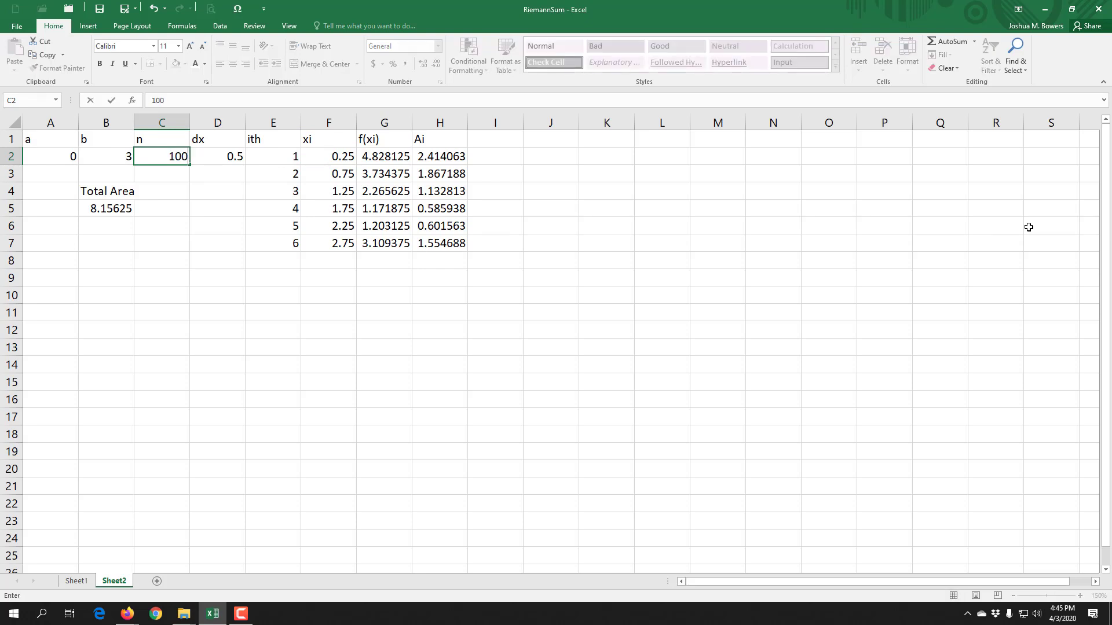
key(Return)
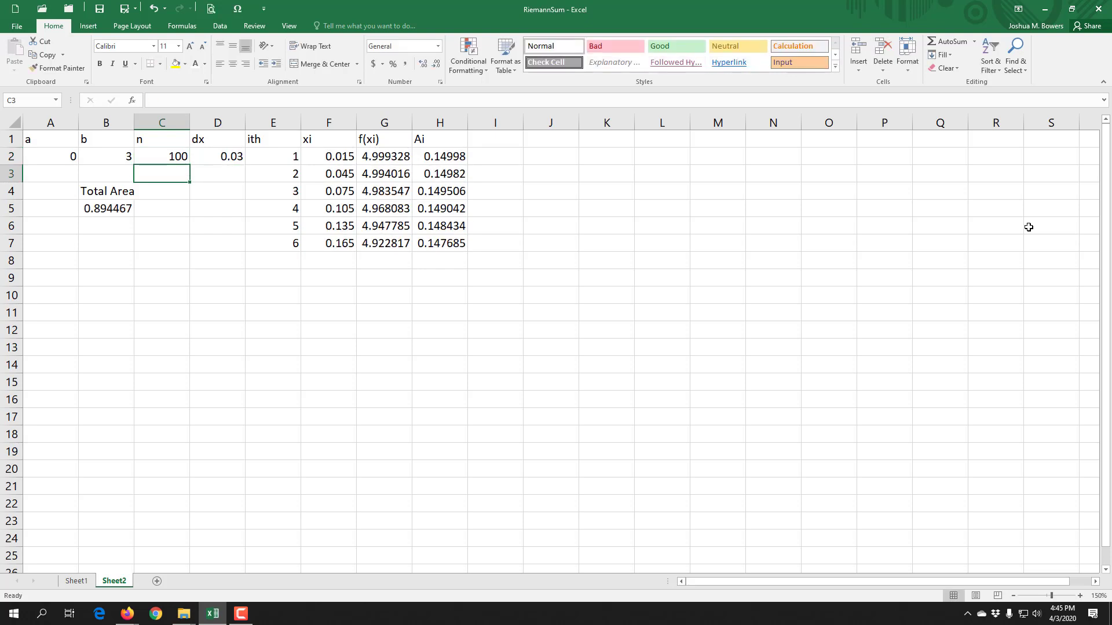
click(218, 158)
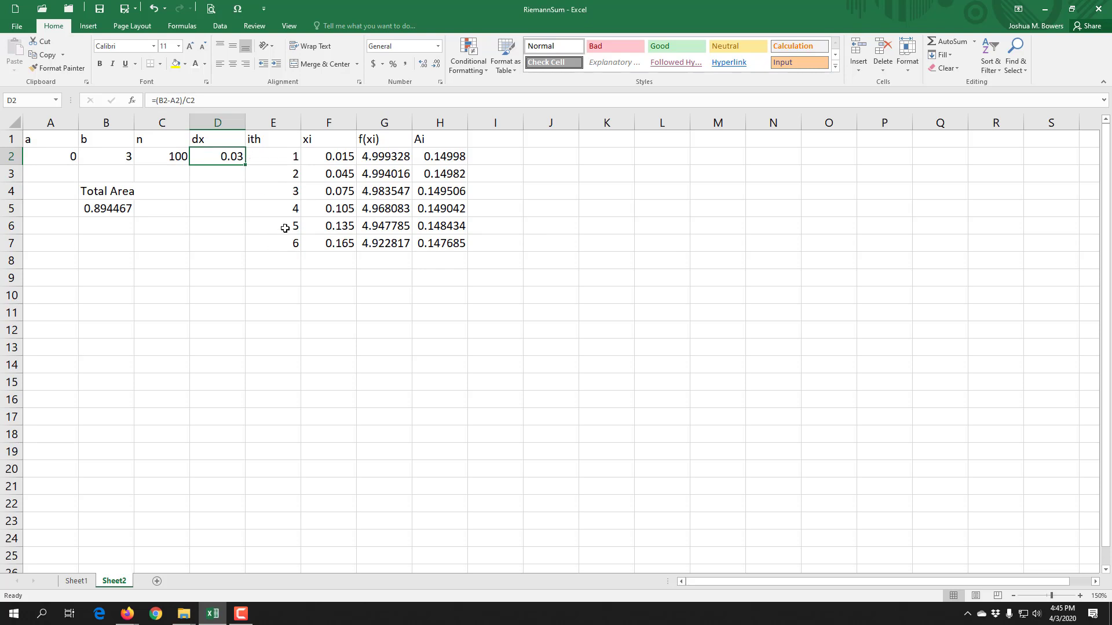
click(329, 155)
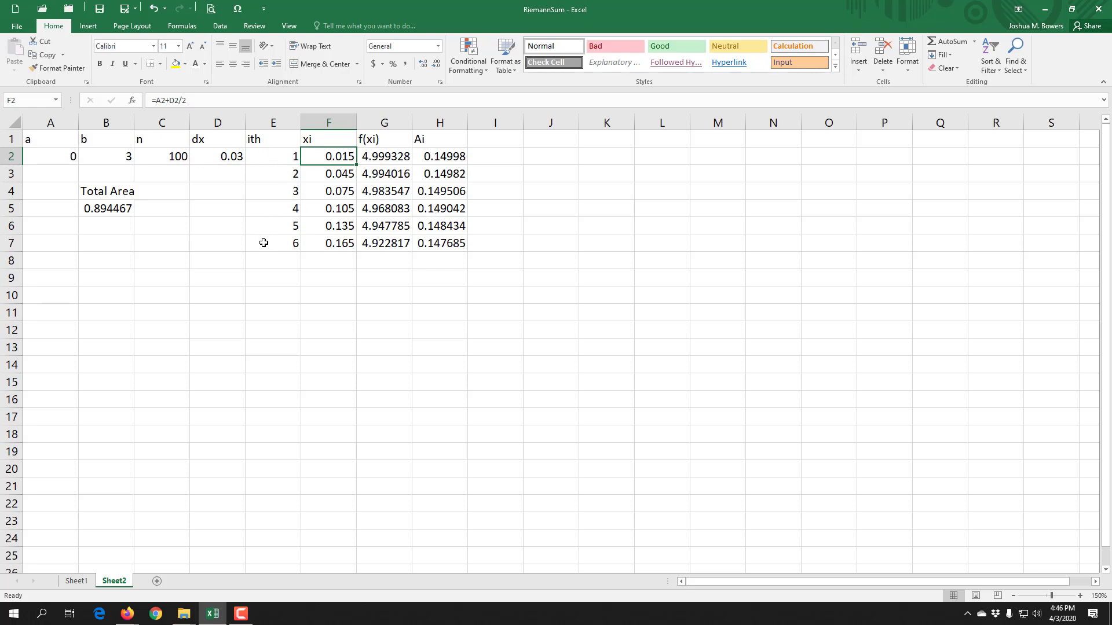
Step: Review the table rows and fill E7:H7 down to row 101 so the table covers 100 rectangles
drag(263, 243, 468, 252)
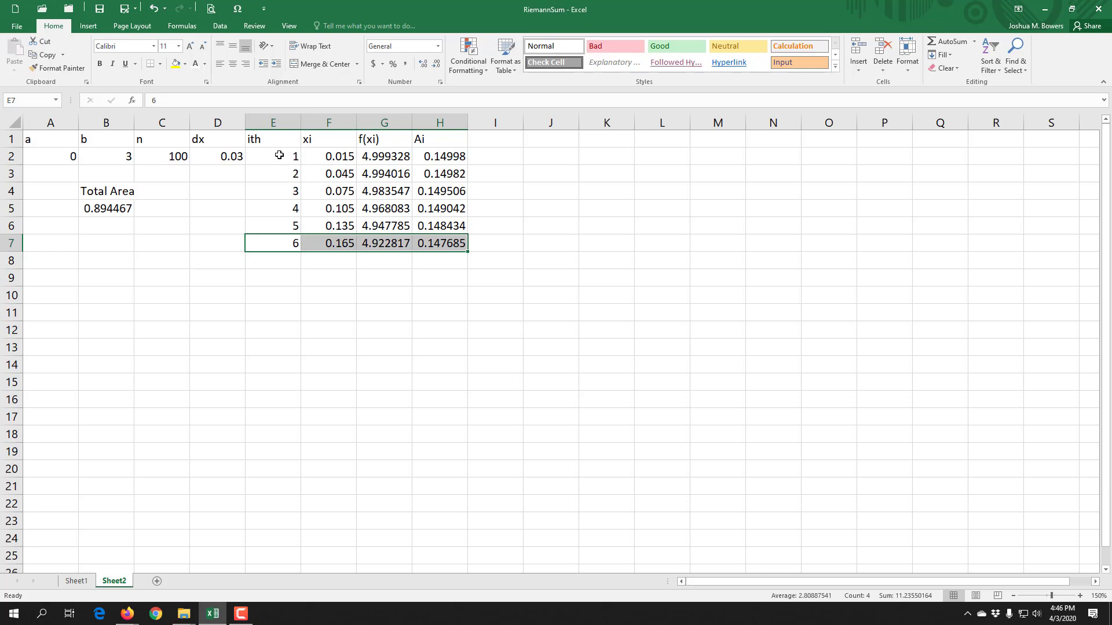
drag(277, 155, 429, 163)
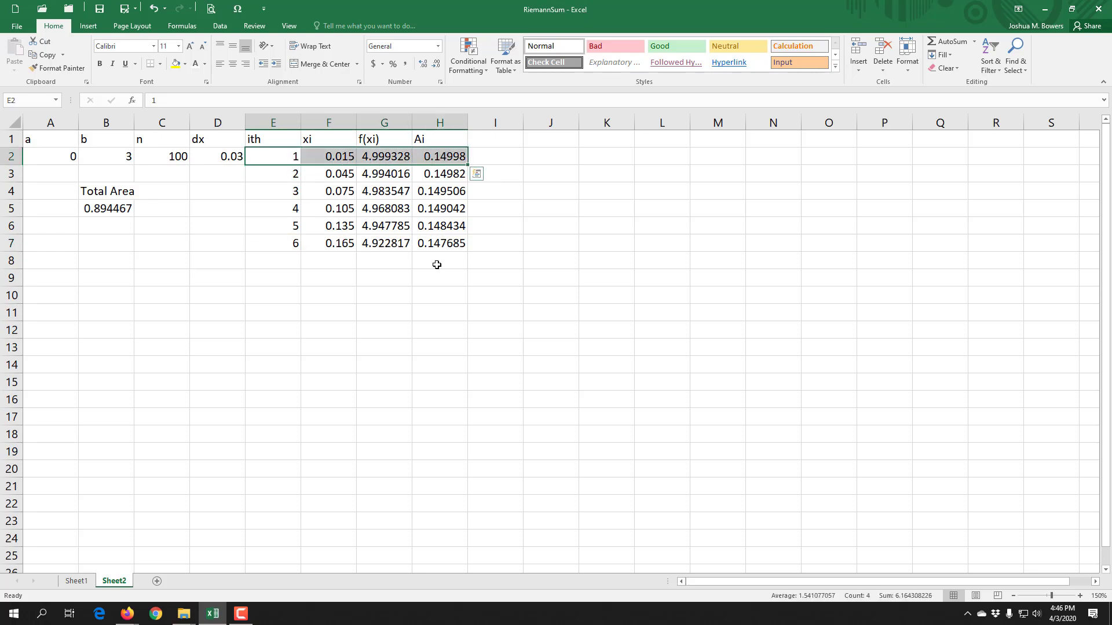
drag(280, 174, 436, 172)
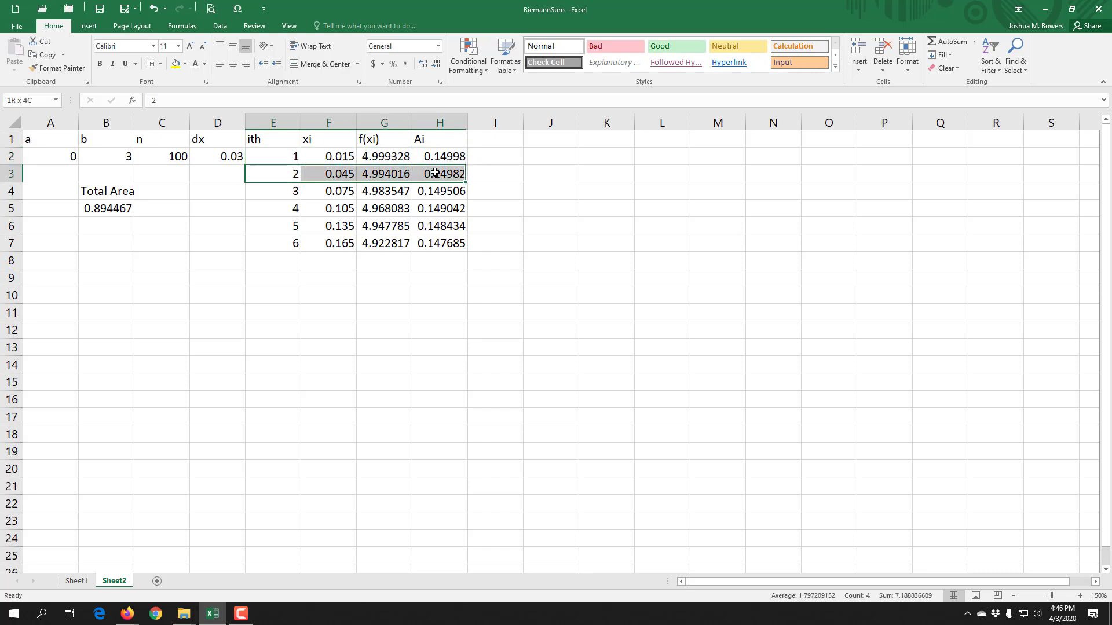
drag(282, 242, 471, 493)
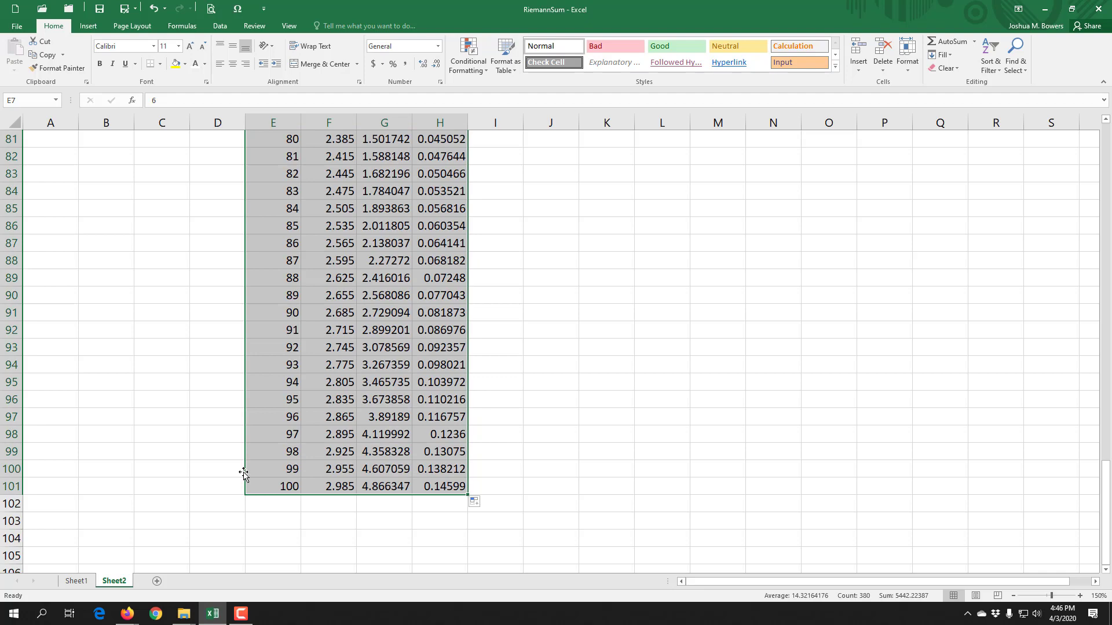
scroll(288, 485, up, 20)
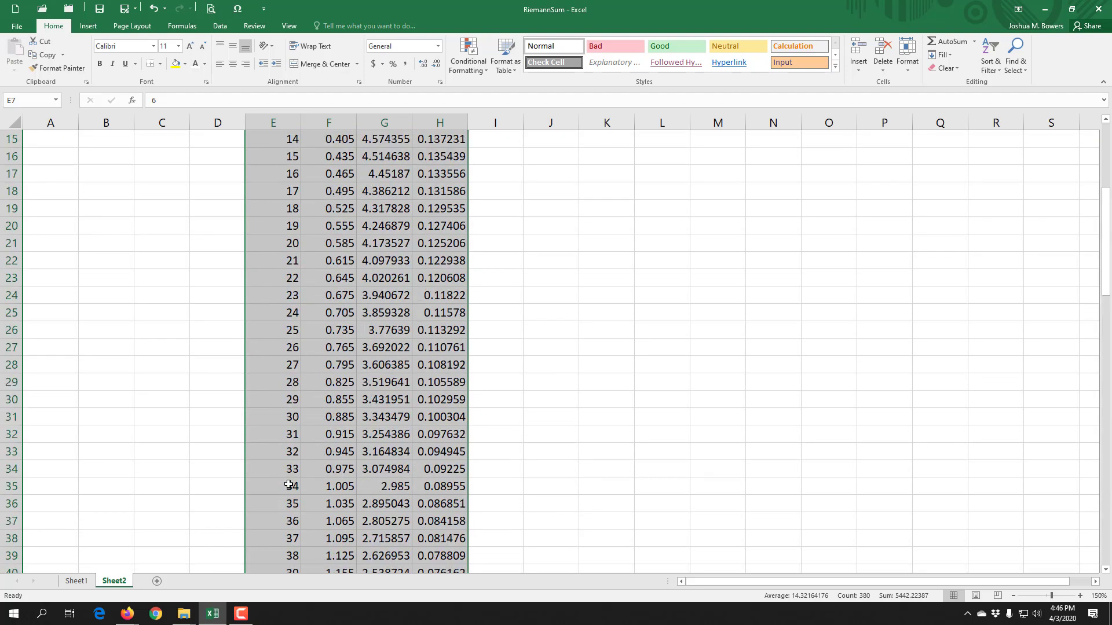
scroll(289, 485, up, 5)
click(273, 191)
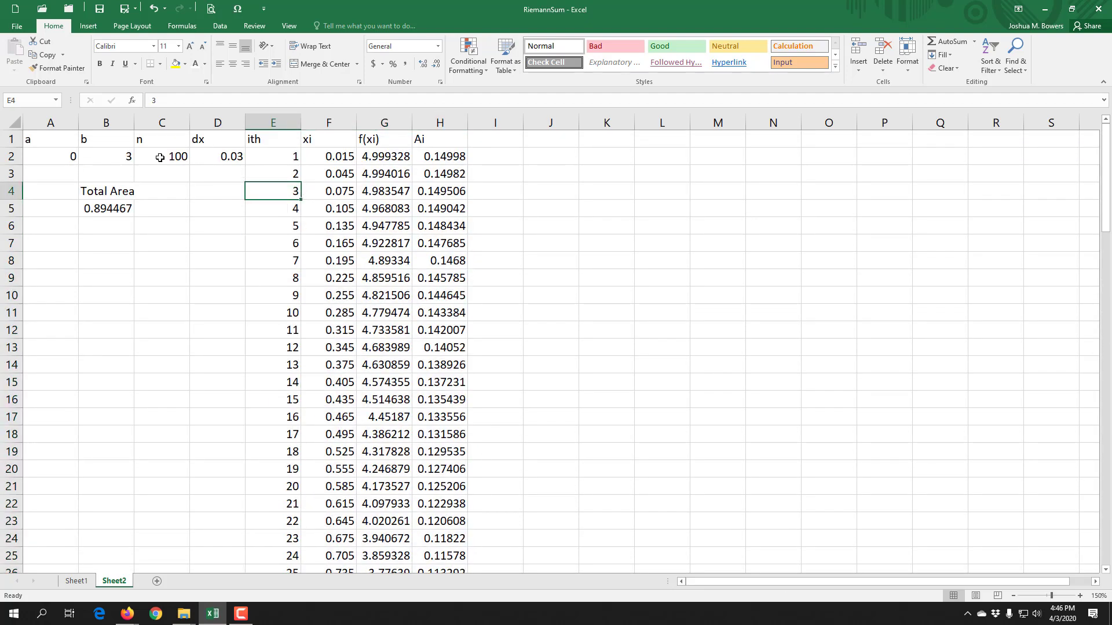
Step: Change the Total Area formula in B5 to =SUM(H:H) to add the whole Ai column
click(182, 157)
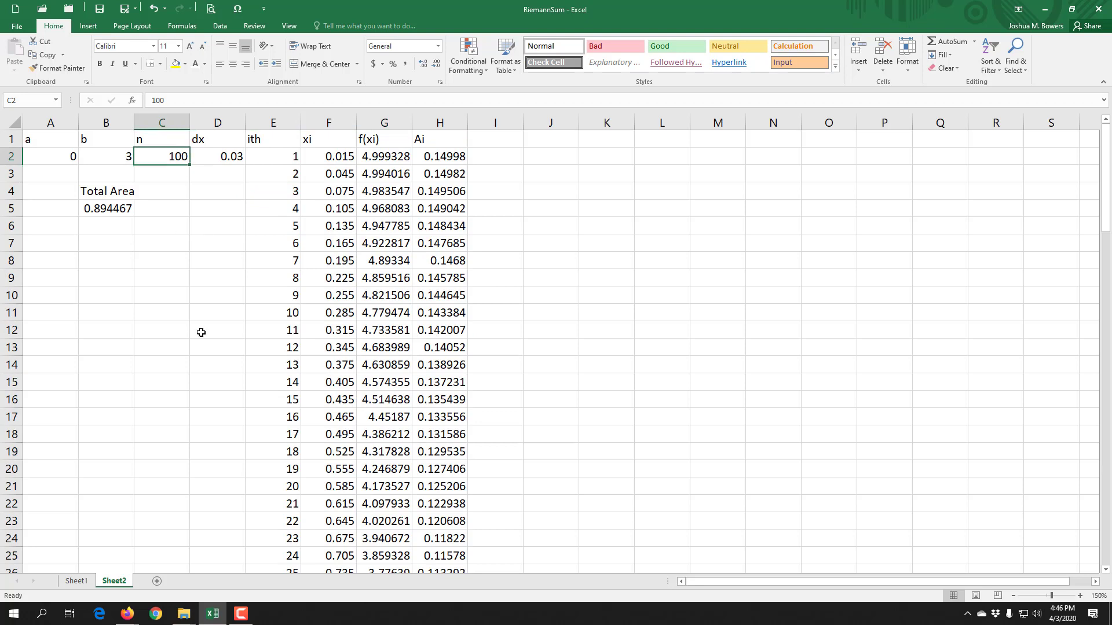
double_click(115, 209)
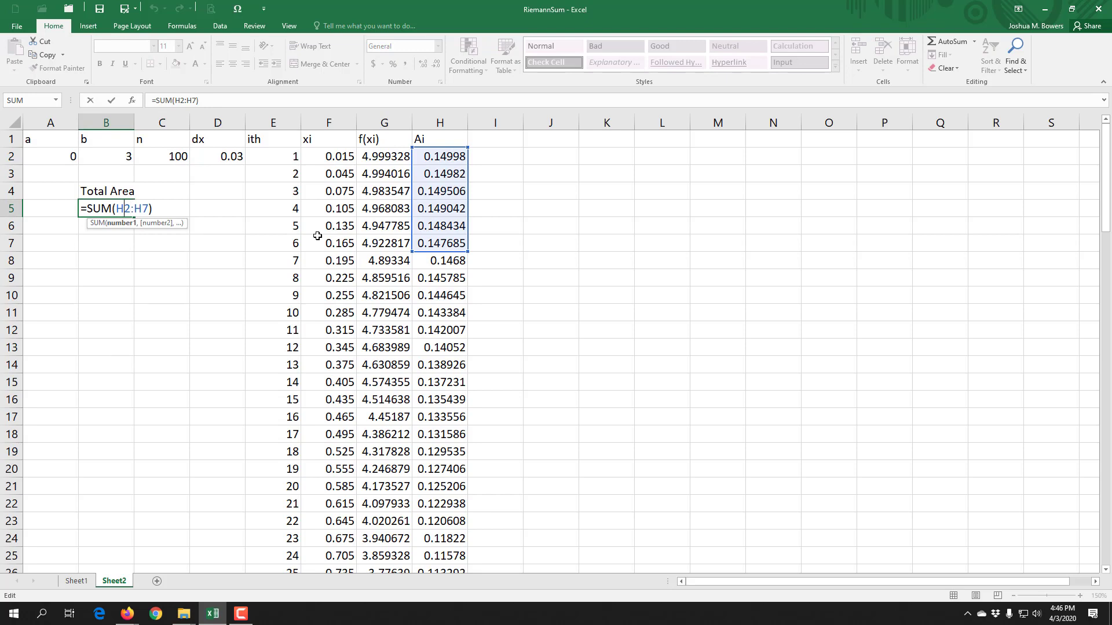
key(BackSpace)
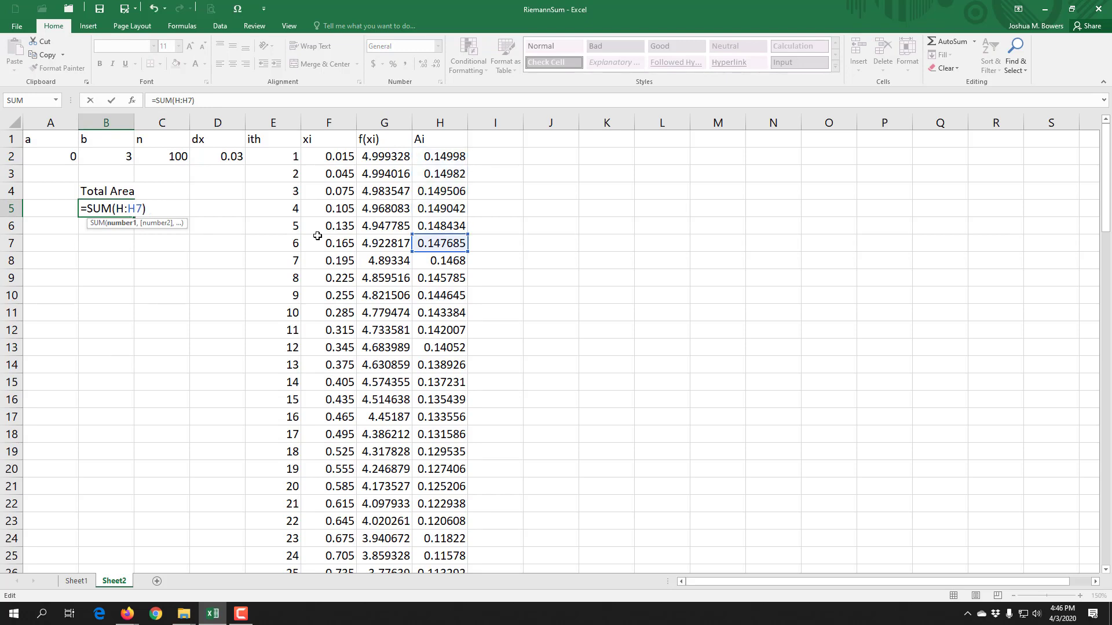
key(BackSpace)
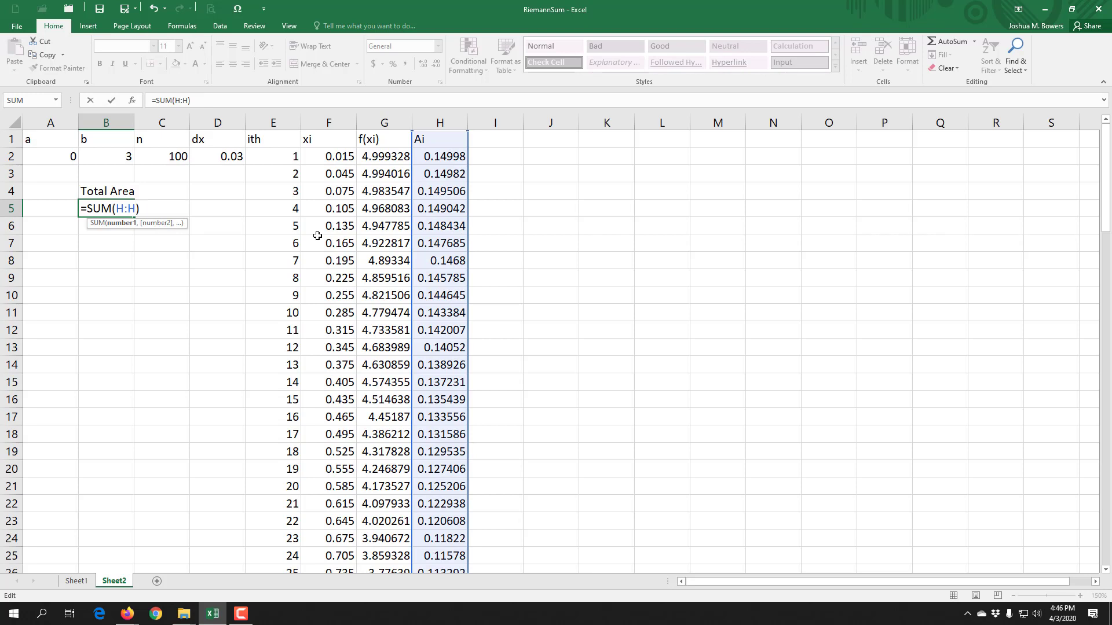
key(Return)
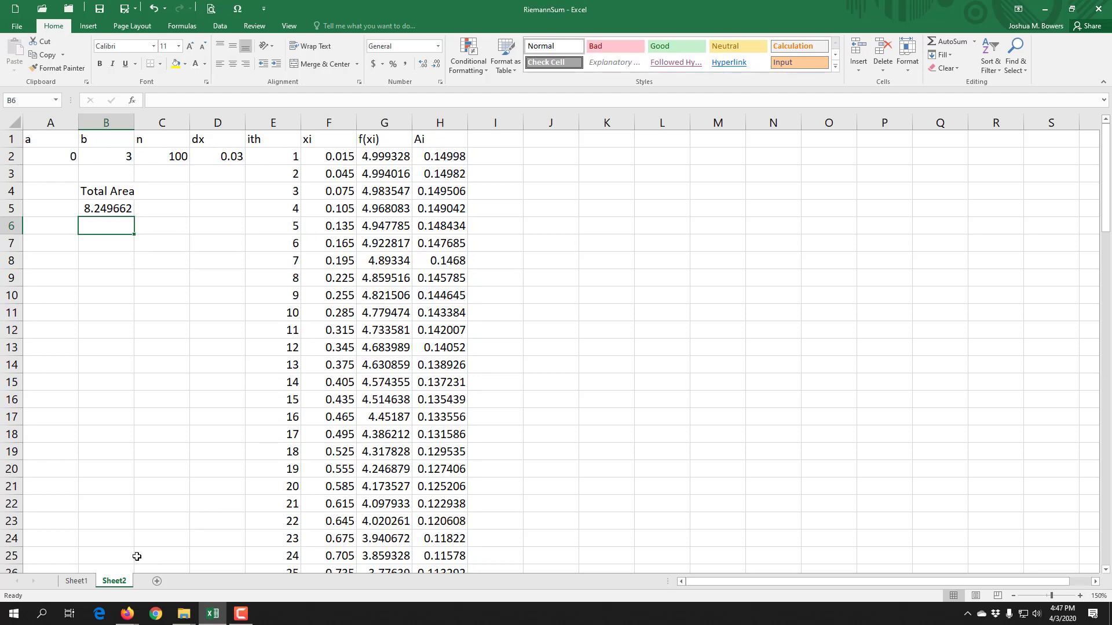
Step: Record 8.249662 after "Midpoints with 100 rectangles." in the Sheet1 problem text box
click(78, 580)
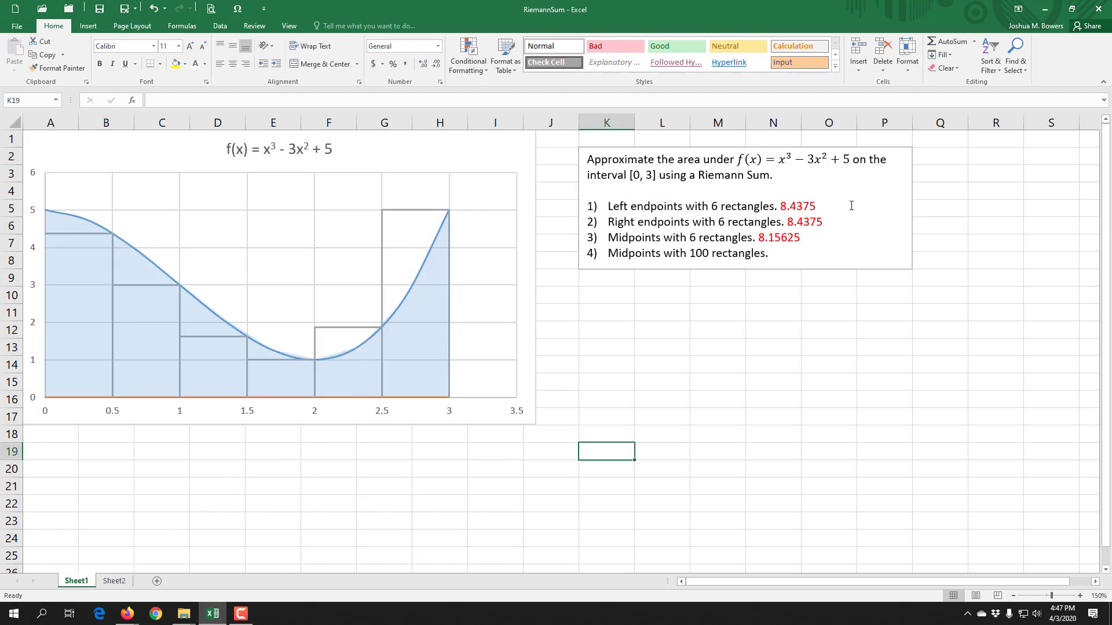
click(818, 250)
text(8)
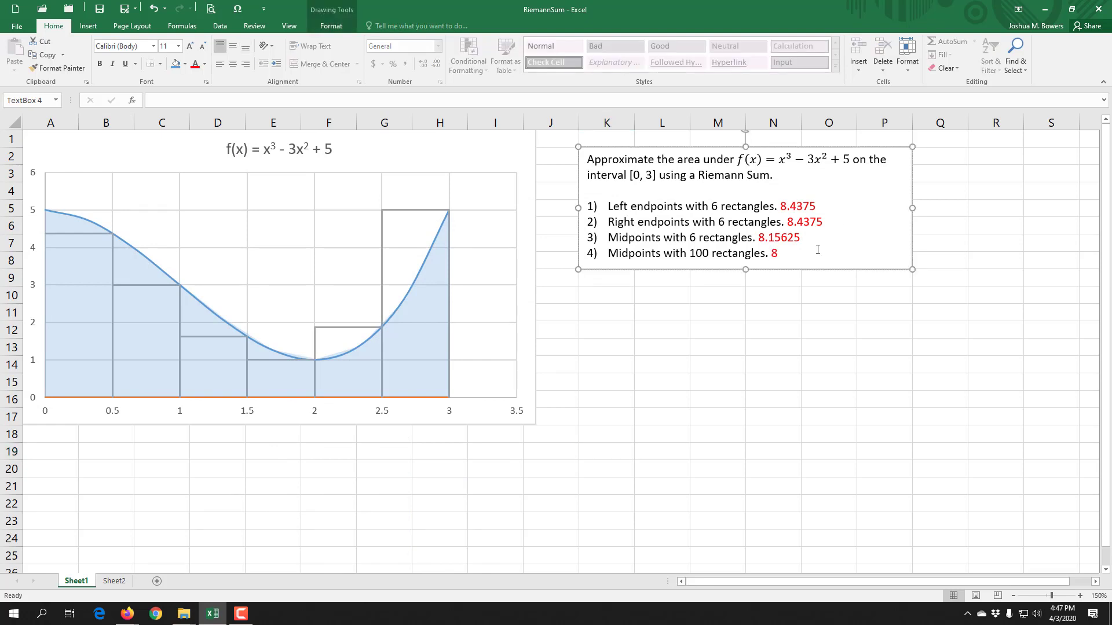
text(.249662)
Step: Set n in C2 of Sheet2 to 1000
click(116, 581)
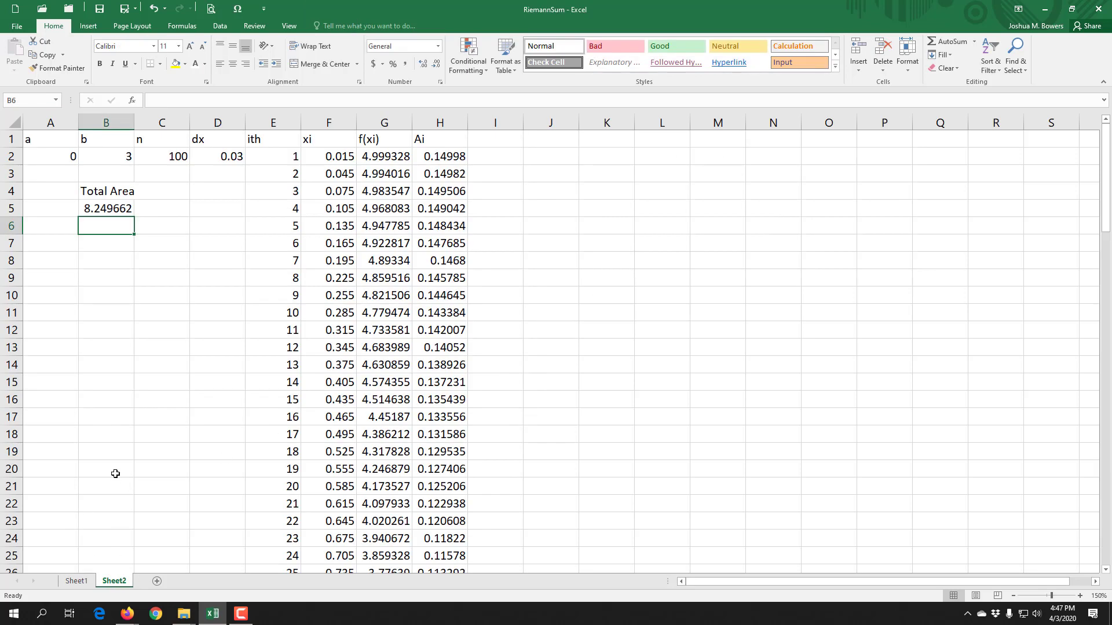
click(167, 156)
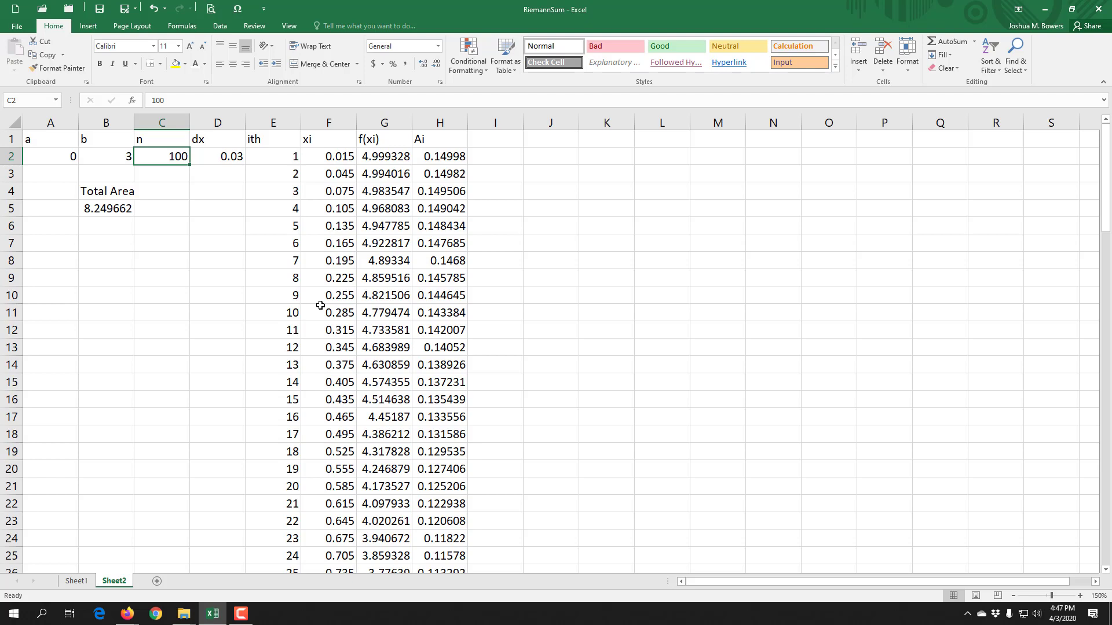
text(1000)
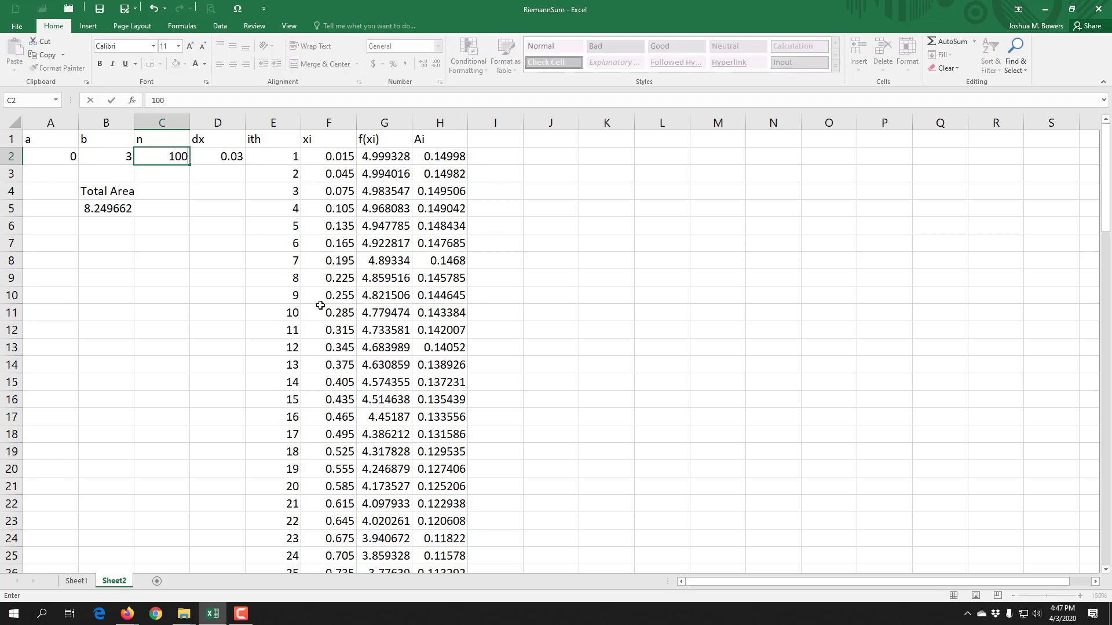
key(Return)
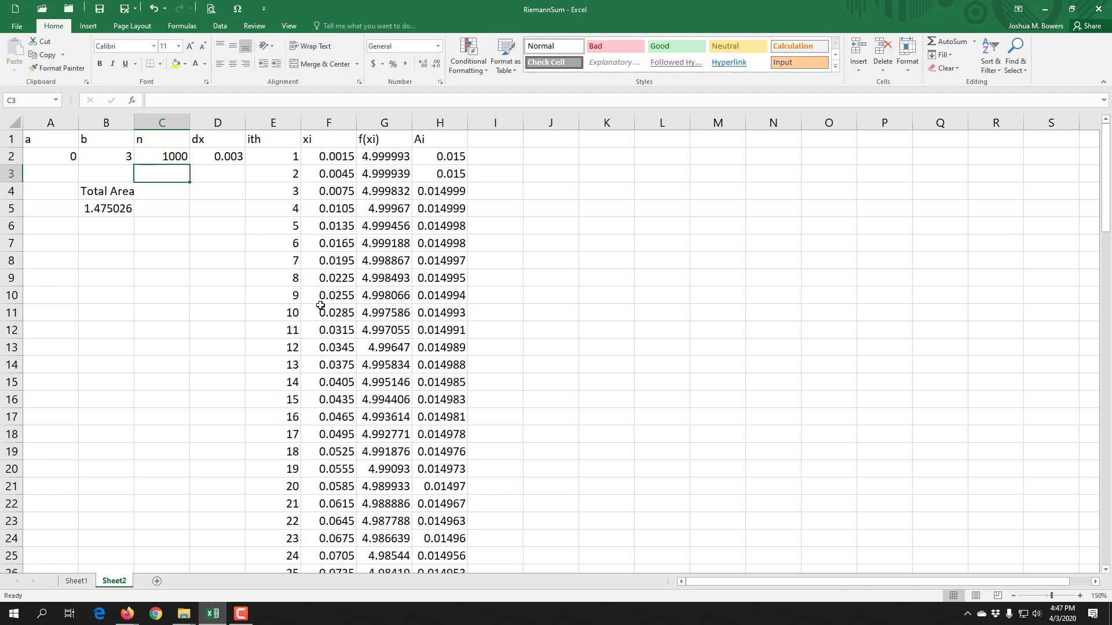
Step: Fill the last table row, E101:H101, down to row 1001 so the table covers 1000 rectangles
scroll(310, 183, down, 1)
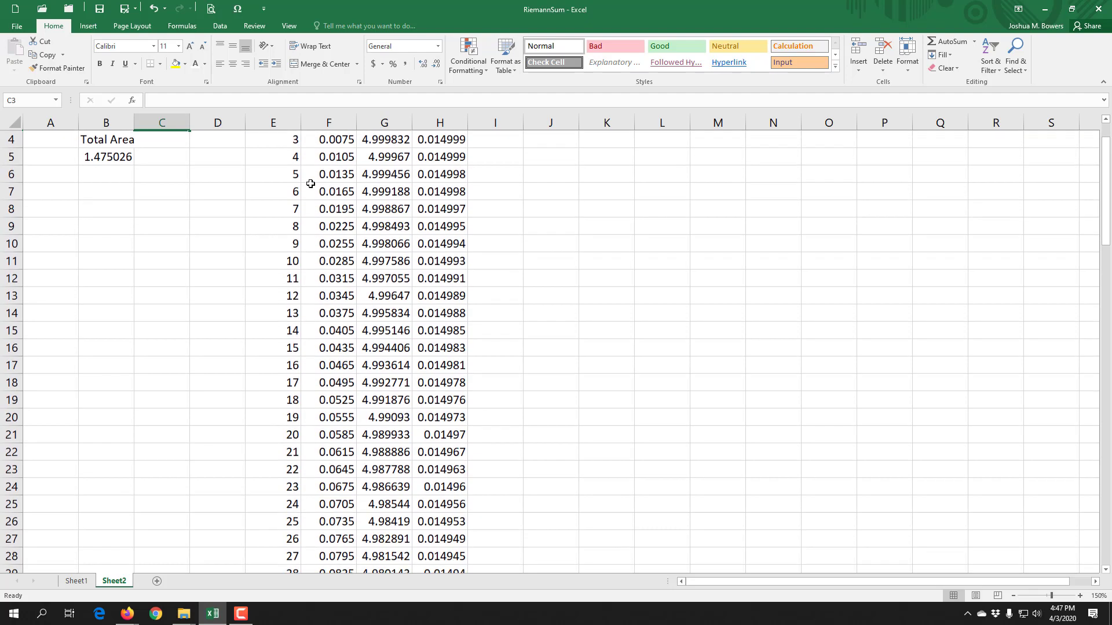
click(278, 175)
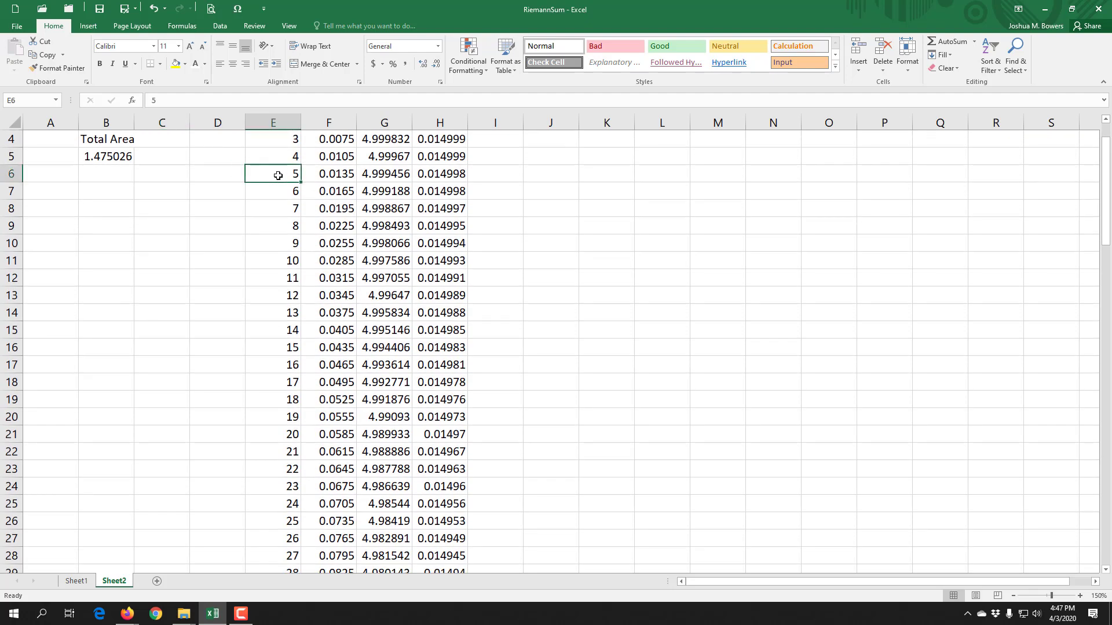
key(ctrl+Down)
scroll(220, 203, down, 5)
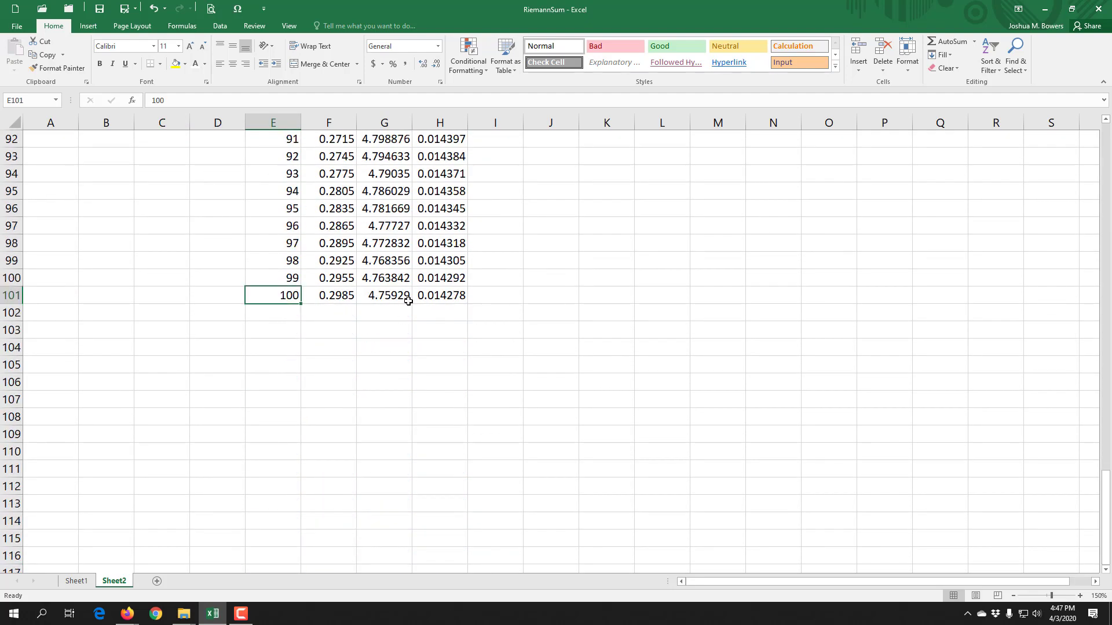
drag(284, 298, 476, 427)
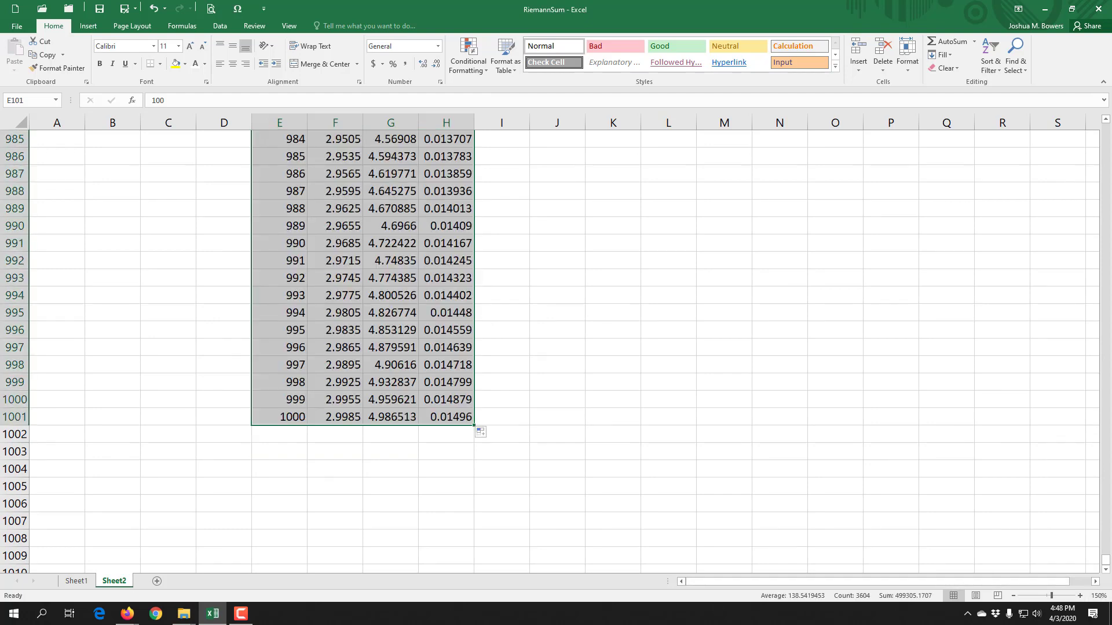
Step: Go back to the start of the table and check the range summed by the Total Area formula in B5
key(ctrl+Up)
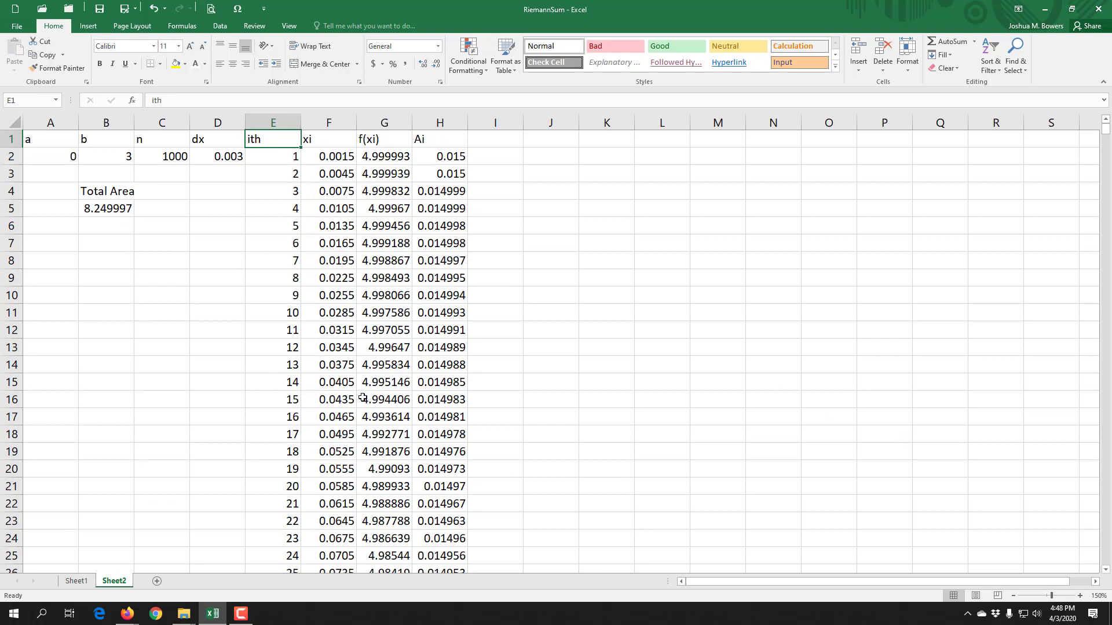
click(96, 209)
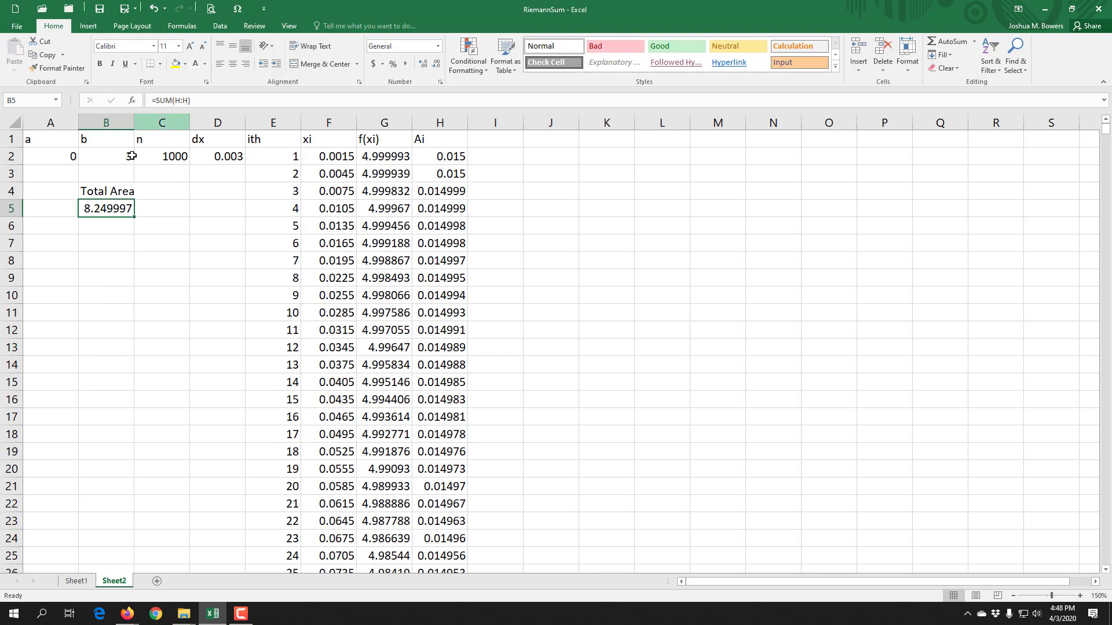
double_click(104, 210)
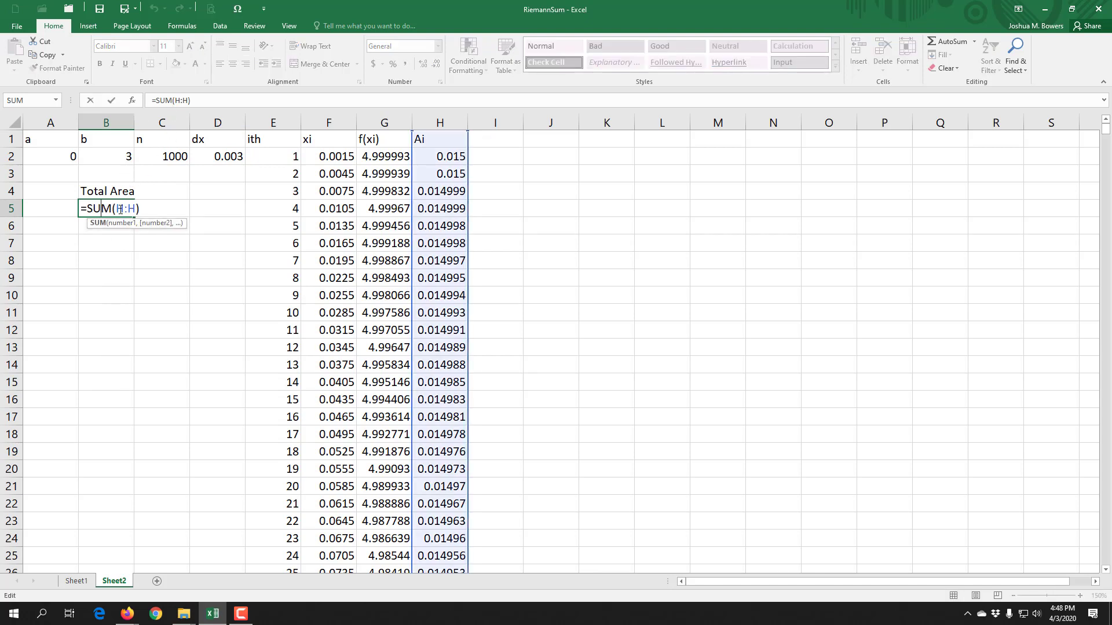
key(Return)
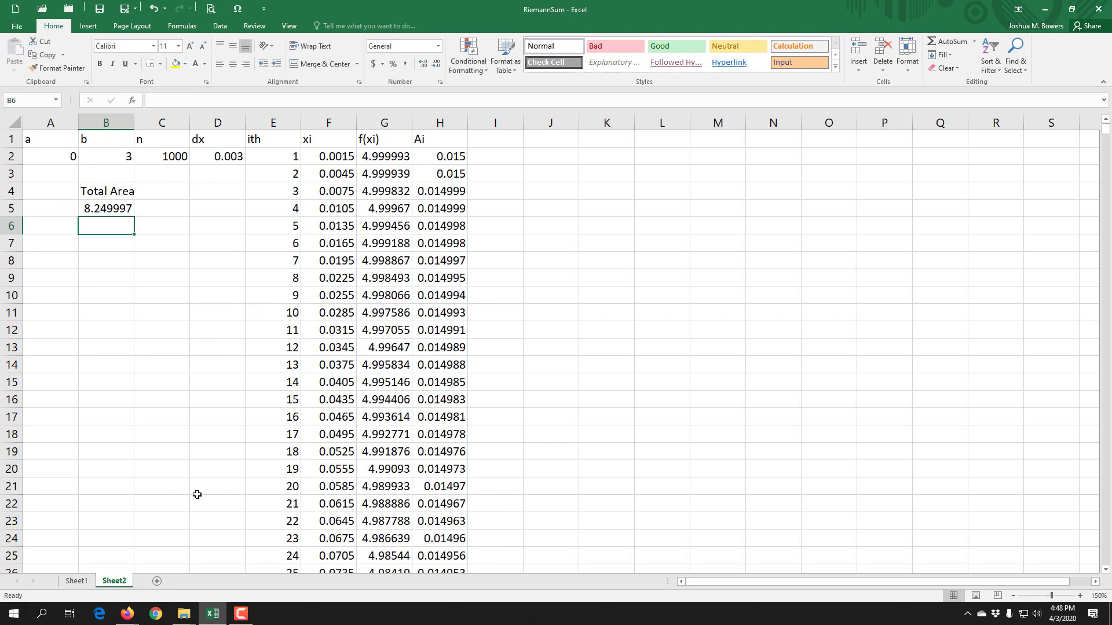
Step: Append "-> 8.249997" after the 100-rectangle midpoint answer in the Sheet1 problem text box and return to Sheet2
click(76, 580)
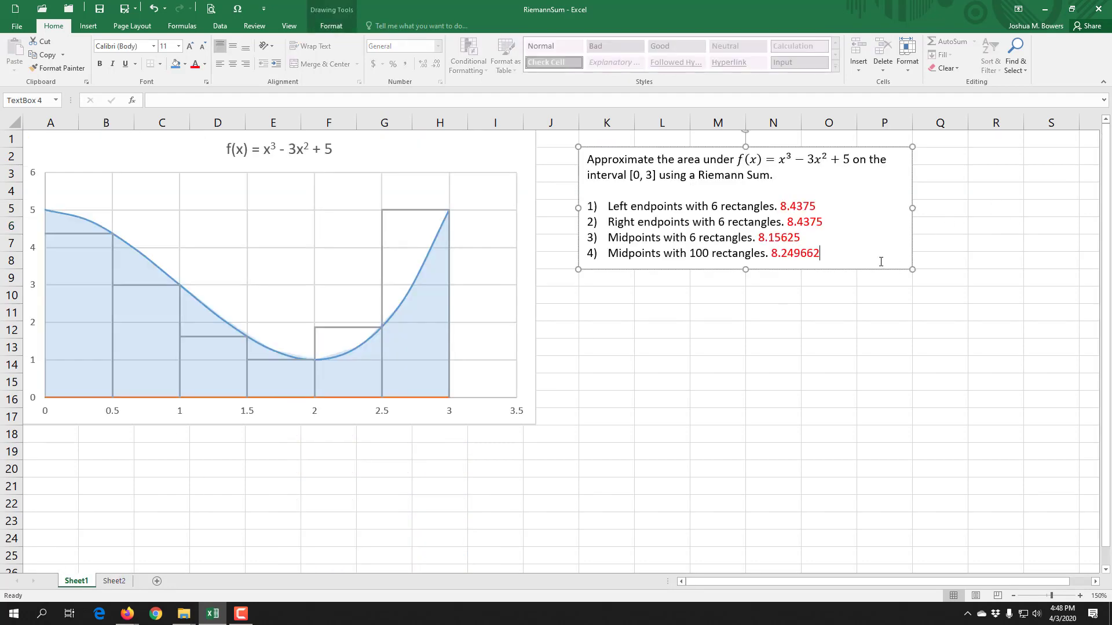
text(-> 8.249997)
click(114, 581)
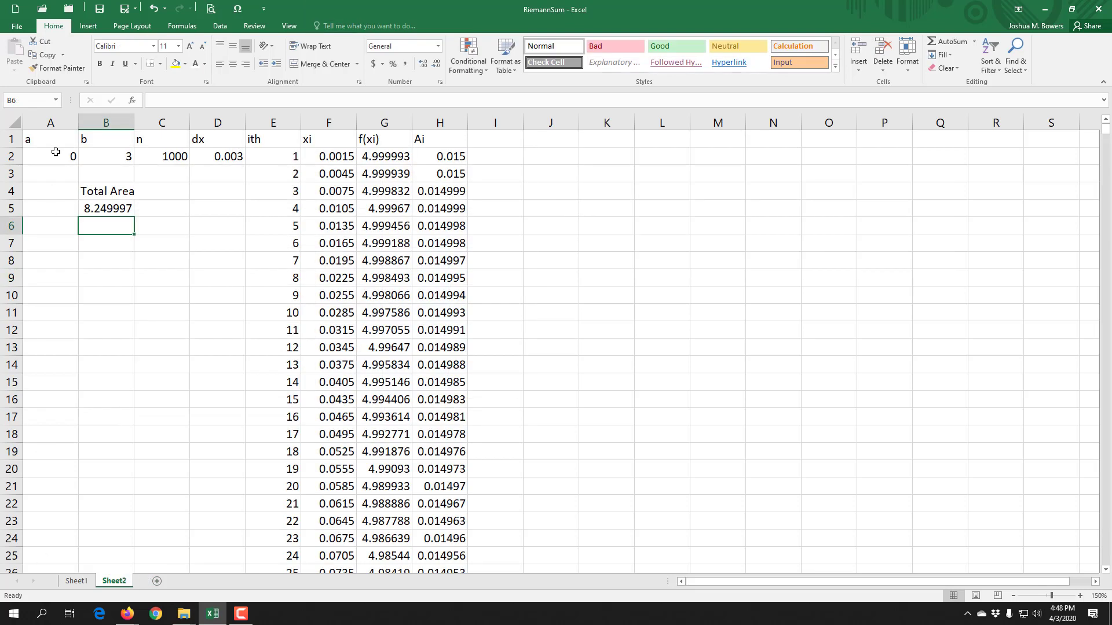